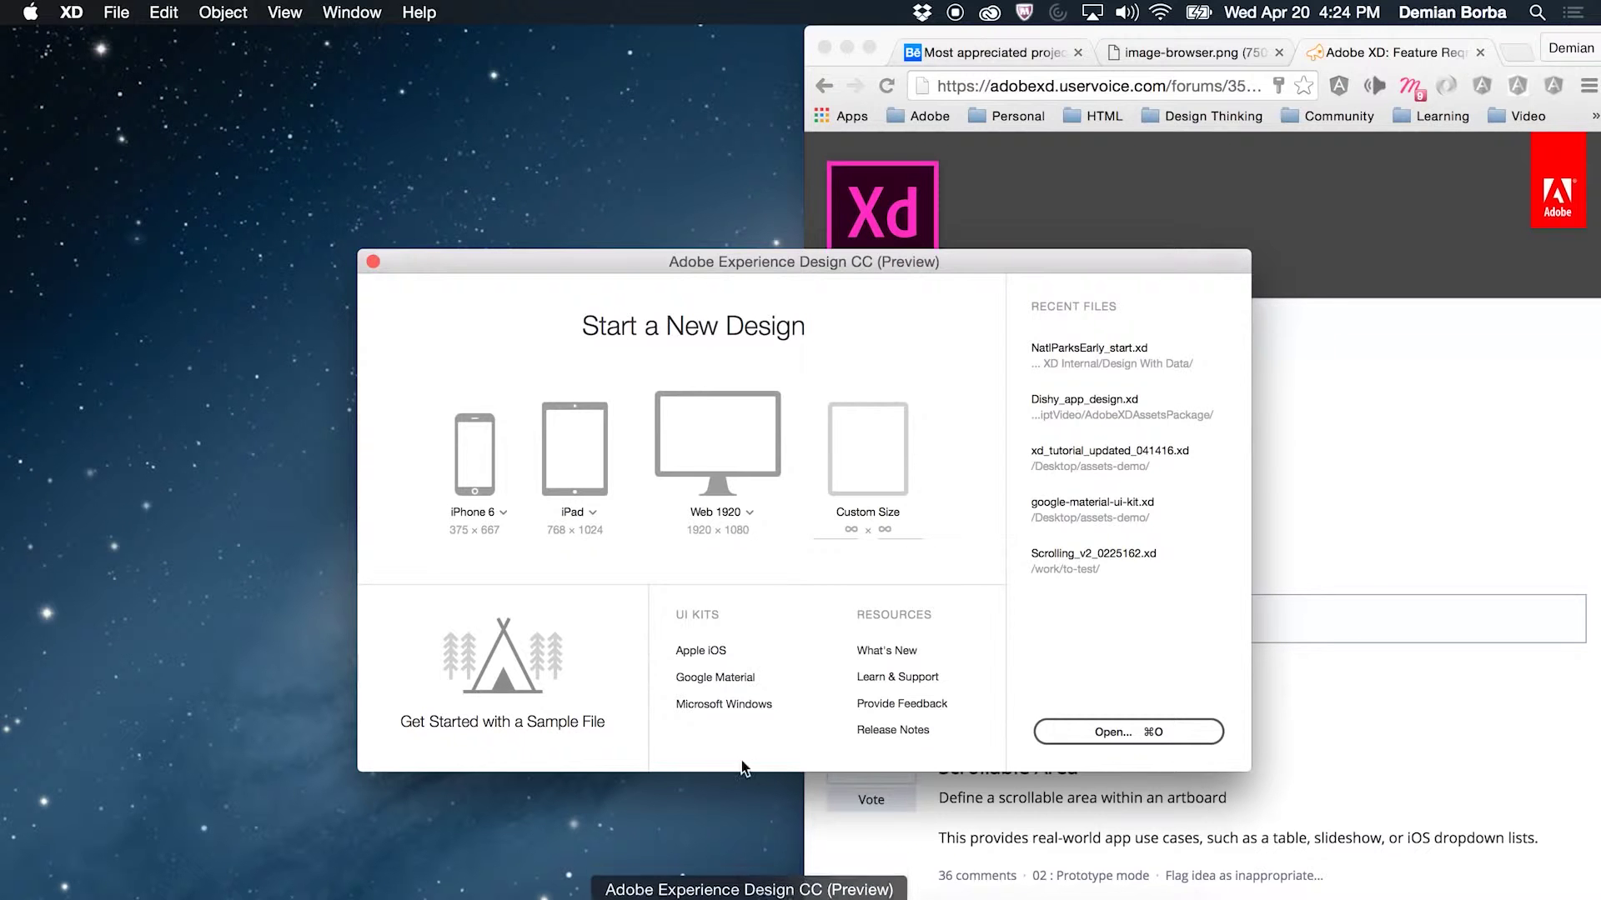
Open the Campvibes sample file and select the Outerwear jacket icon
{"action": "left_click", "coordinate": [501, 692]}
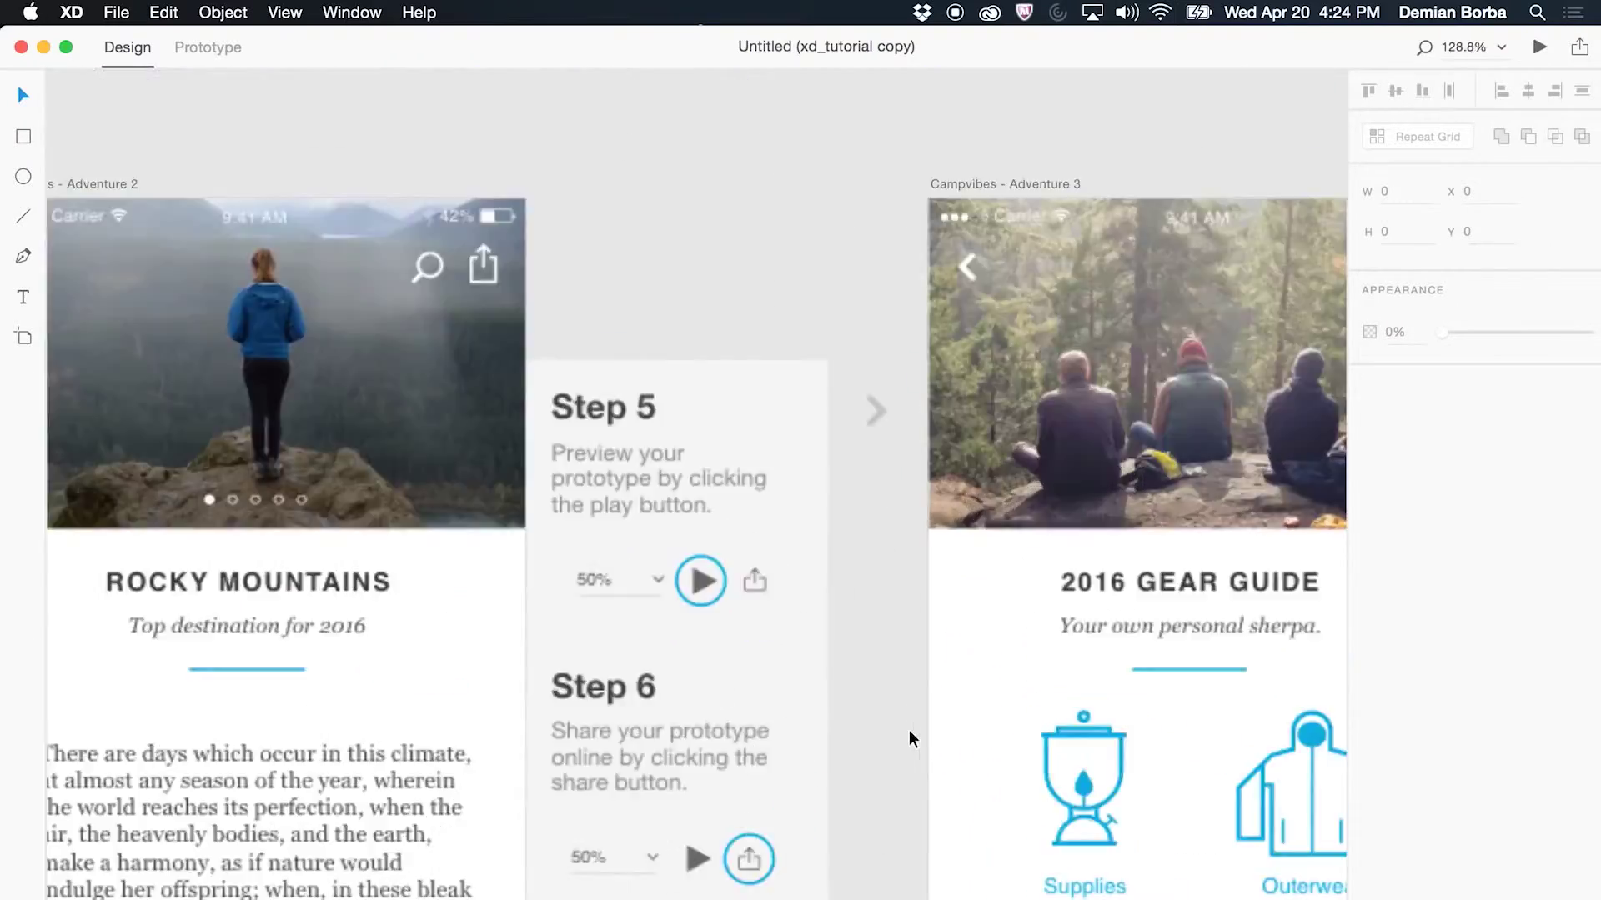
{"action": "scroll", "coordinate": [909, 728], "scroll_direction": "right", "scroll_amount": 1}
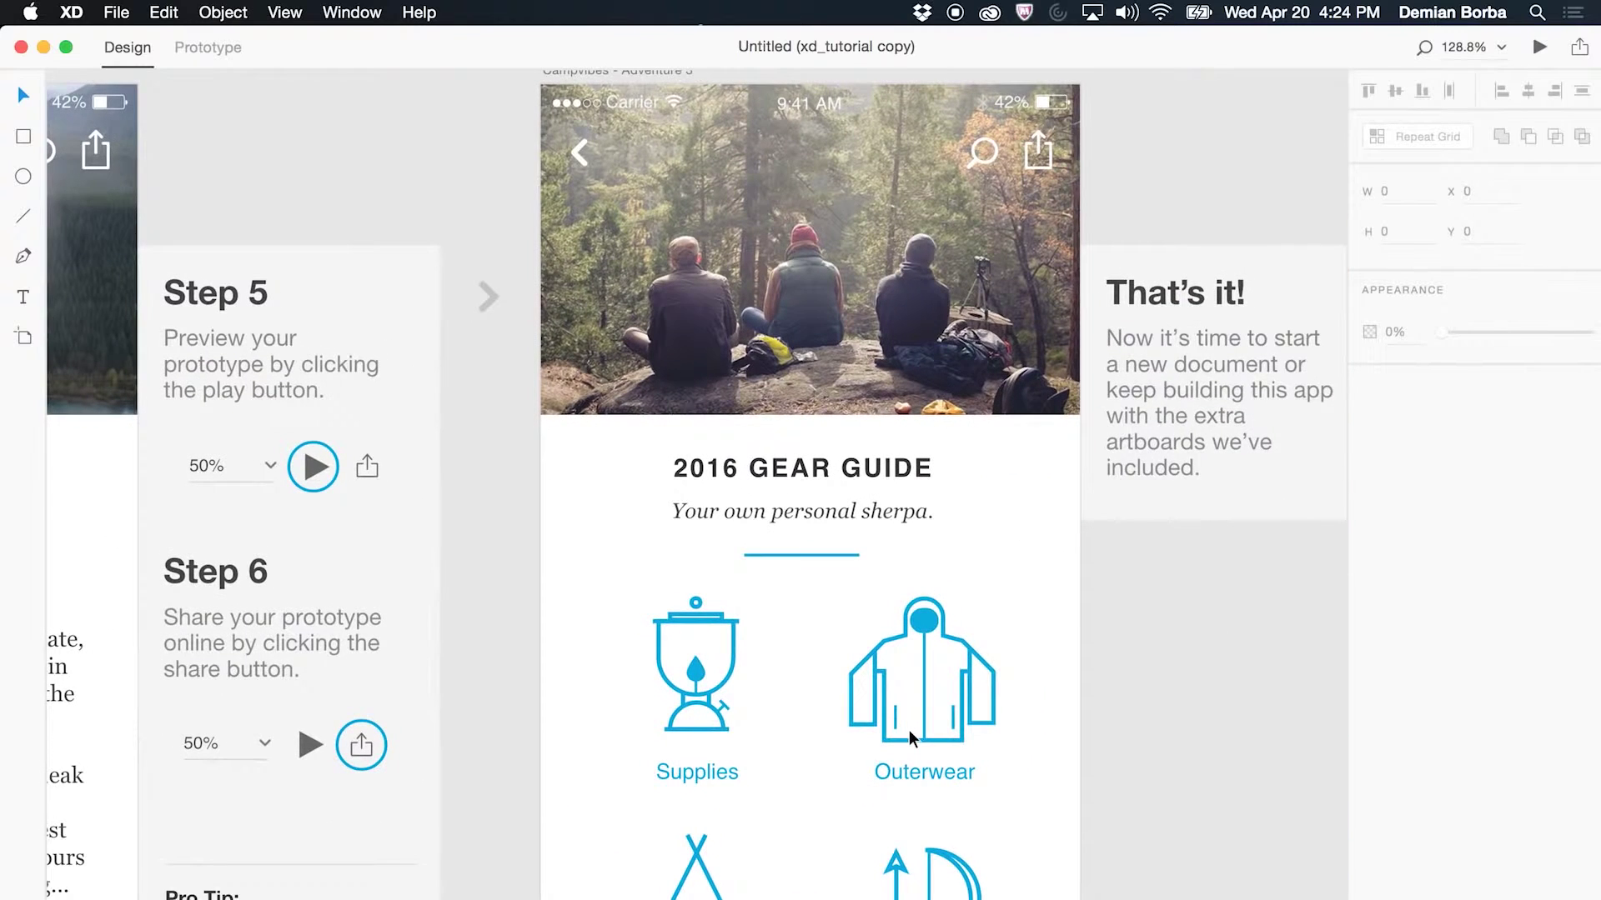
{"action": "left_click", "coordinate": [923, 623]}
{"action": "left_click", "coordinate": [122, 11]}
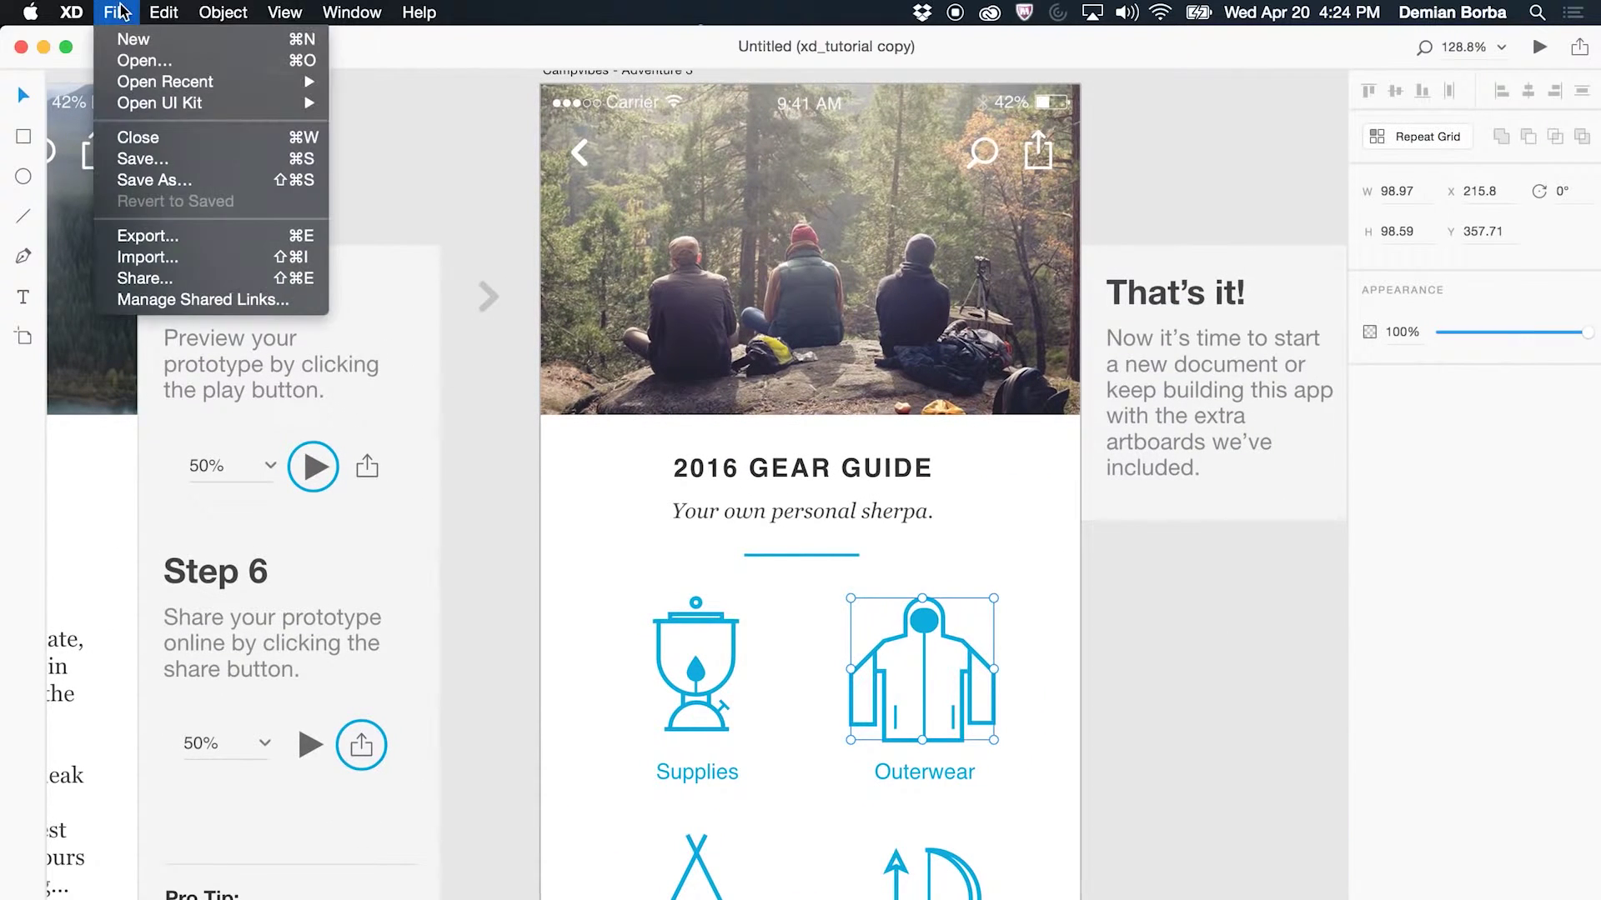
{"action": "left_click", "coordinate": [146, 236]}
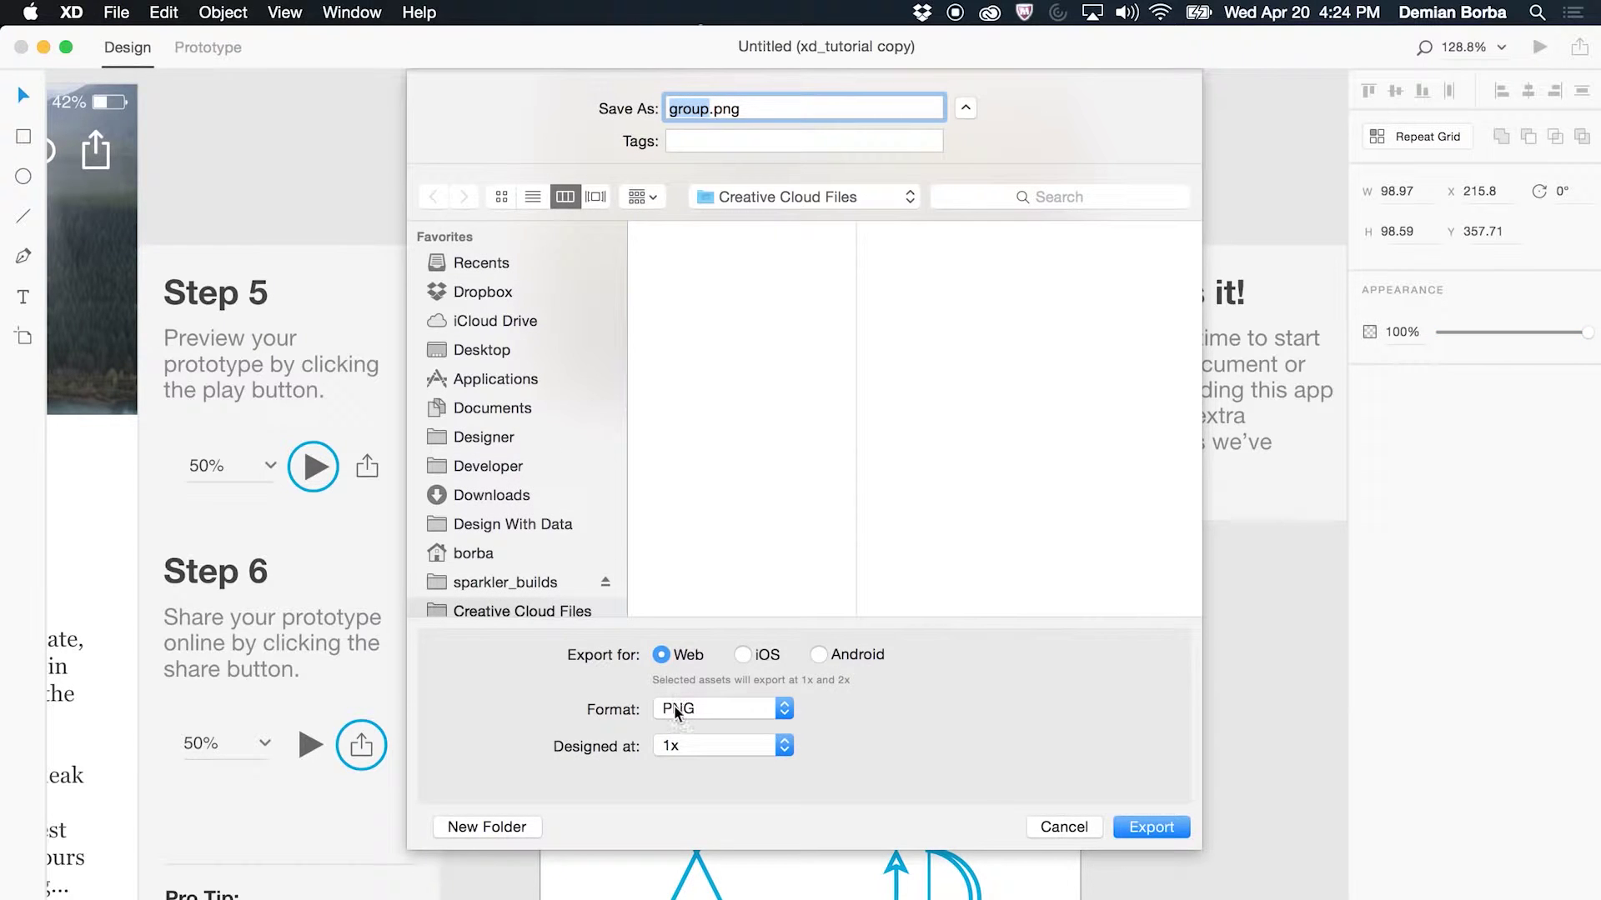
{"action": "left_click", "coordinate": [676, 710]}
{"action": "left_click", "coordinate": [675, 728]}
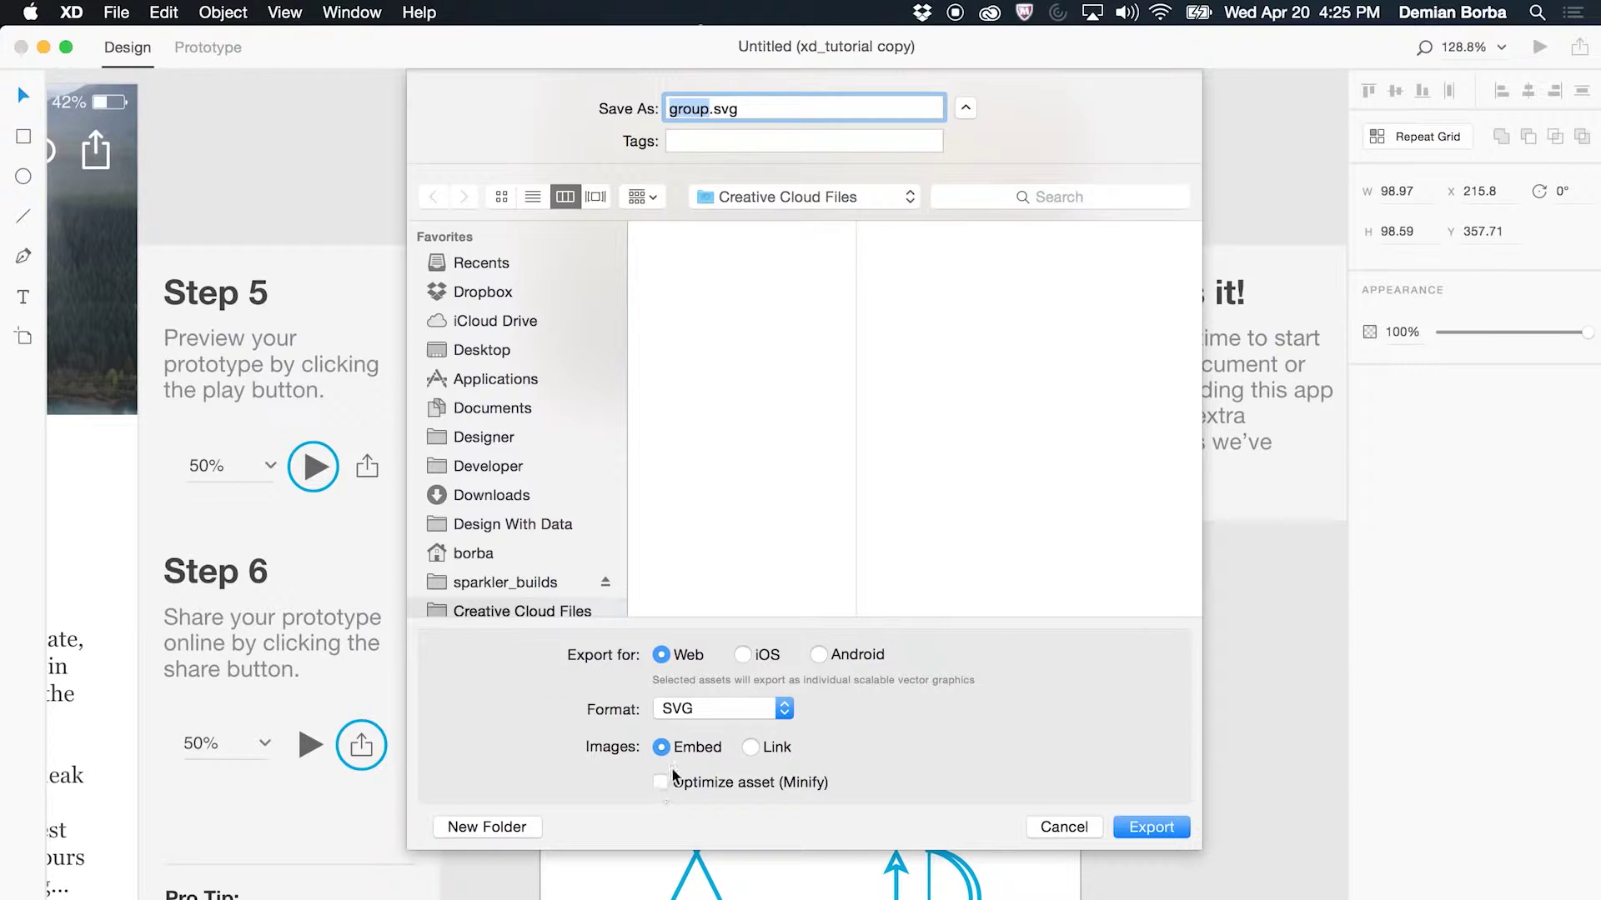
{"action": "left_click", "coordinate": [707, 709]}
{"action": "left_click", "coordinate": [700, 690]}
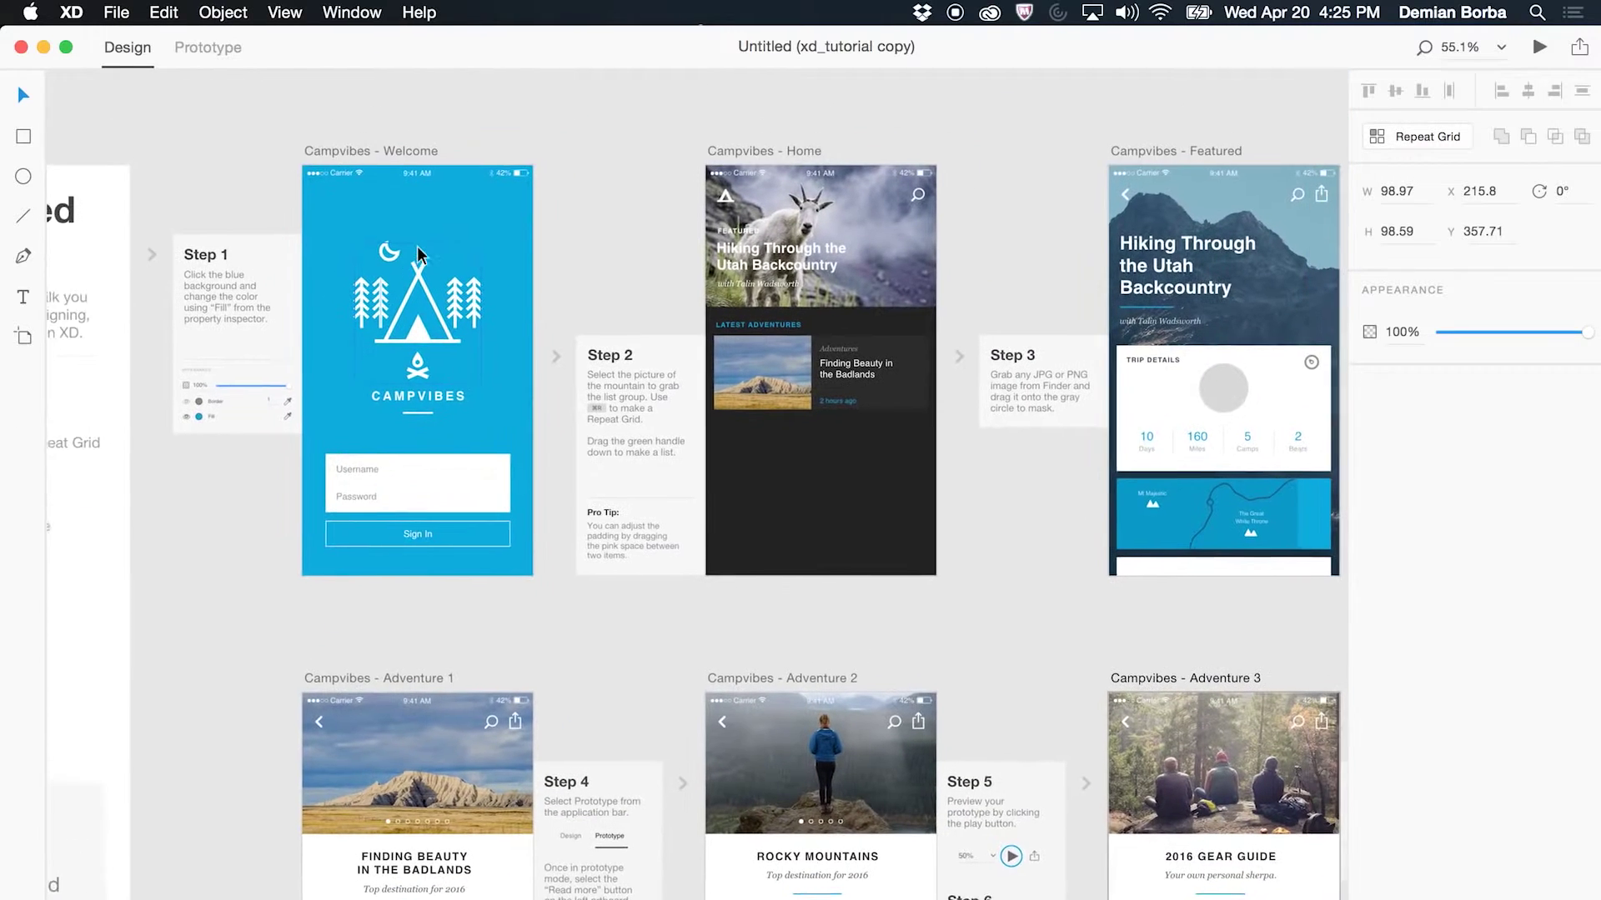
{"action": "left_click_drag", "start_coordinate": [265, 118], "coordinate": [941, 646]}
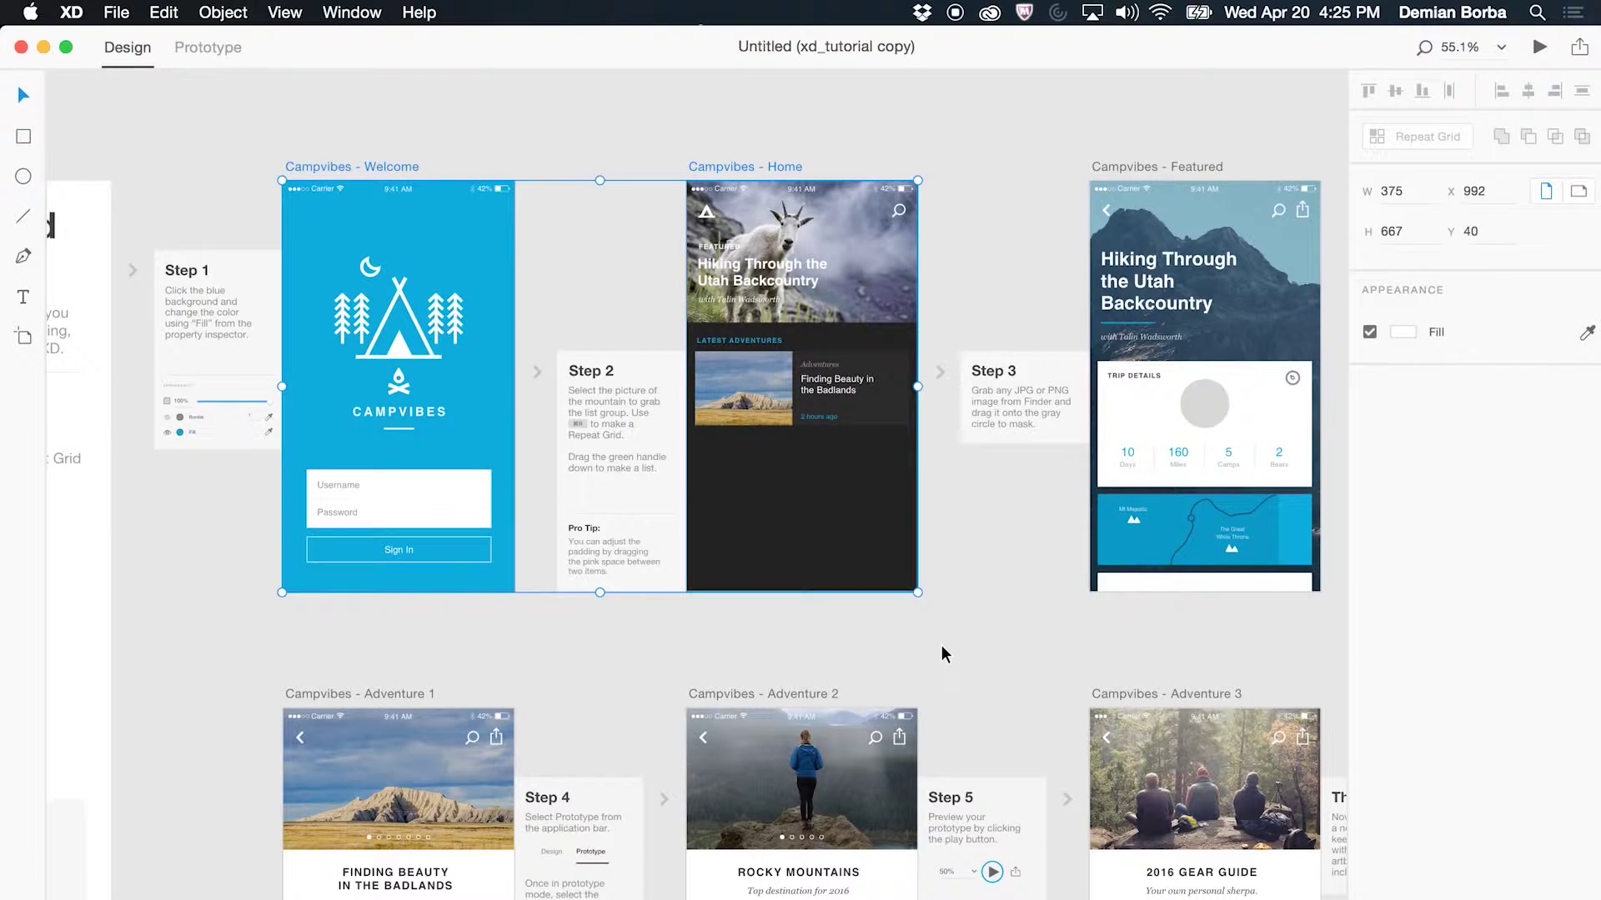
{"action": "key", "text": "shift+Up"}
{"action": "key", "text": "shift+Up"}
{"action": "key", "text": "shift+Up"}
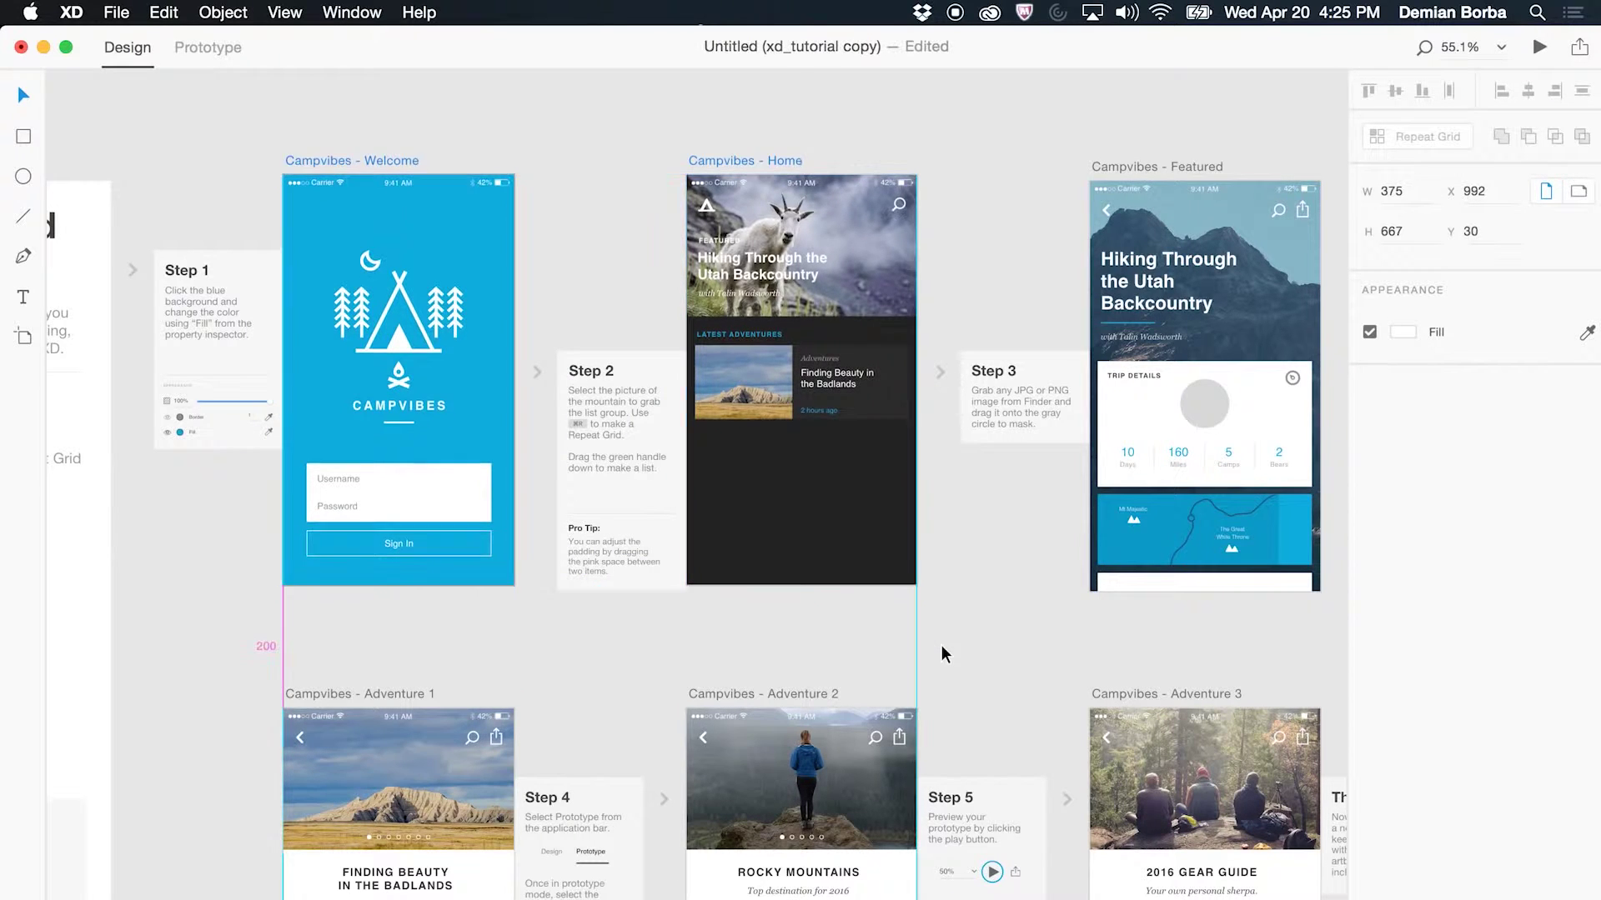
{"action": "key", "text": "super+z"}
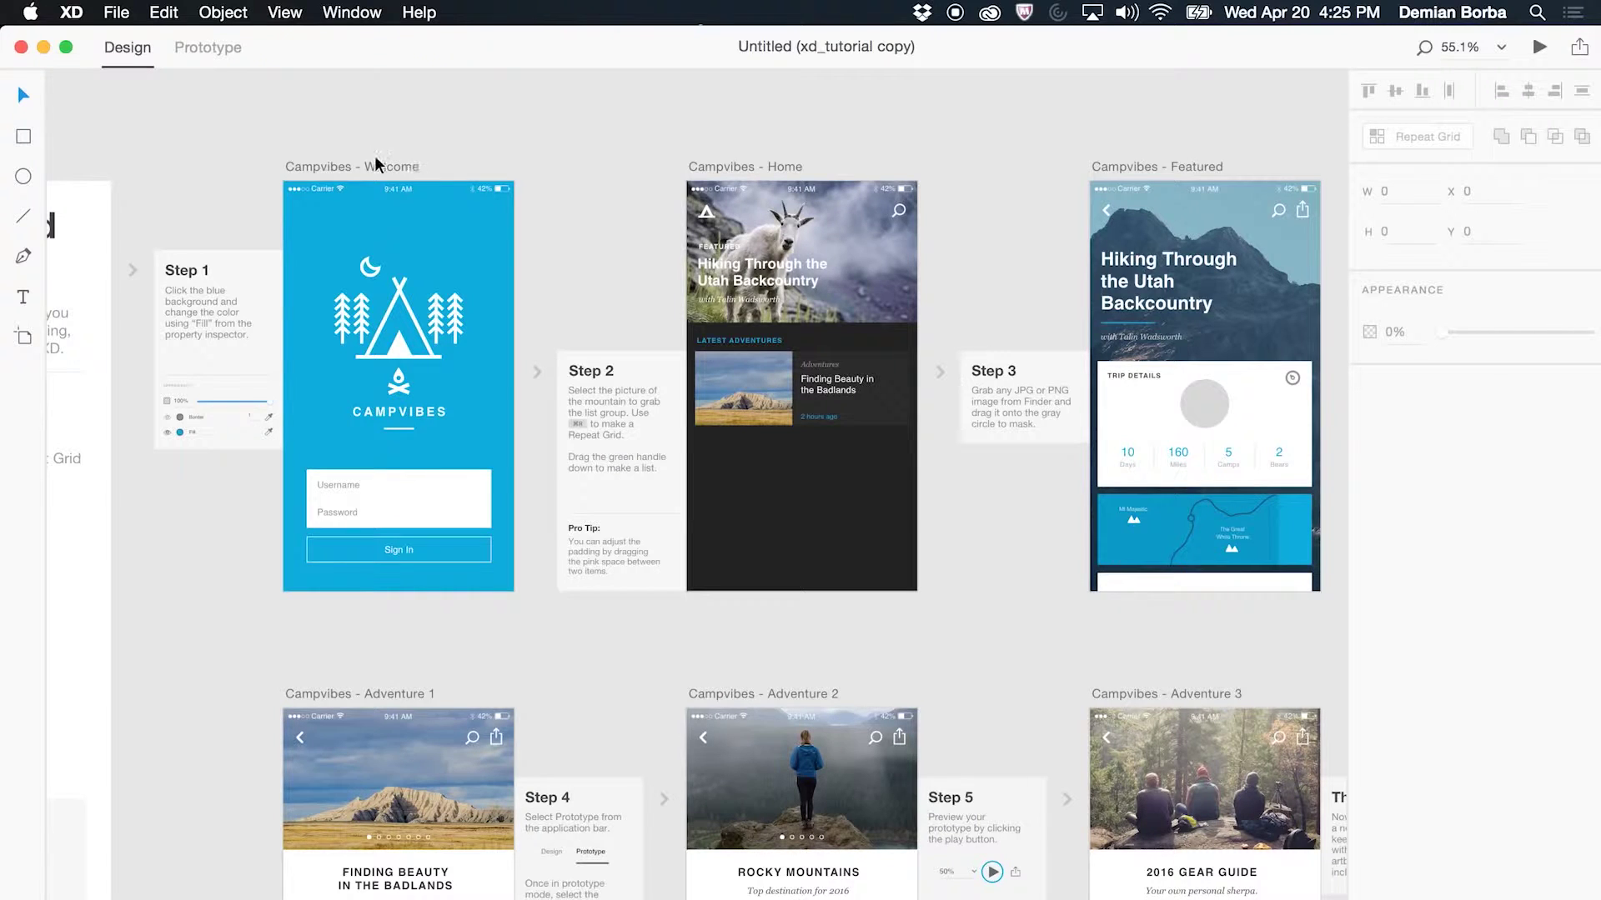
{"action": "left_click", "coordinate": [361, 167]}
Give the Campvibes - Welcome artboard a square layout grid with size 20
{"action": "scroll", "coordinate": [355, 164], "scroll_direction": "up", "scroll_amount": 5}
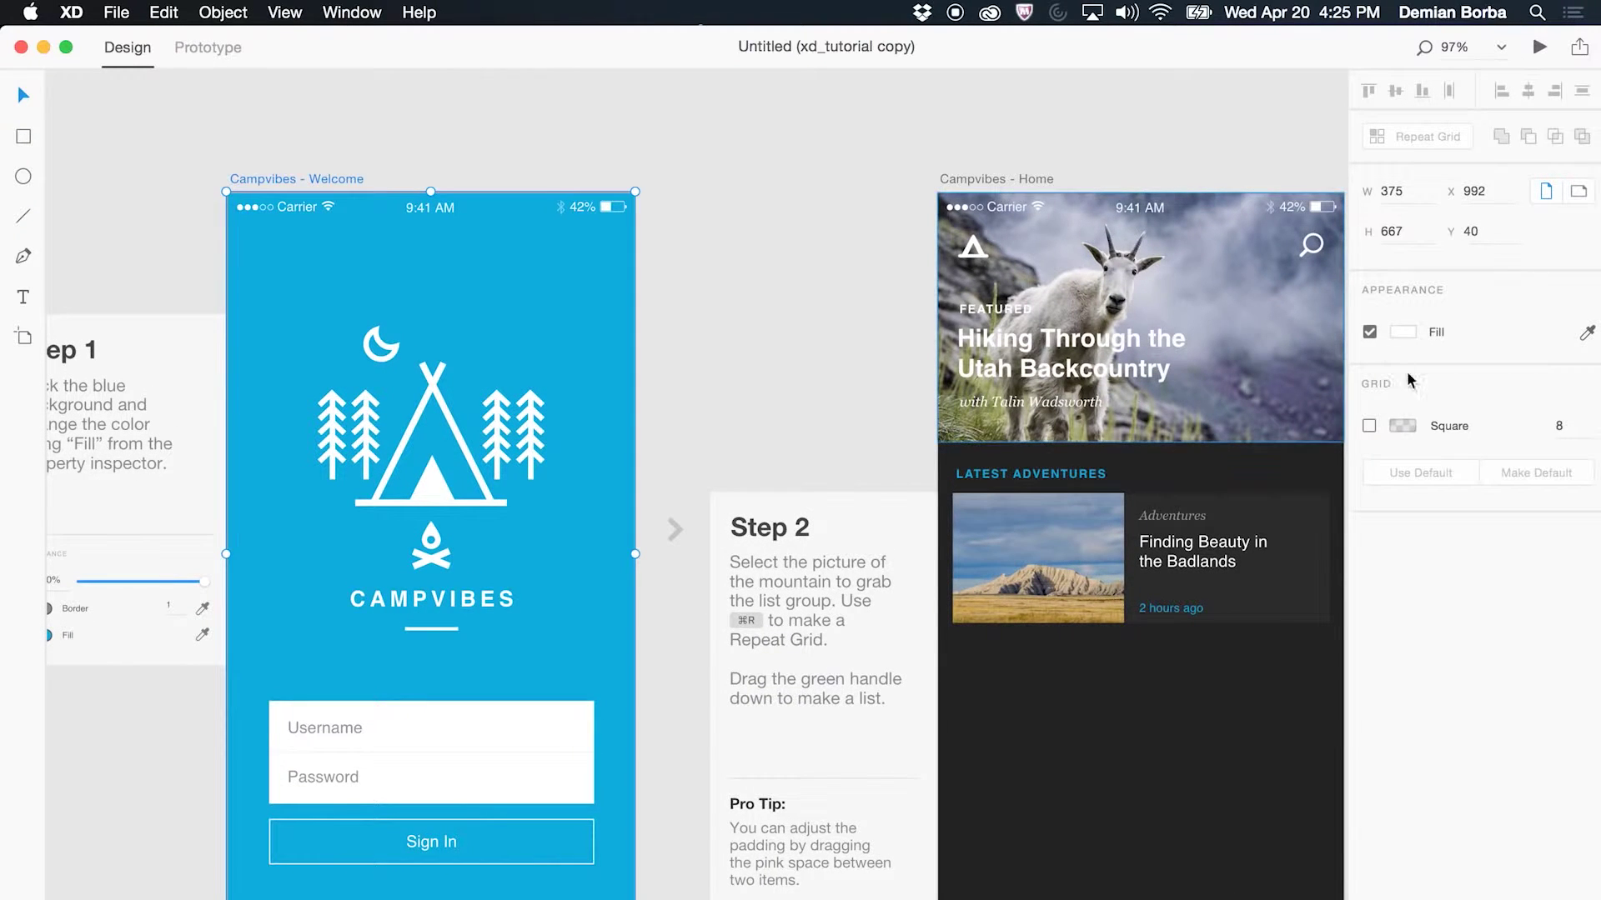
{"action": "left_click", "coordinate": [1369, 426]}
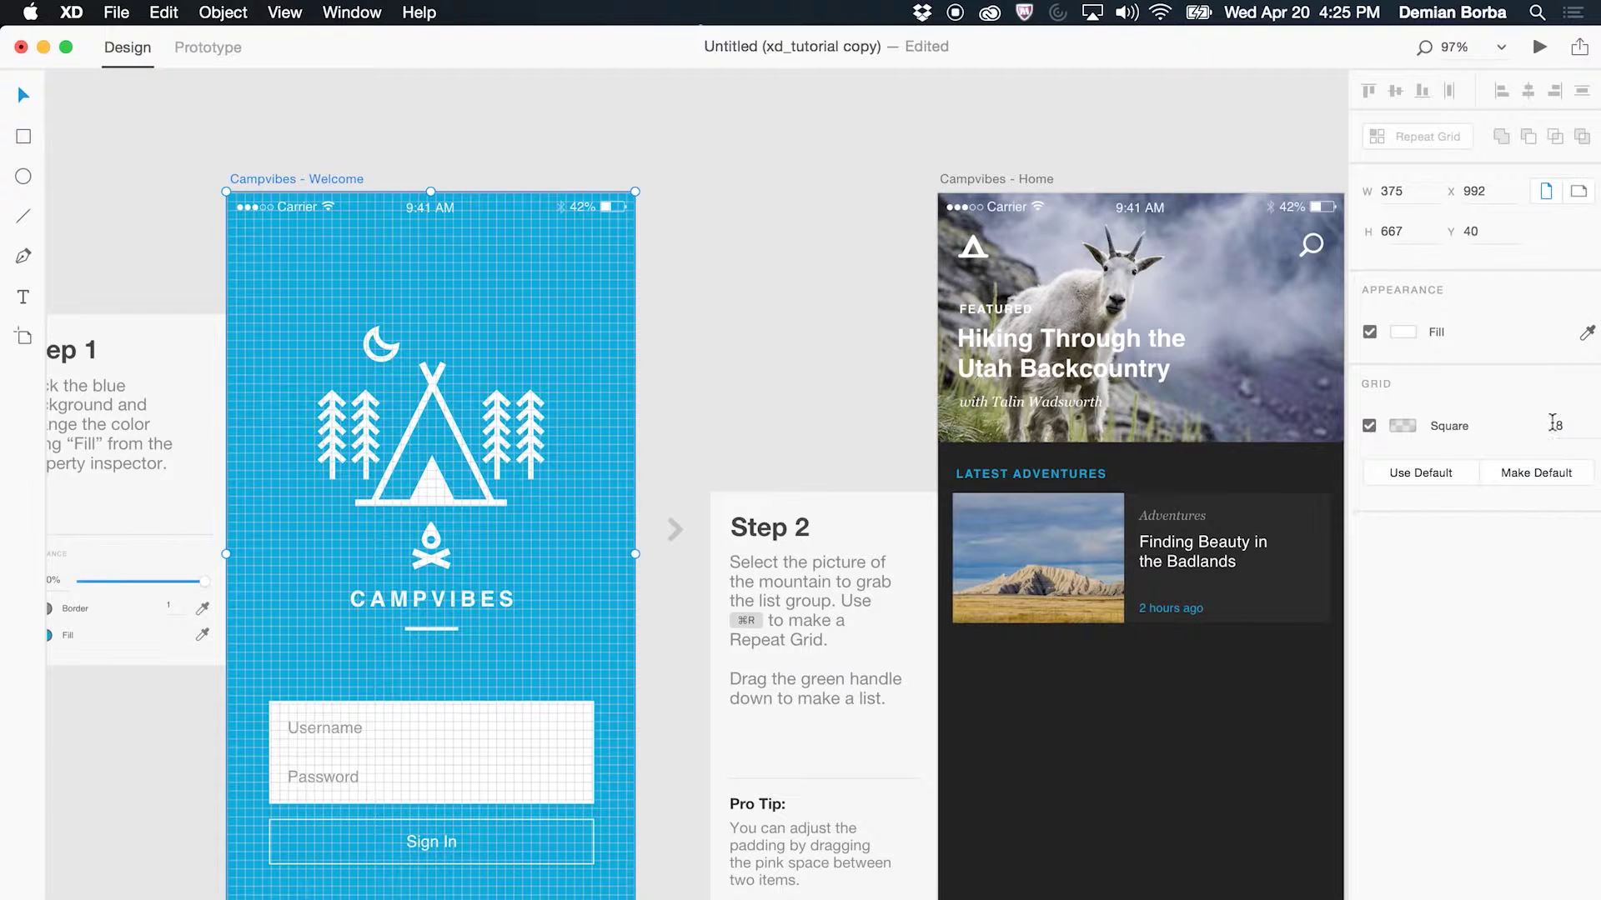
{"action": "type", "text": "20"}
{"action": "key", "text": "Return"}
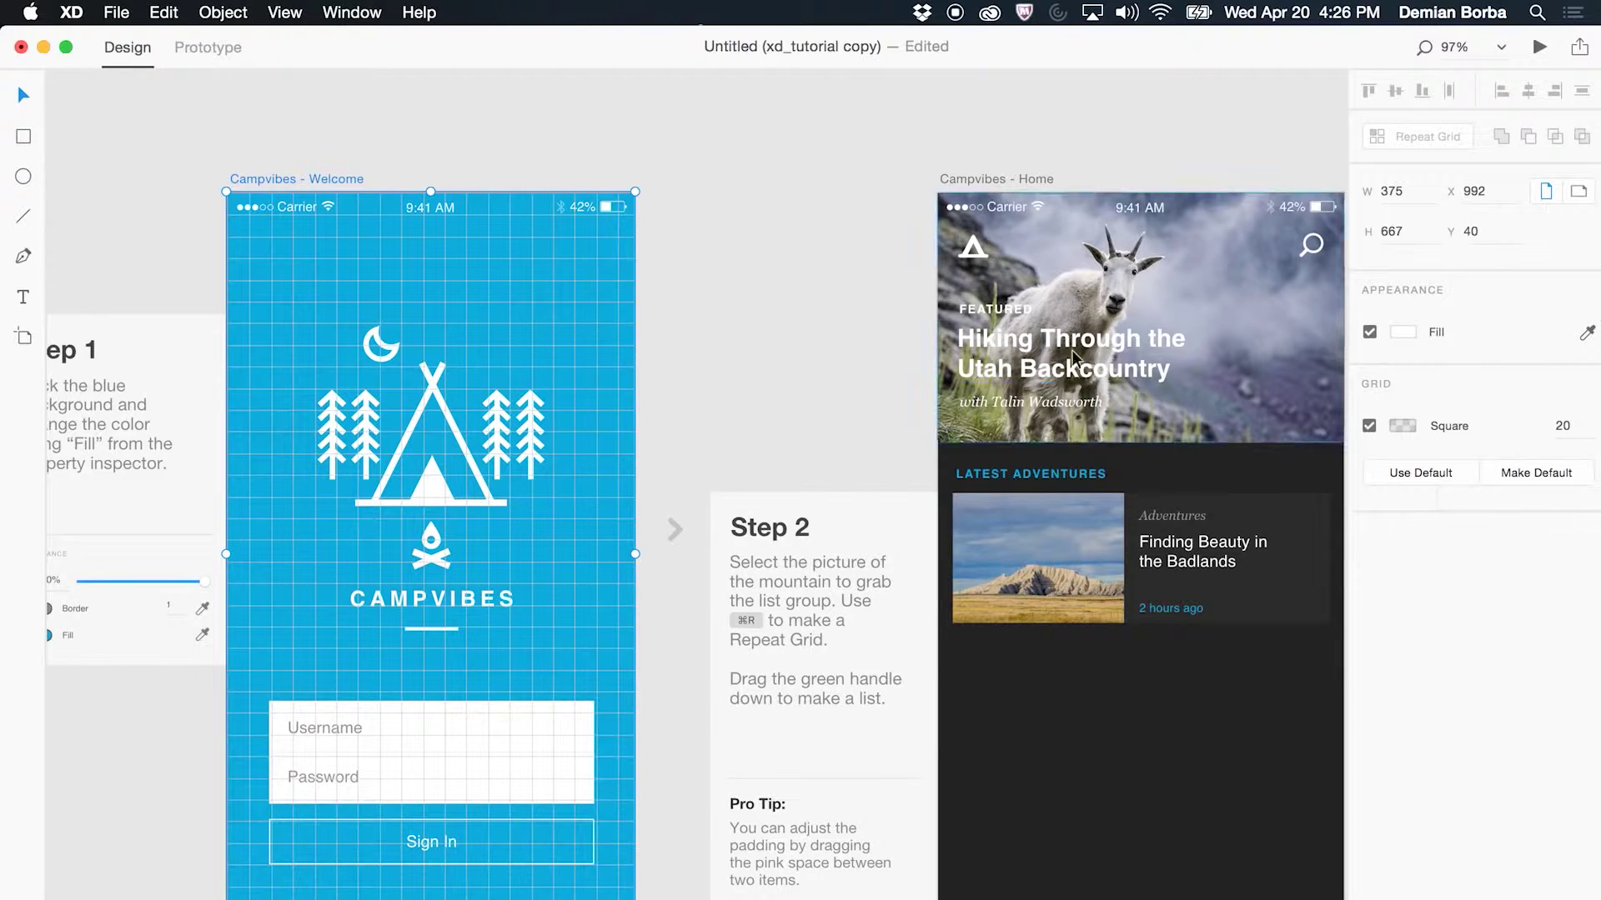
{"action": "scroll", "coordinate": [559, 266], "scroll_direction": "up", "scroll_amount": 5}
{"action": "scroll", "coordinate": [559, 265], "scroll_direction": "left", "scroll_amount": 3}
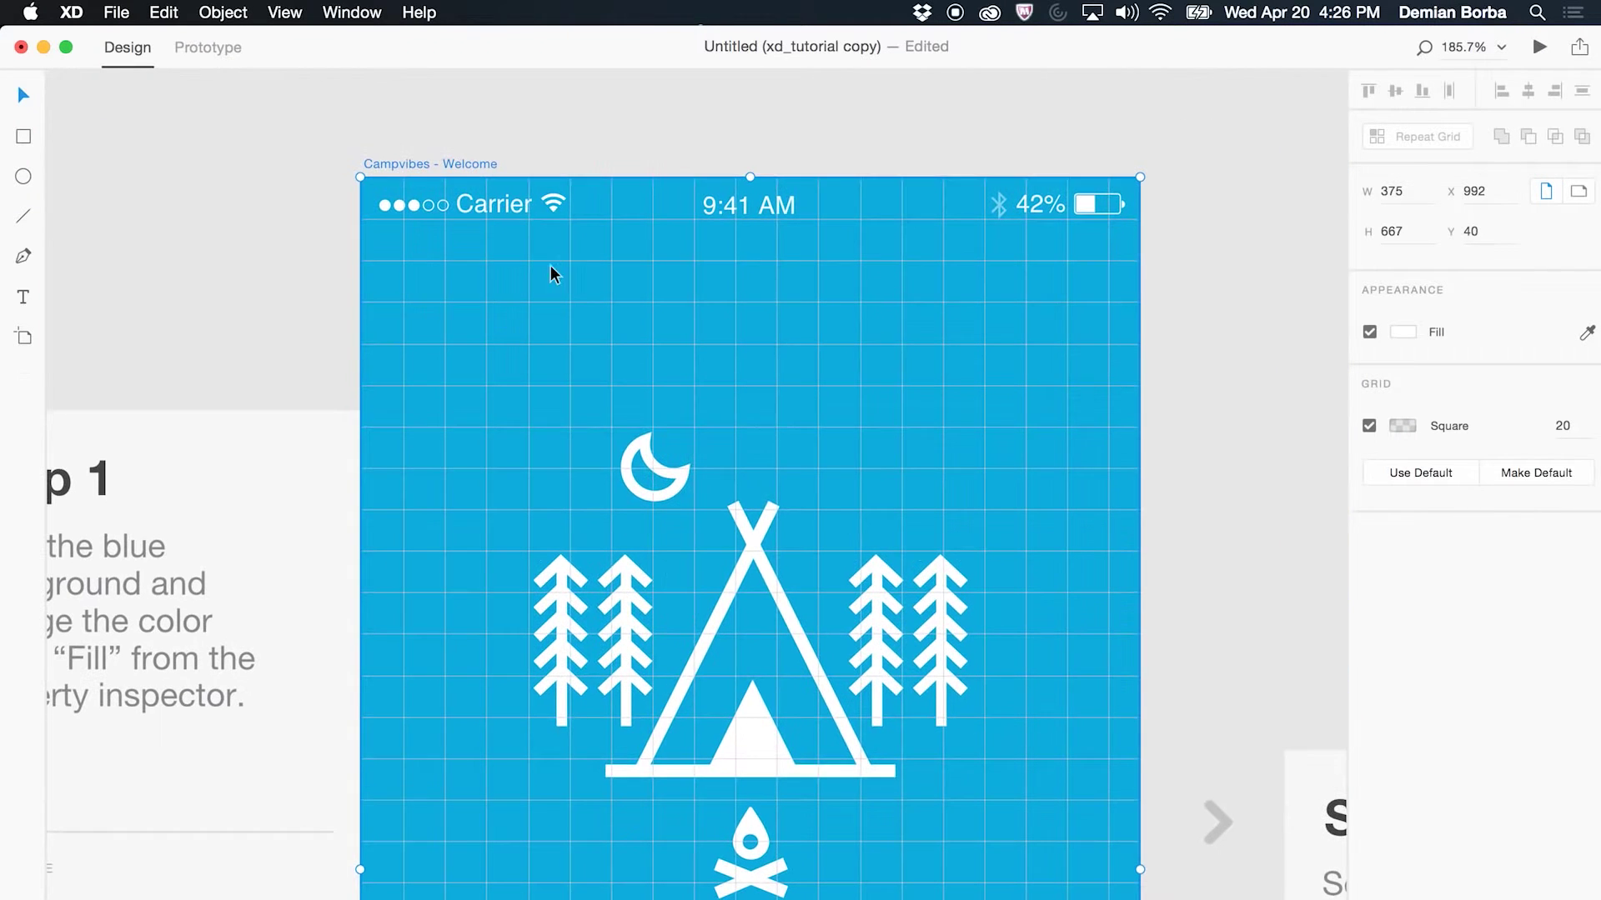
{"action": "left_click", "coordinate": [23, 256]}
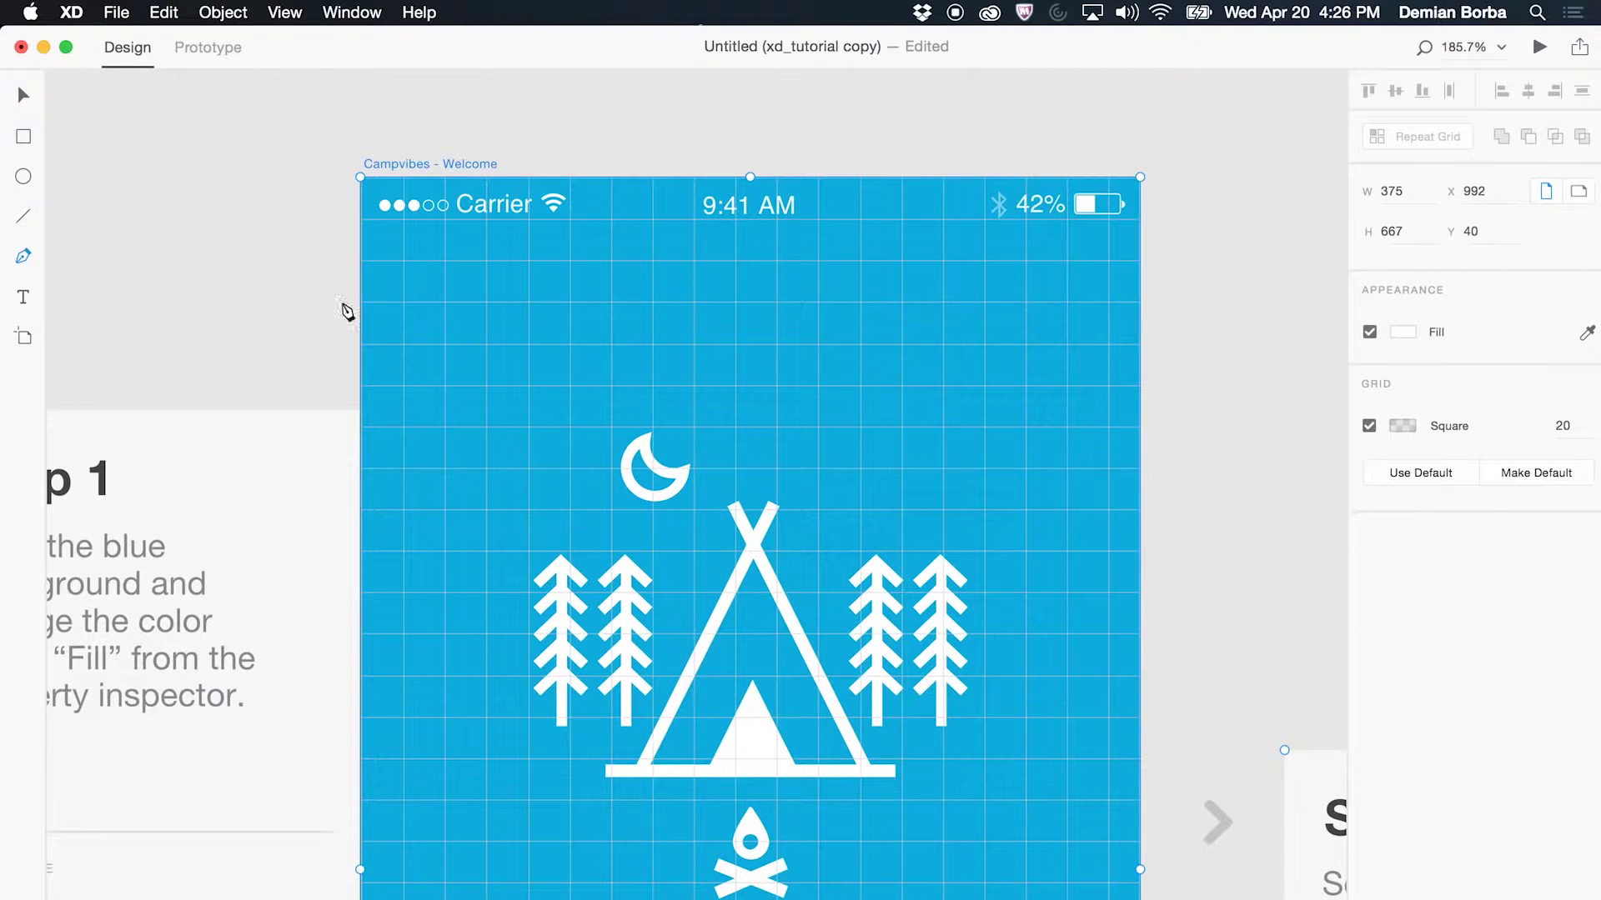
{"action": "left_click", "coordinate": [445, 385]}
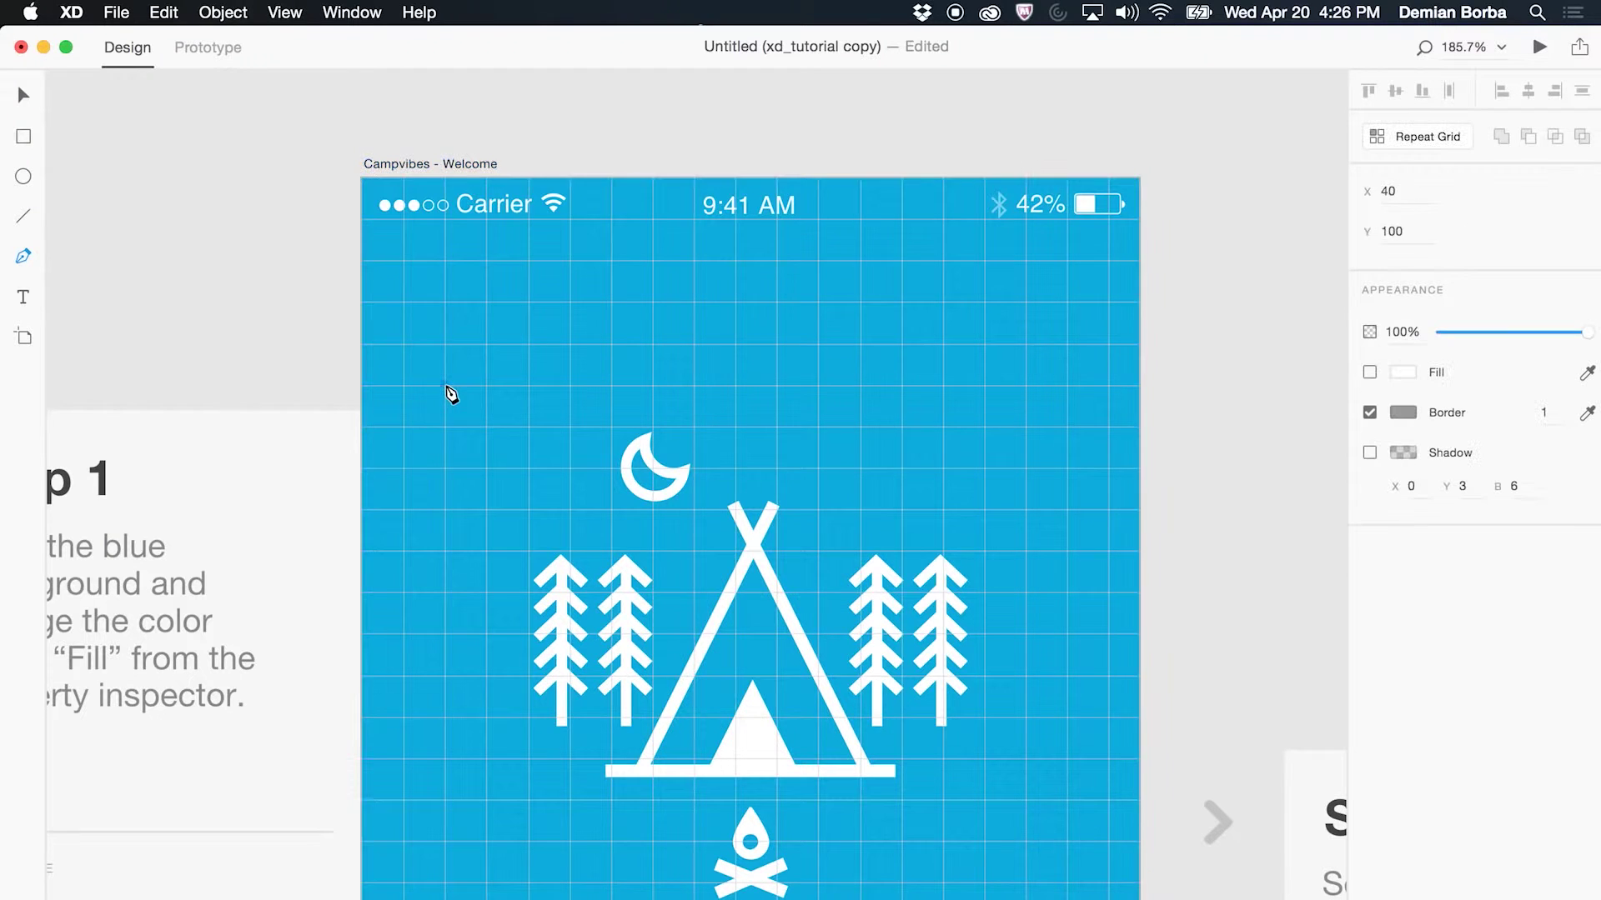
{"action": "left_click", "coordinate": [509, 386]}
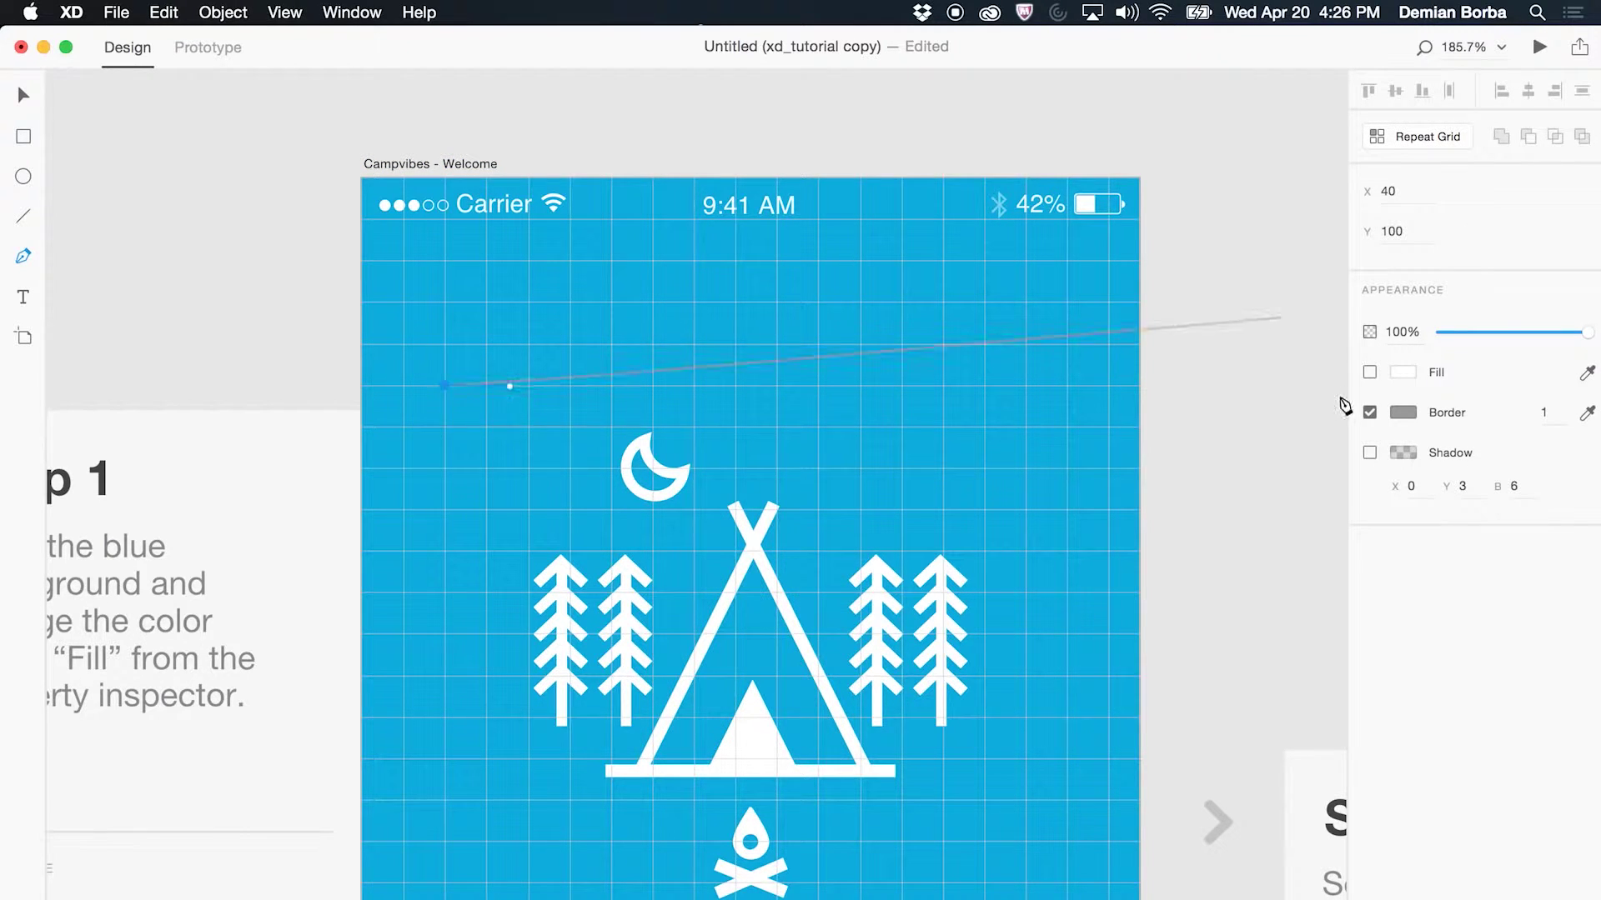
{"action": "left_click", "coordinate": [1403, 414]}
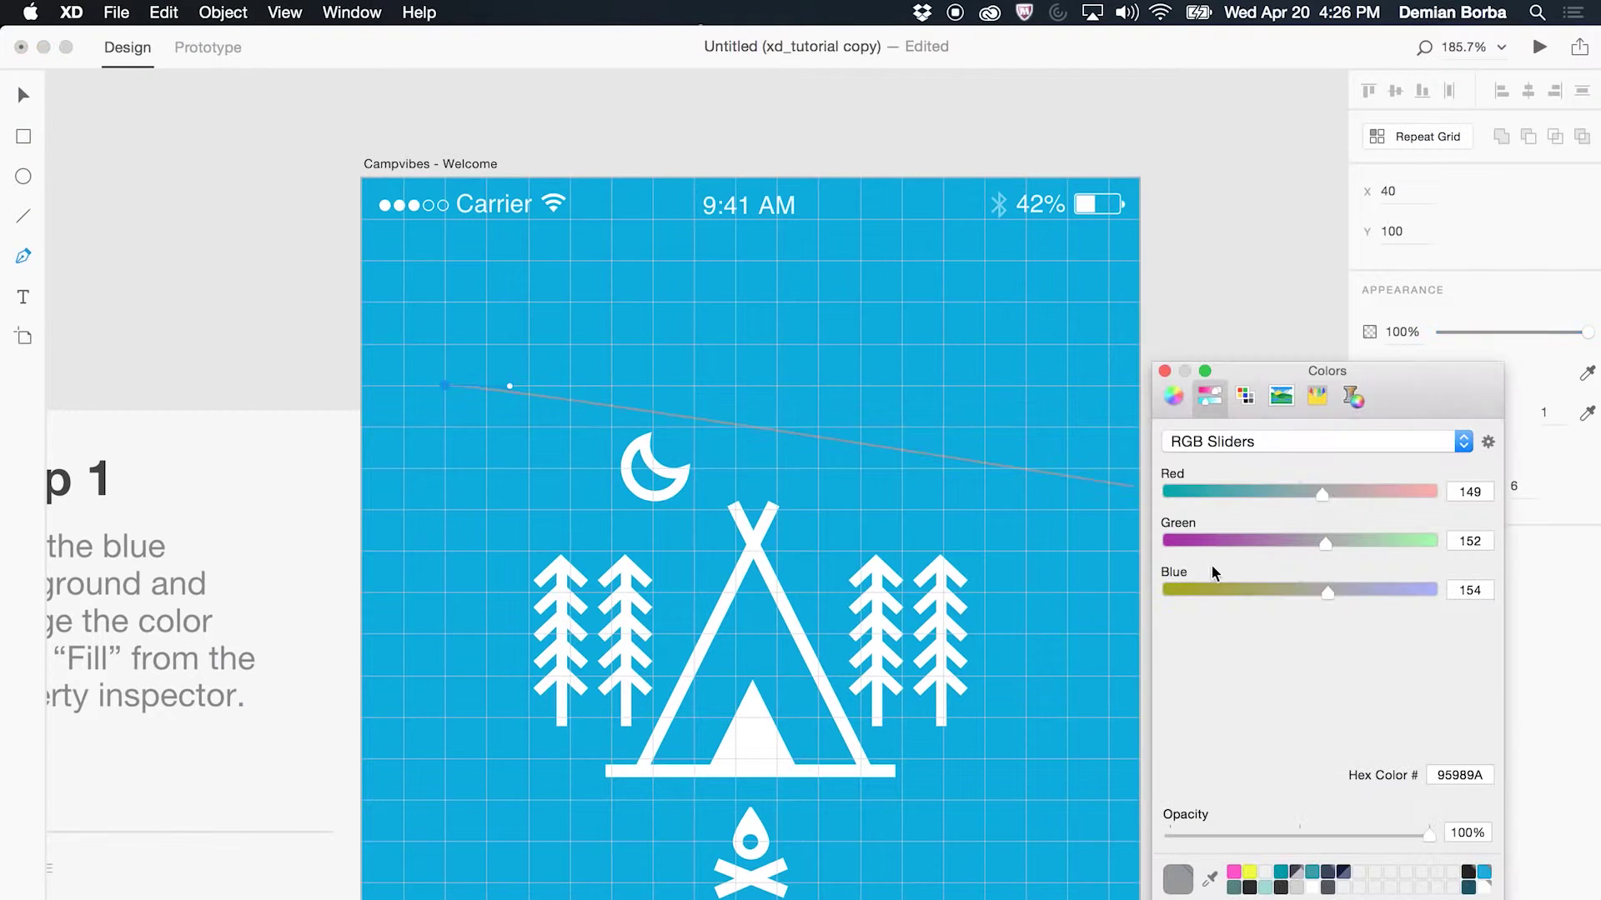
{"action": "left_click", "coordinate": [1483, 888]}
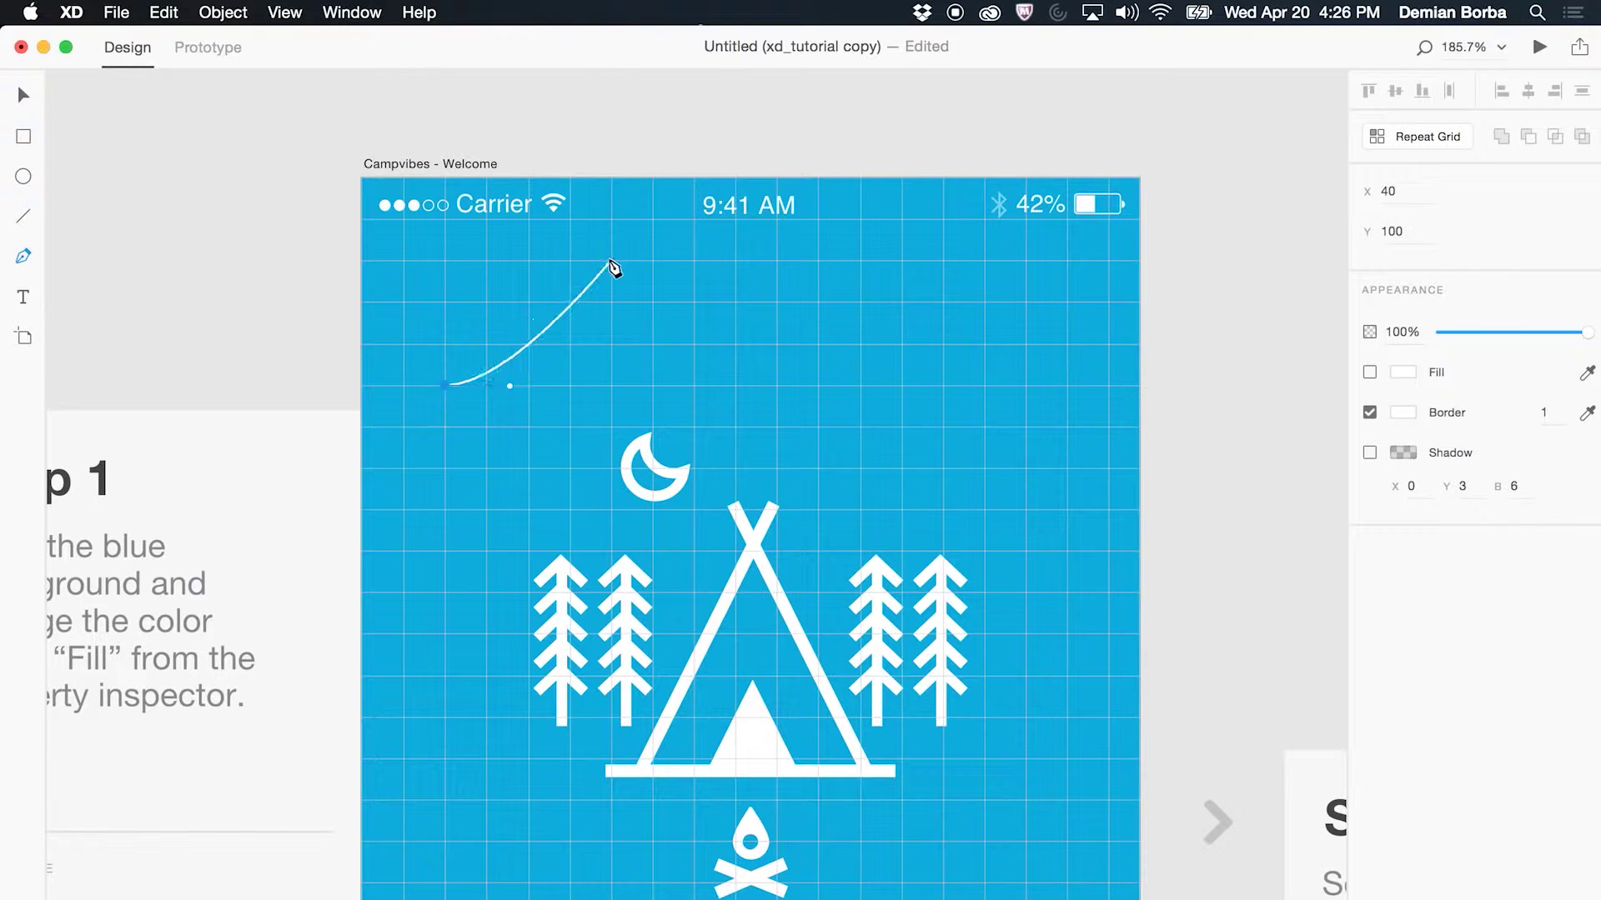
{"action": "left_click_drag", "start_coordinate": [570, 303], "coordinate": [630, 304]}
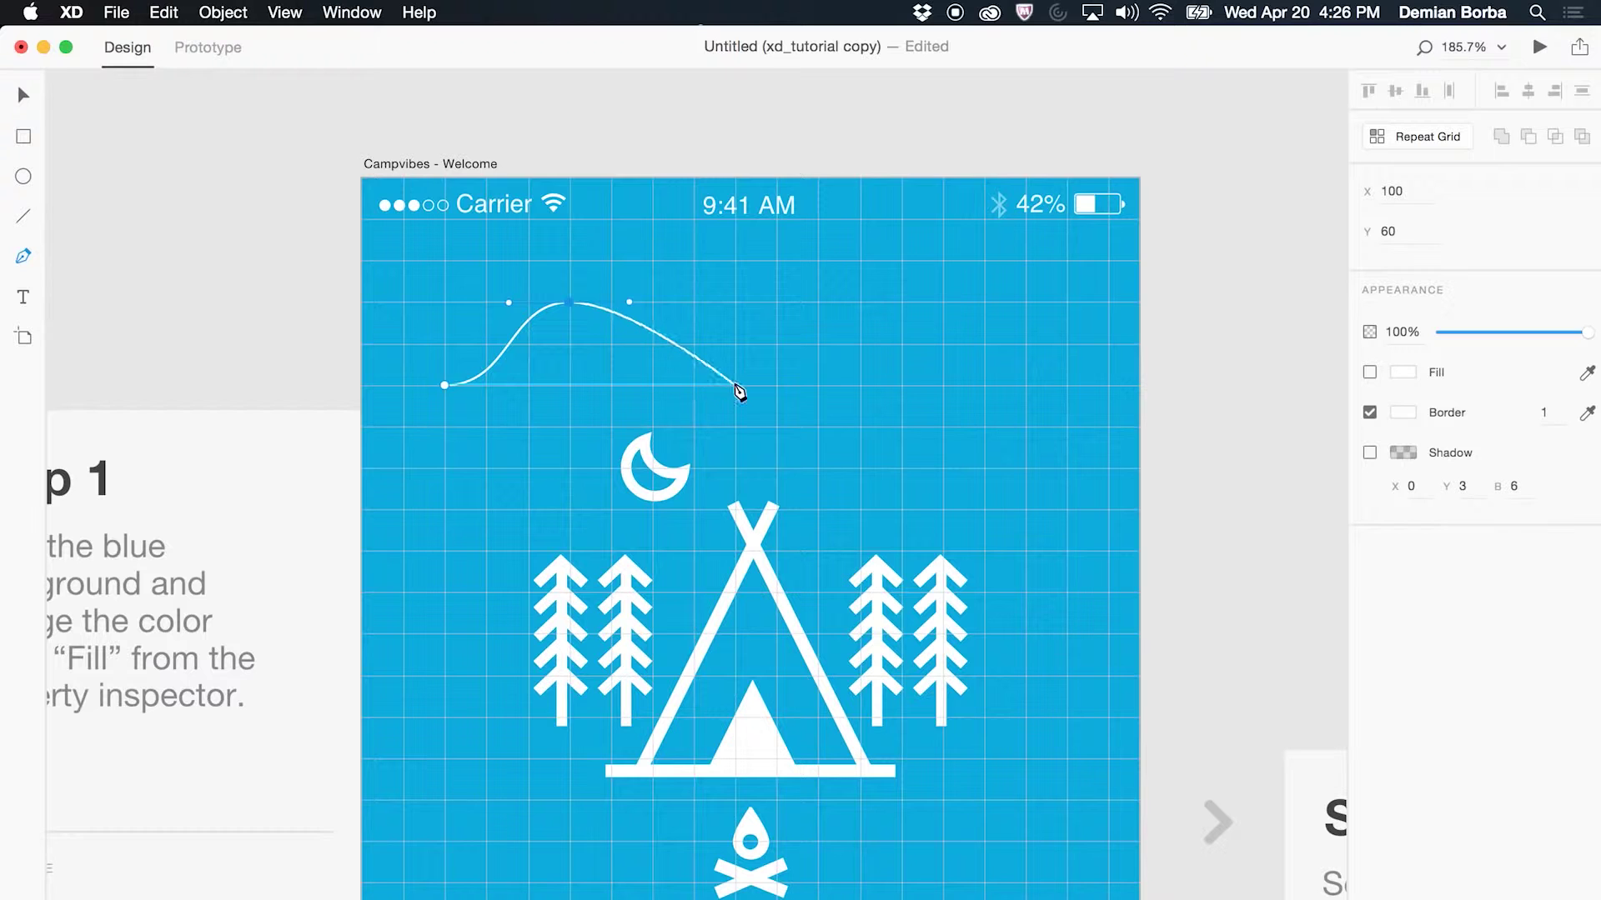
{"action": "left_click_drag", "start_coordinate": [735, 386], "coordinate": [809, 385]}
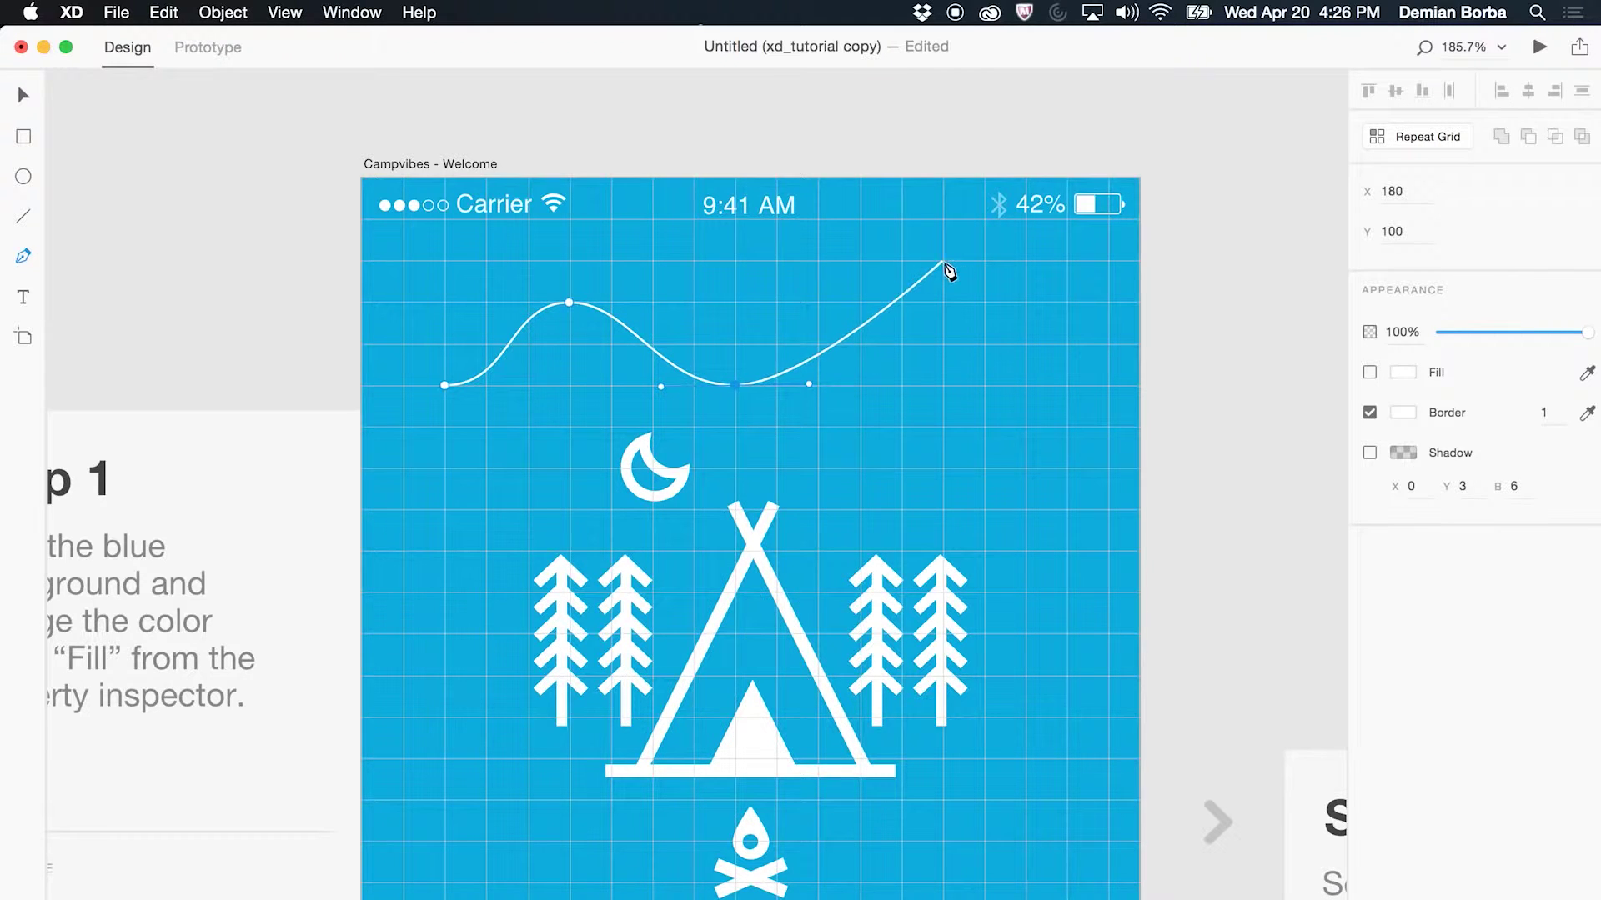
{"action": "left_click_drag", "start_coordinate": [942, 261], "coordinate": [1042, 264]}
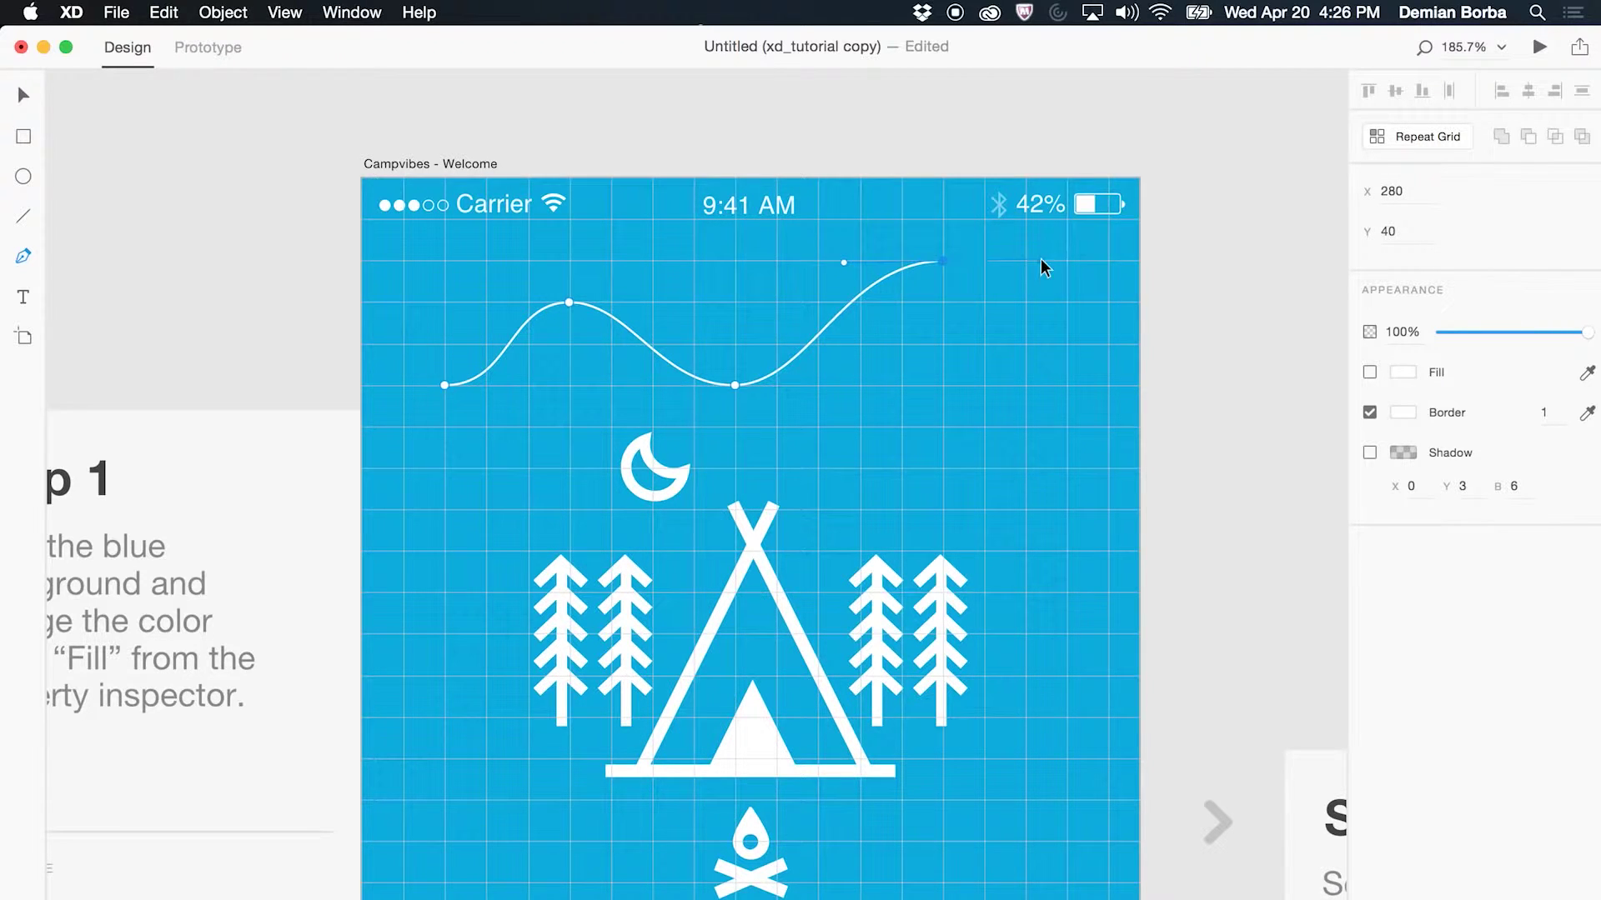
{"action": "key", "text": "Escape"}
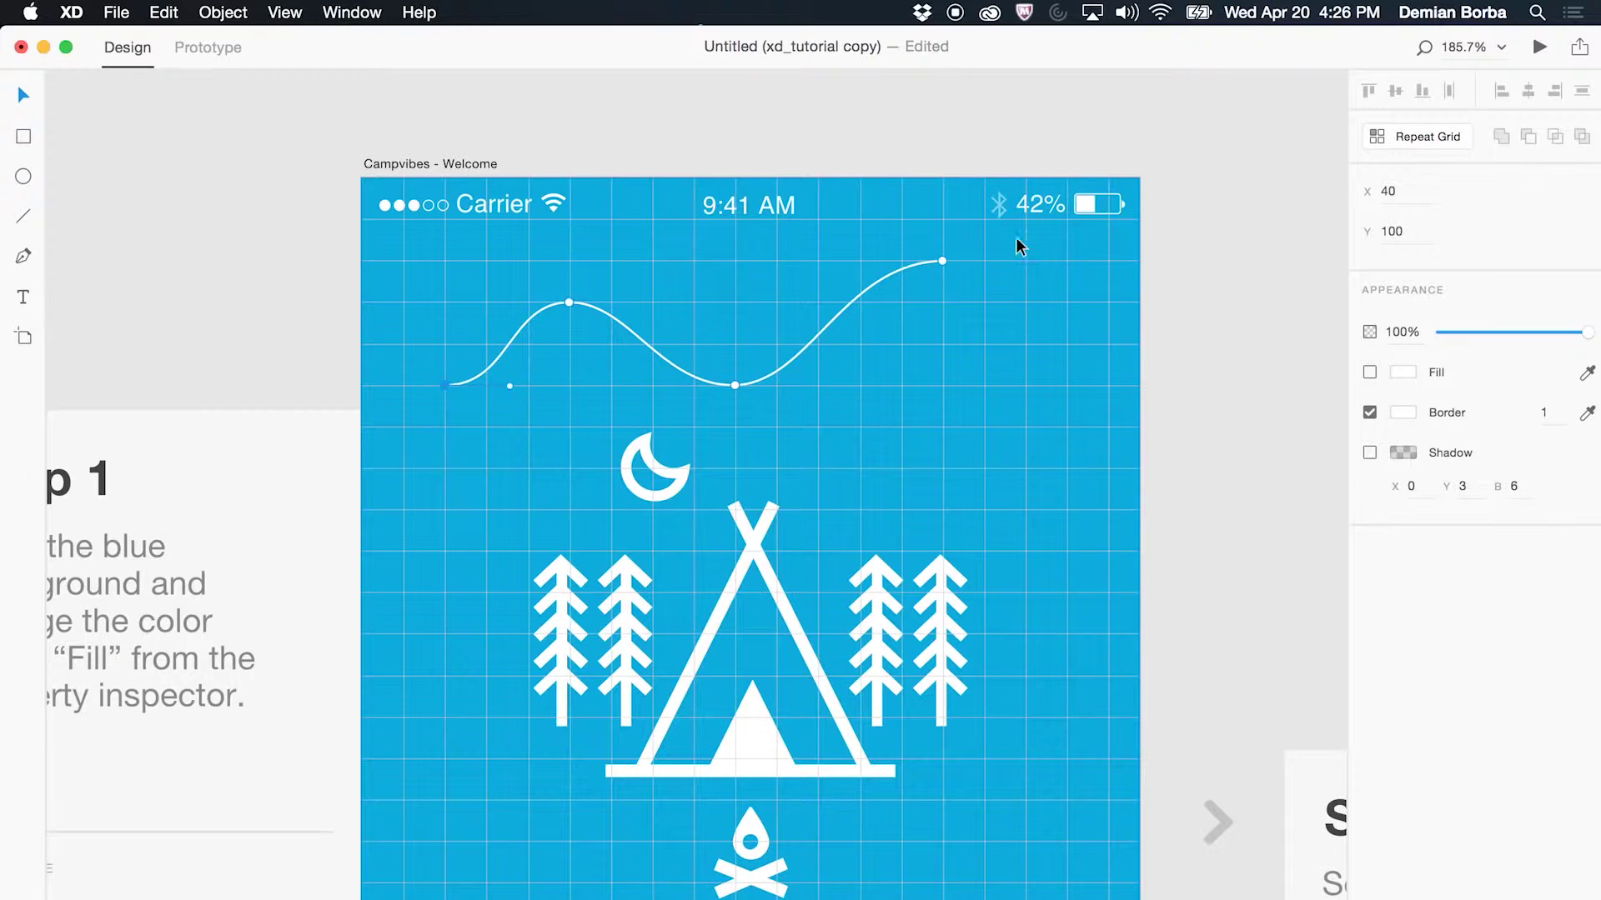
{"action": "left_click_drag", "start_coordinate": [1015, 237], "coordinate": [712, 410]}
{"action": "key", "text": "shift+Right"}
{"action": "key", "text": "shift+Right"}
{"action": "key", "text": "shift+Right"}
{"action": "key", "text": "shift+Right"}
{"action": "key", "text": "shift+Right"}
{"action": "key", "text": "shift+Right"}
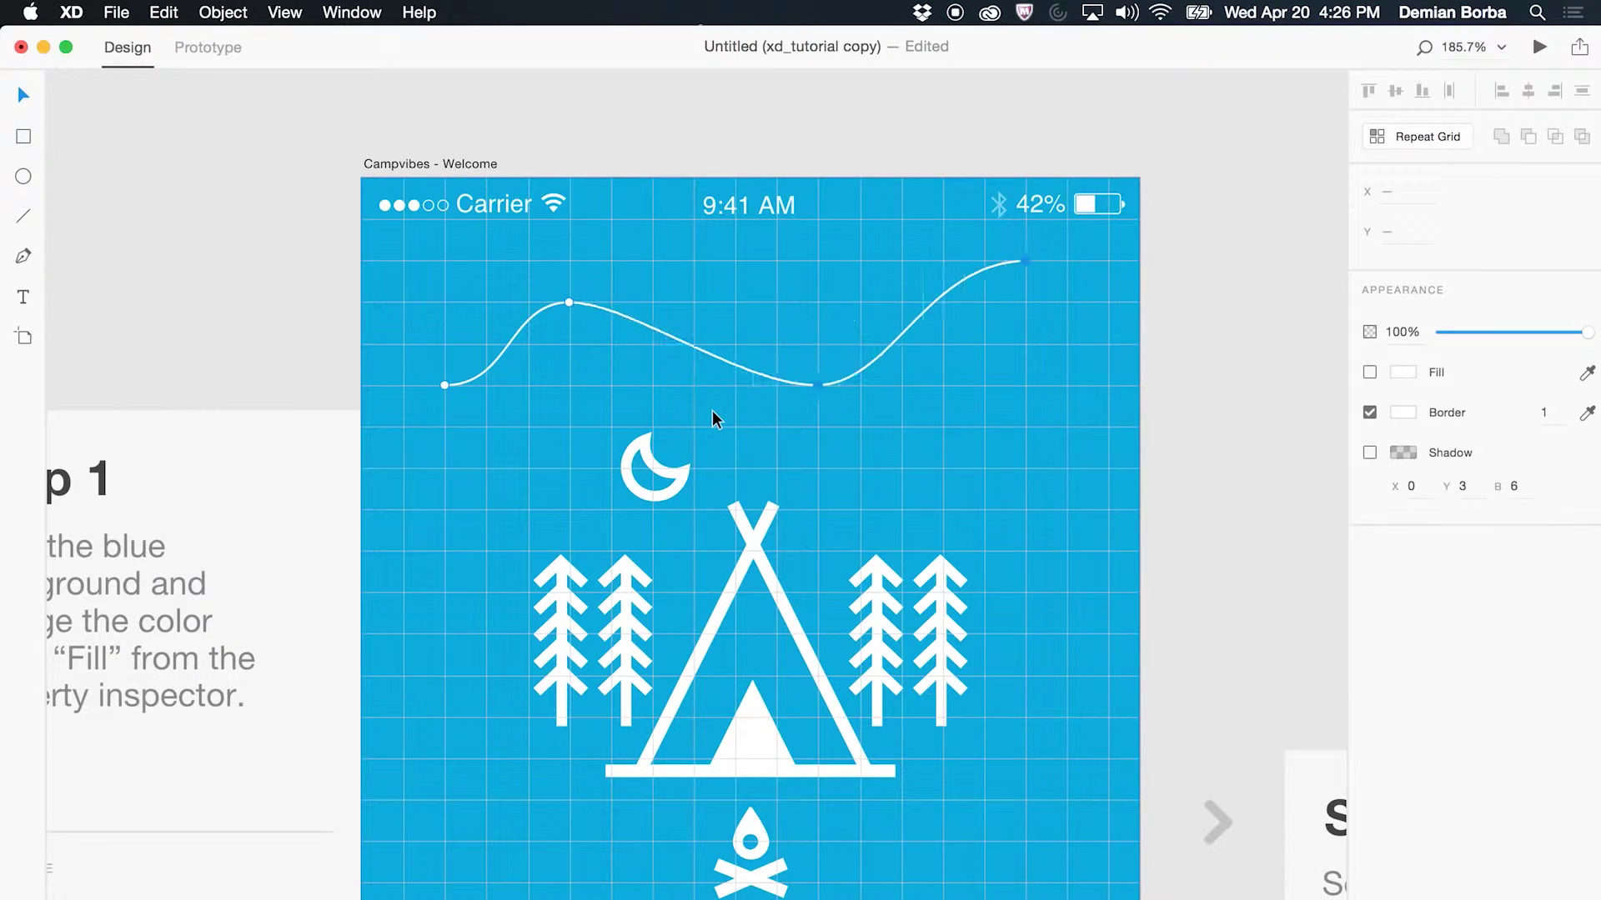
{"action": "key", "text": "shift+Left"}
{"action": "key", "text": "shift+Left"}
{"action": "key", "text": "shift+Left"}
{"action": "key", "text": "shift+Left"}
{"action": "key", "text": "shift+Down"}
{"action": "key", "text": "shift+Up"}
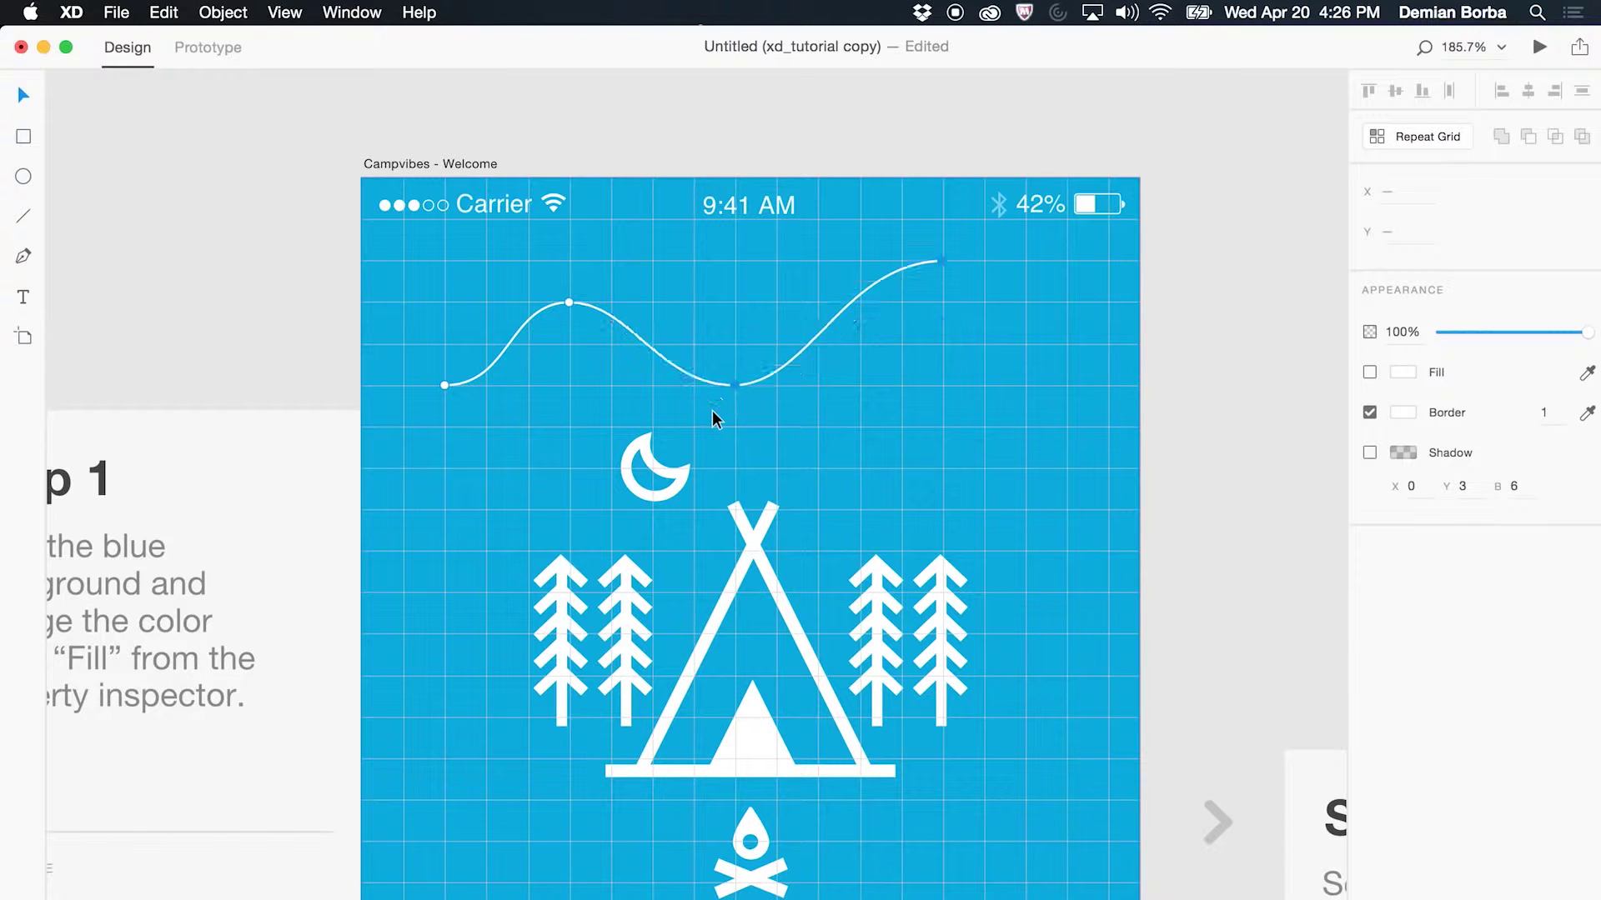
{"action": "key", "text": "shift+Up"}
{"action": "key", "text": "shift+Down"}
{"action": "key", "text": "shift+Down"}
{"action": "key", "text": "shift+Up"}
{"action": "key", "text": "shift+Right"}
{"action": "key", "text": "shift+Right"}
{"action": "key", "text": "shift+Right"}
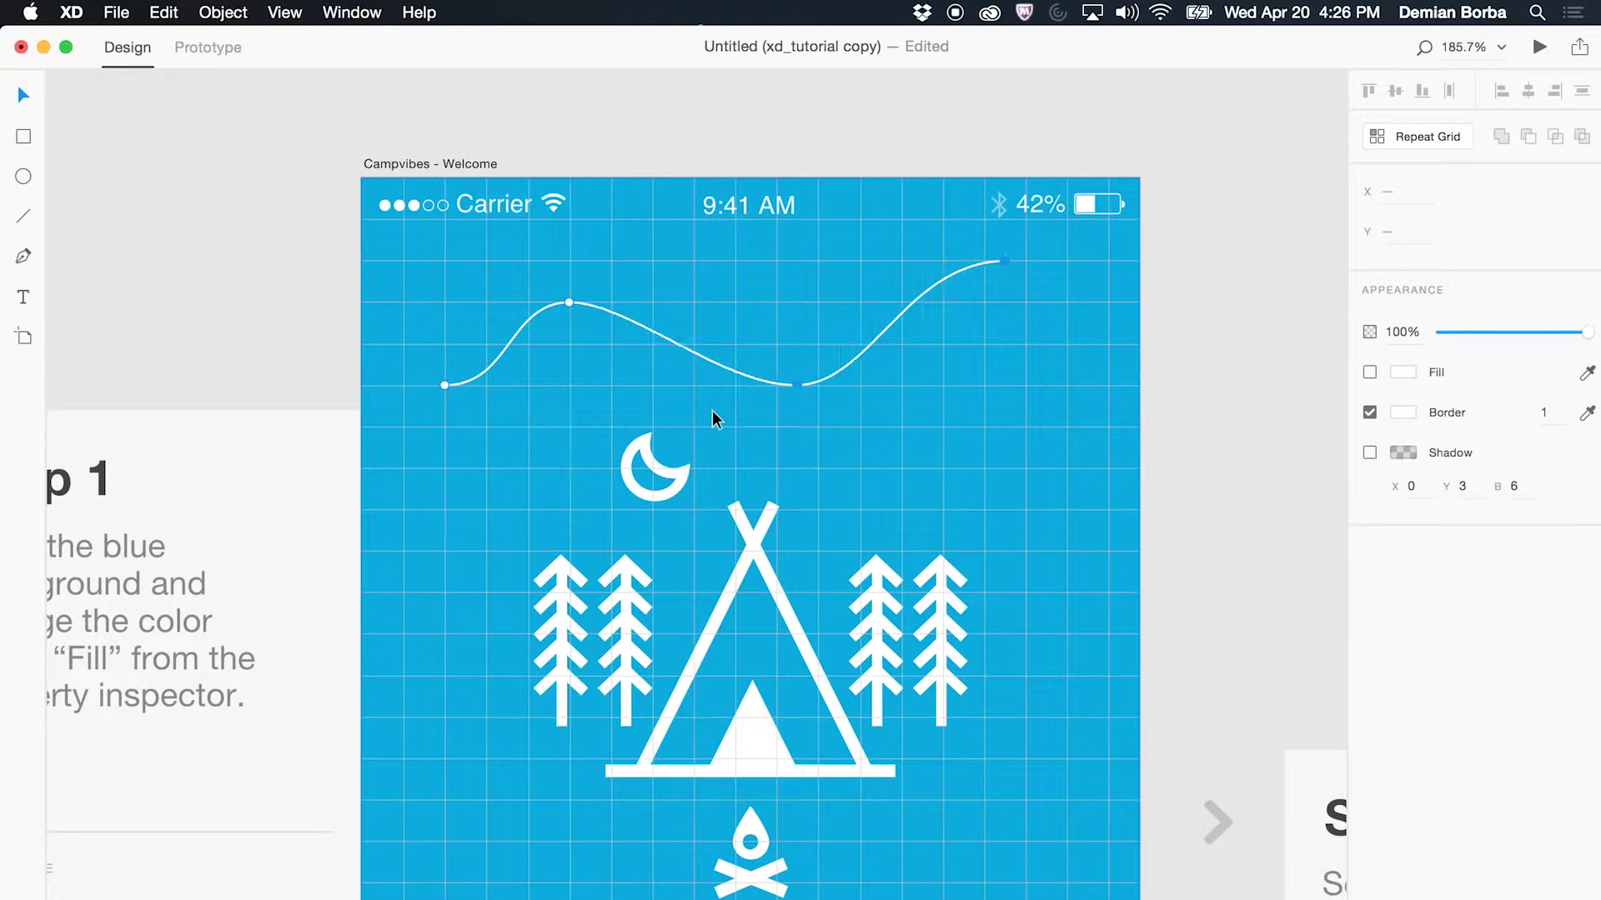
{"action": "key", "text": "Escape"}
{"action": "key", "text": "Delete"}
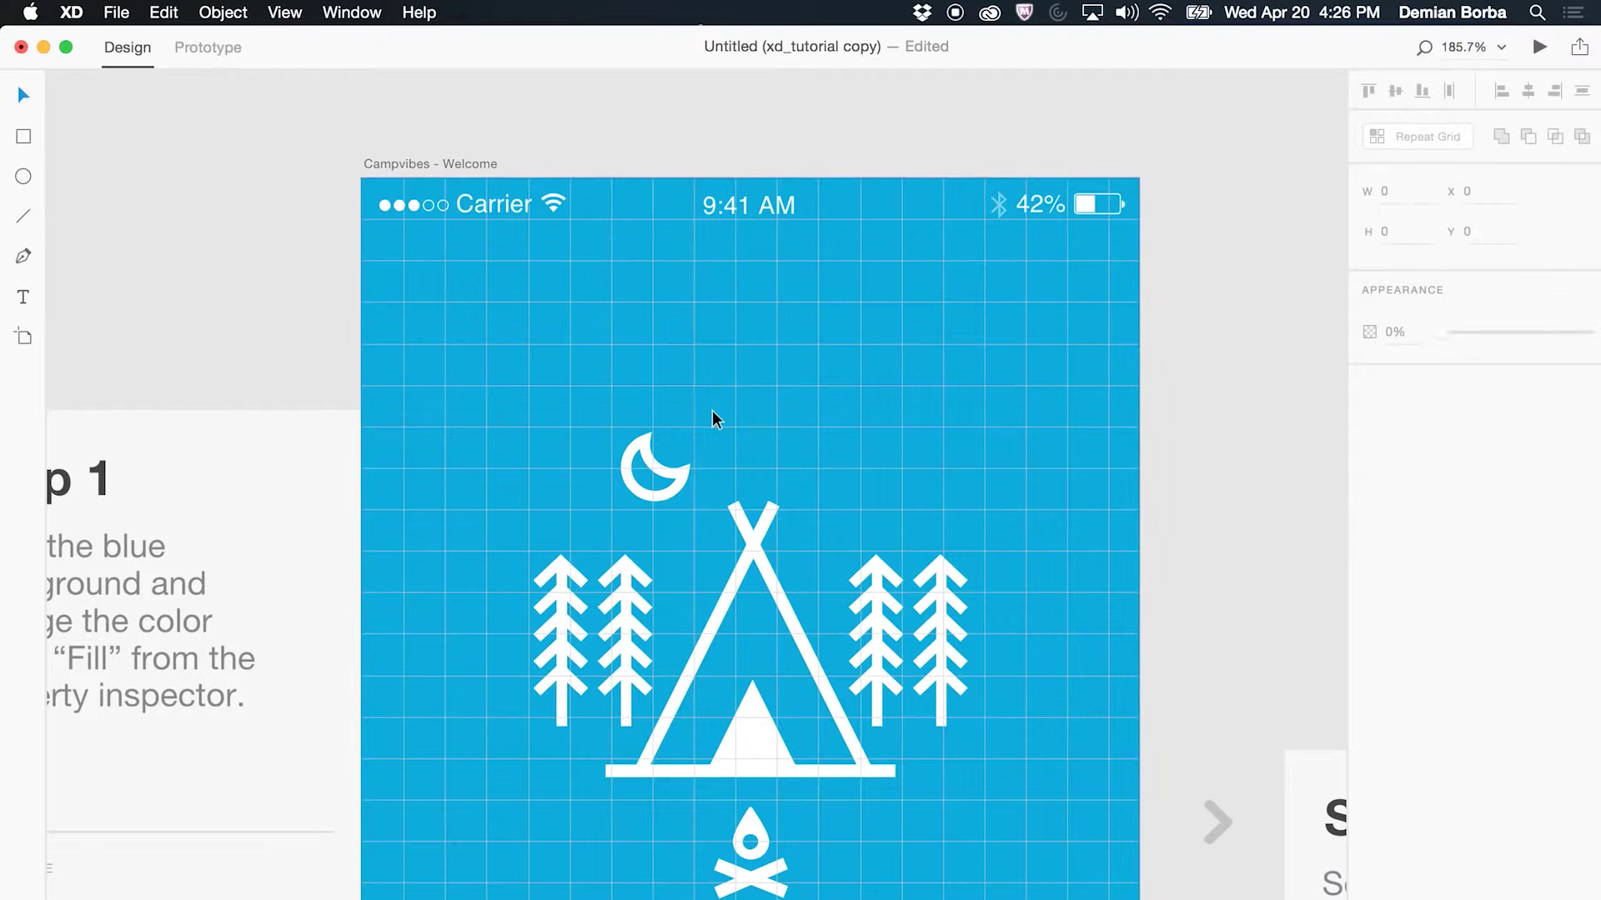
Draw a 180×60 rectangle near the top of the Welcome artboard with slightly rounded corners
{"action": "key", "text": "r"}
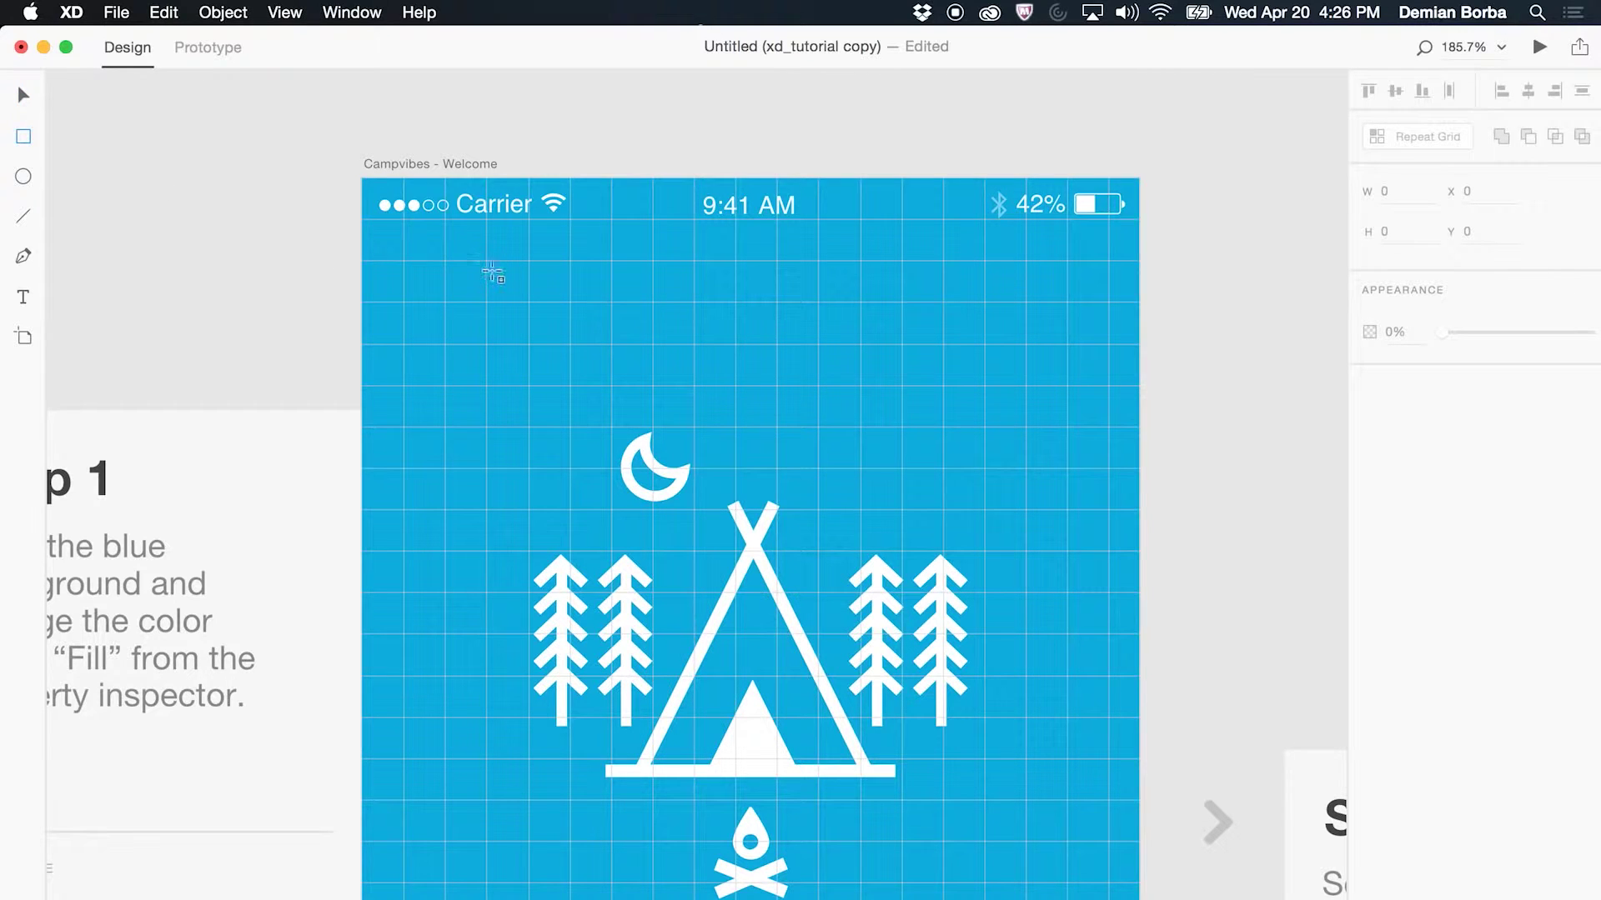
{"action": "mouse_move", "coordinate": [485, 264]}
{"action": "left_mouse_down"}
{"action": "mouse_move", "coordinate": [686, 348]}
{"action": "mouse_move", "coordinate": [859, 384]}
{"action": "mouse_move", "coordinate": [820, 346]}
{"action": "left_mouse_up"}
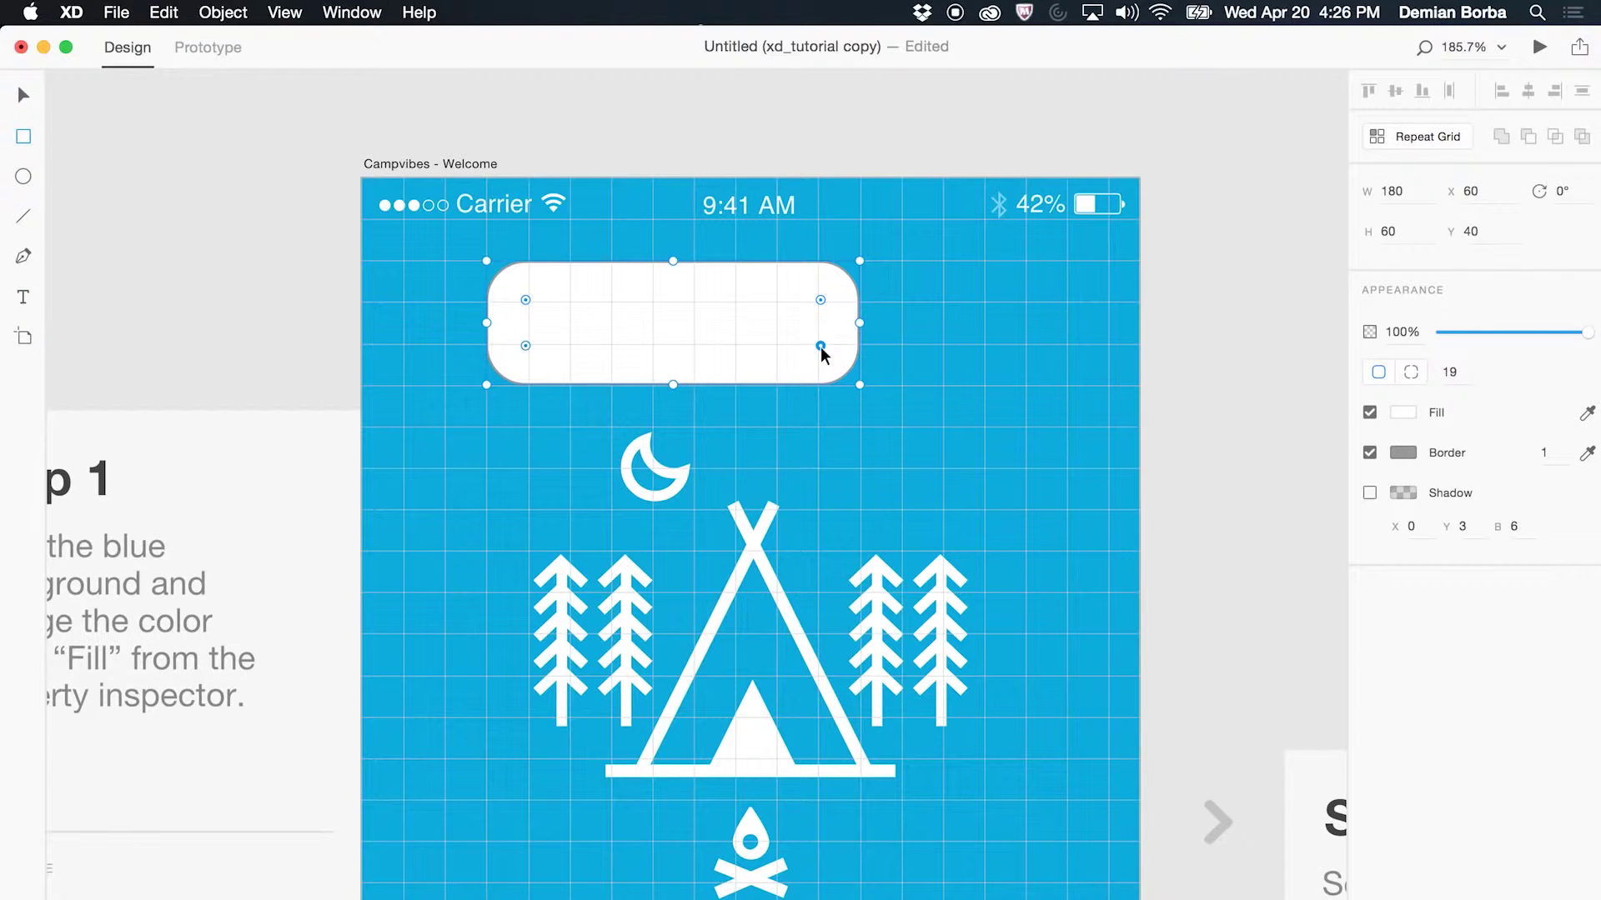
{"action": "mouse_move", "coordinate": [820, 349]}
{"action": "left_mouse_down"}
{"action": "mouse_move", "coordinate": [835, 373]}
{"action": "mouse_move", "coordinate": [797, 349]}
{"action": "left_mouse_up"}
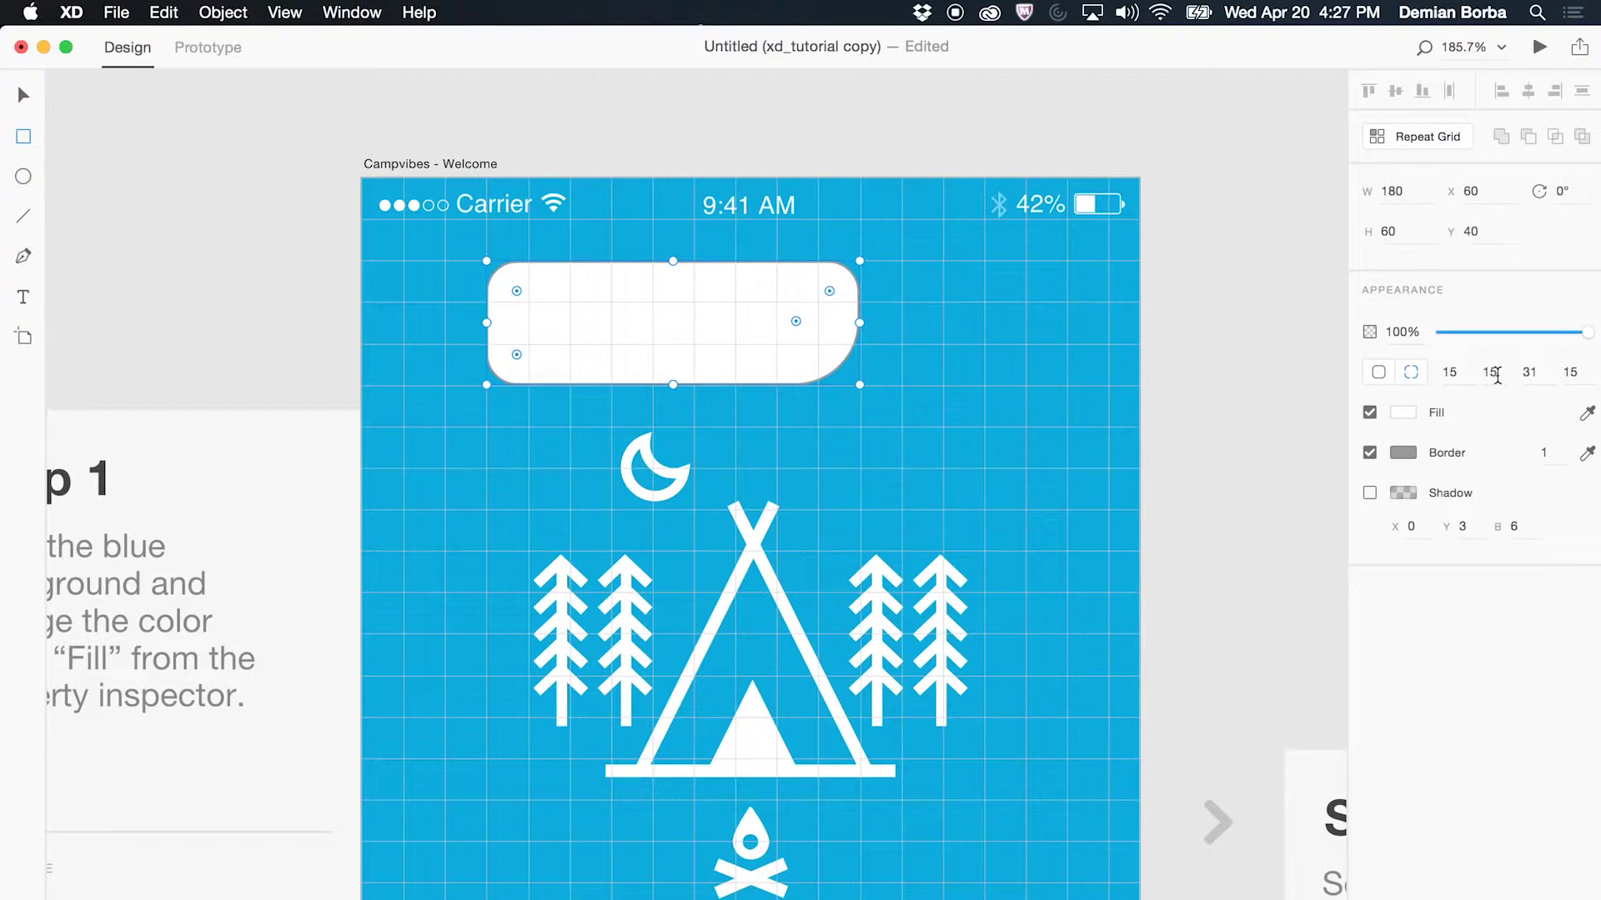
Set the rectangle's bottom-right corner radius to 28, keeping the other corners at 15
{"action": "left_click", "coordinate": [1534, 372]}
{"action": "key", "text": "Up"}
{"action": "key", "text": "Up"}
{"action": "key", "text": "Down"}
{"action": "key", "text": "Down"}
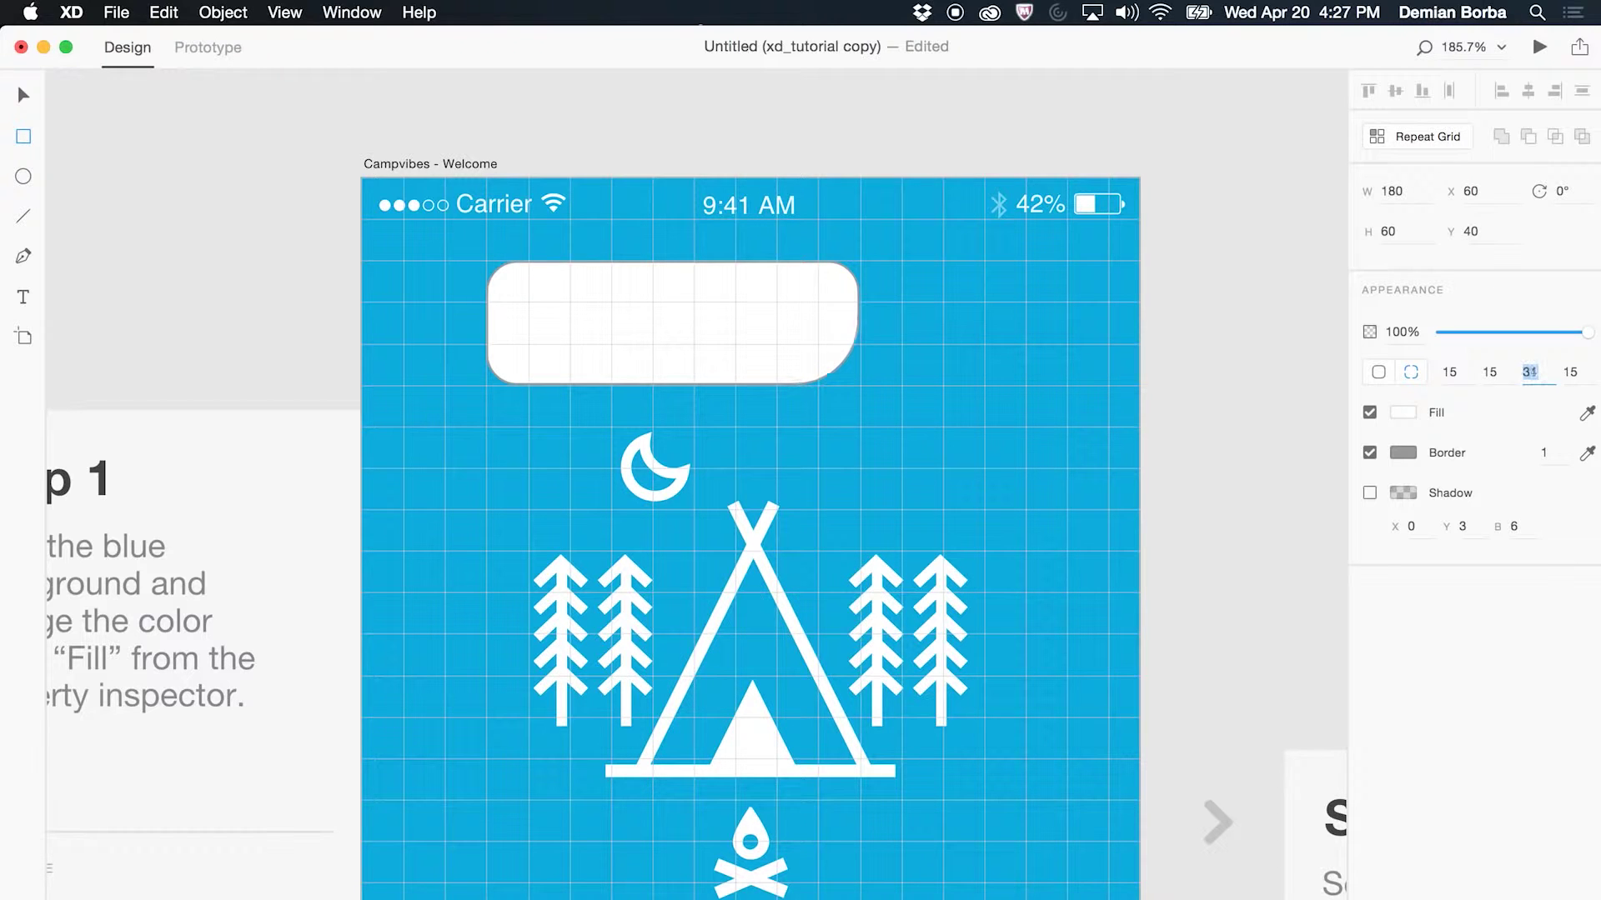
{"action": "key", "text": "Down"}
{"action": "key", "text": "Down"}
{"action": "key", "text": "Up"}
{"action": "key", "text": "Down"}
{"action": "key", "text": "Down"}
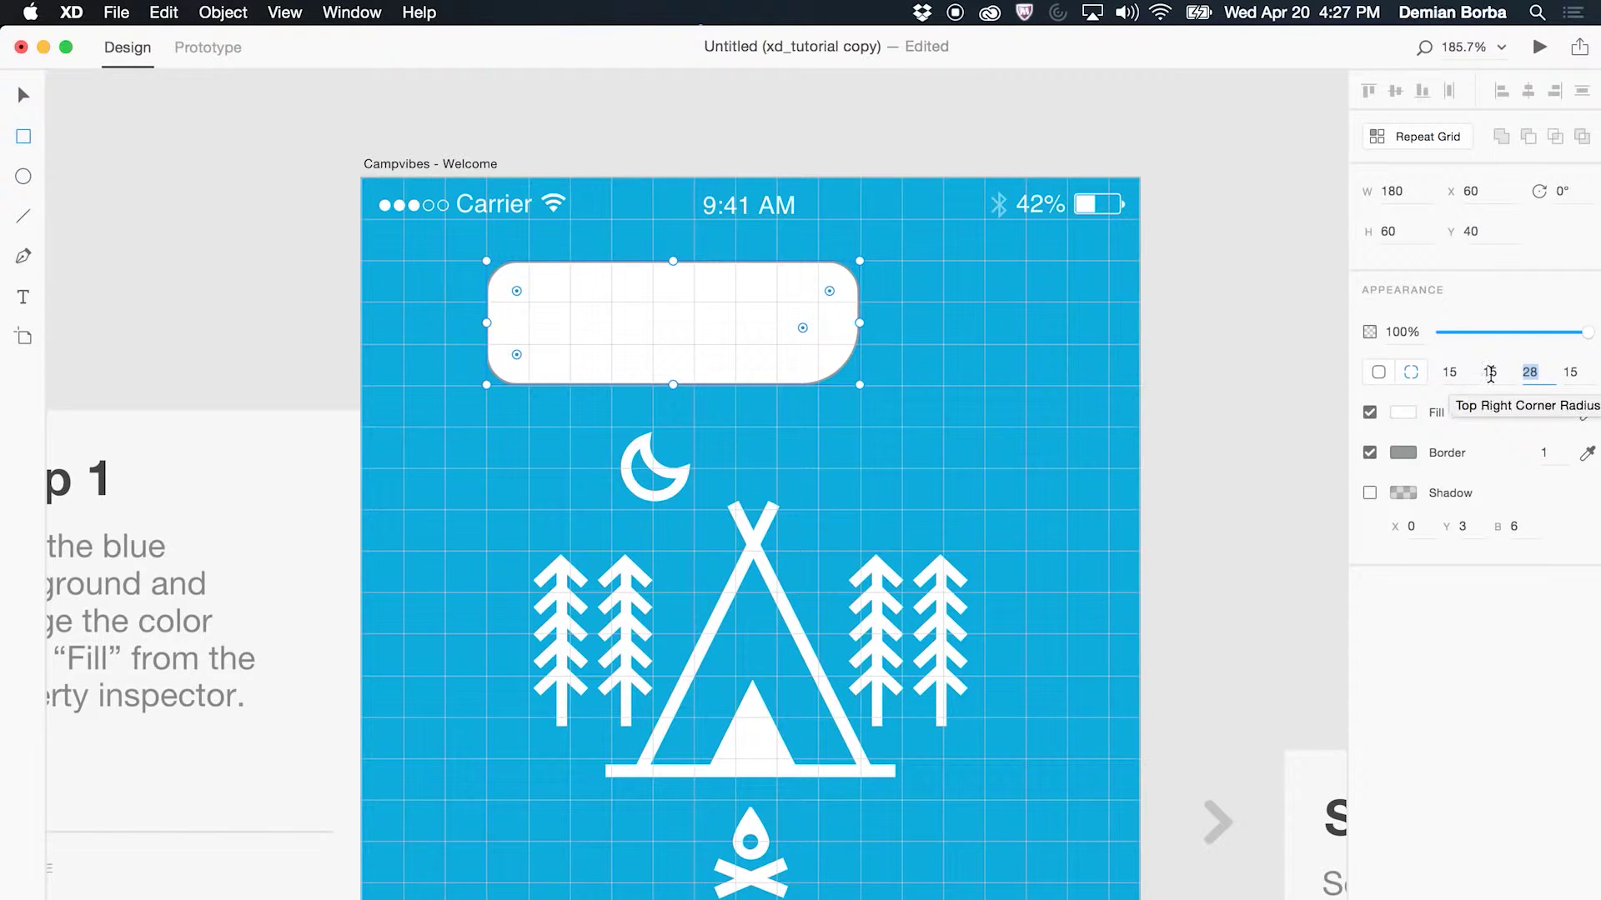
Delete the rounded rectangle and draw a large circle with a smaller circle inside, beside the Featured artboard
{"action": "key", "text": "BackSpace"}
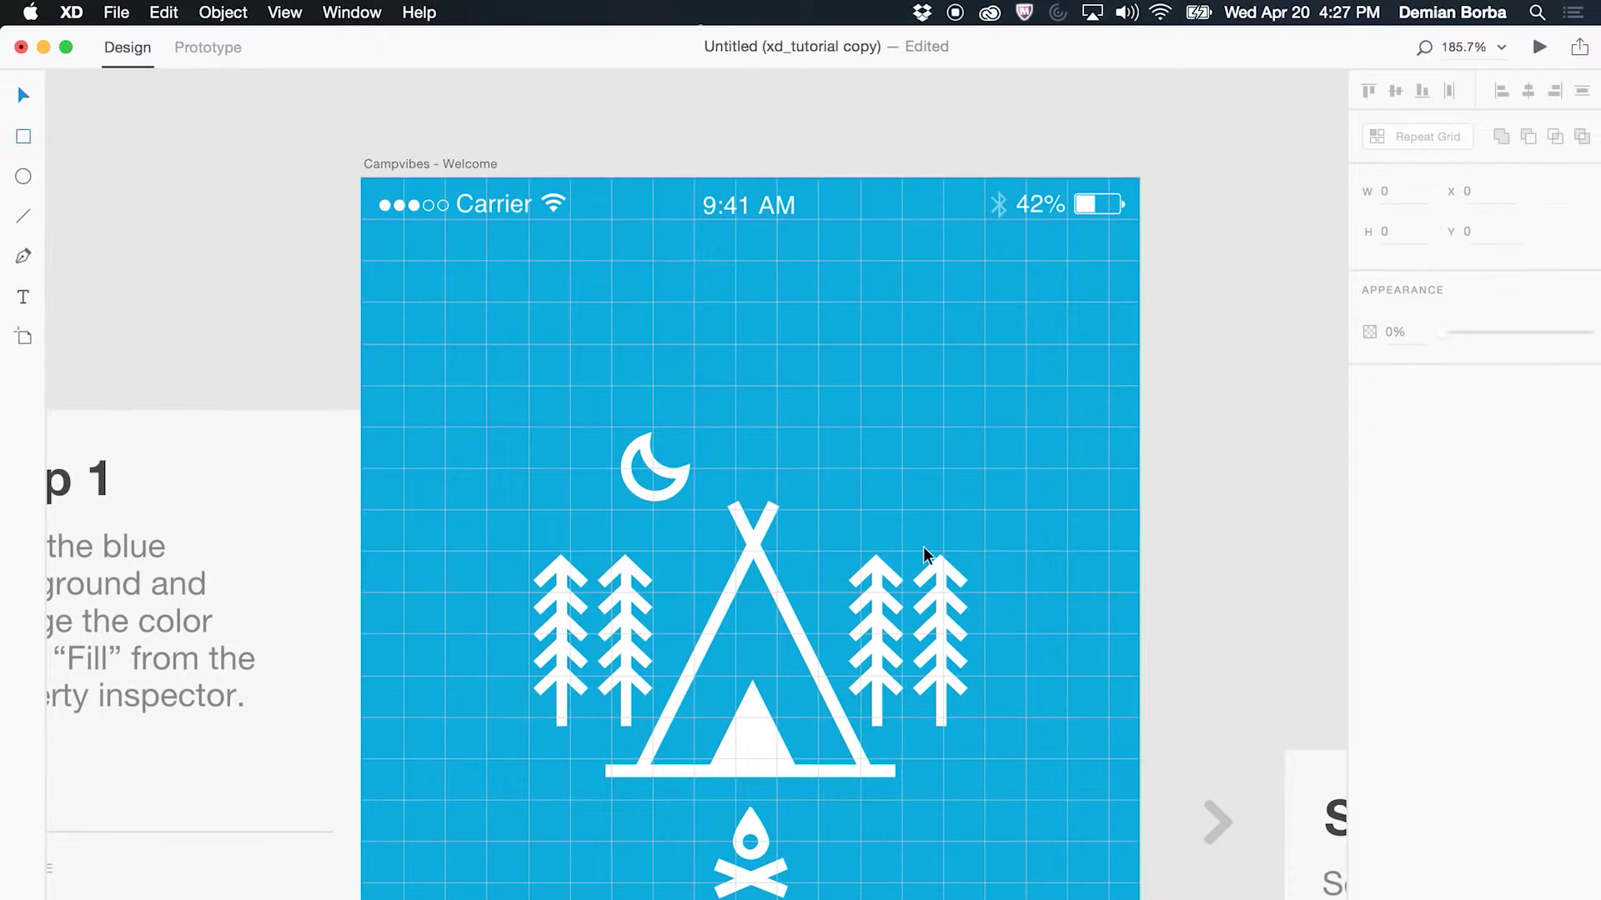
{"action": "scroll", "coordinate": [923, 552], "scroll_direction": "right", "scroll_amount": 3}
{"action": "scroll", "coordinate": [923, 552], "scroll_direction": "down", "scroll_amount": 1}
{"action": "scroll", "coordinate": [924, 552], "scroll_direction": "down", "scroll_amount": 5}
{"action": "scroll", "coordinate": [924, 552], "scroll_direction": "right", "scroll_amount": 10}
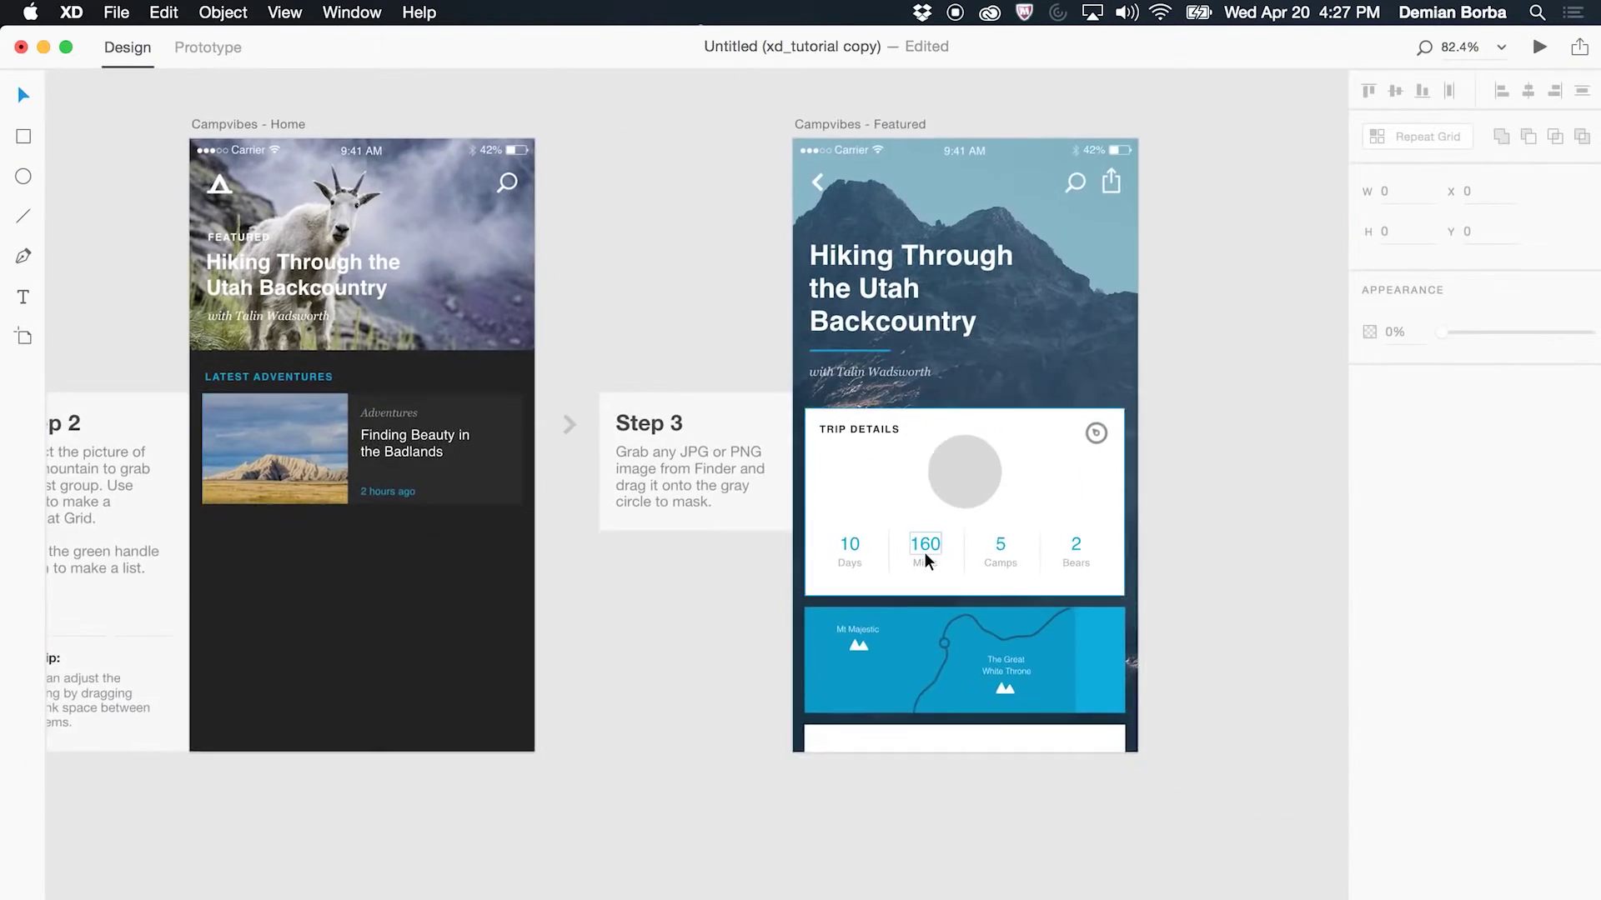
{"action": "scroll", "coordinate": [926, 557], "scroll_direction": "up", "scroll_amount": 5}
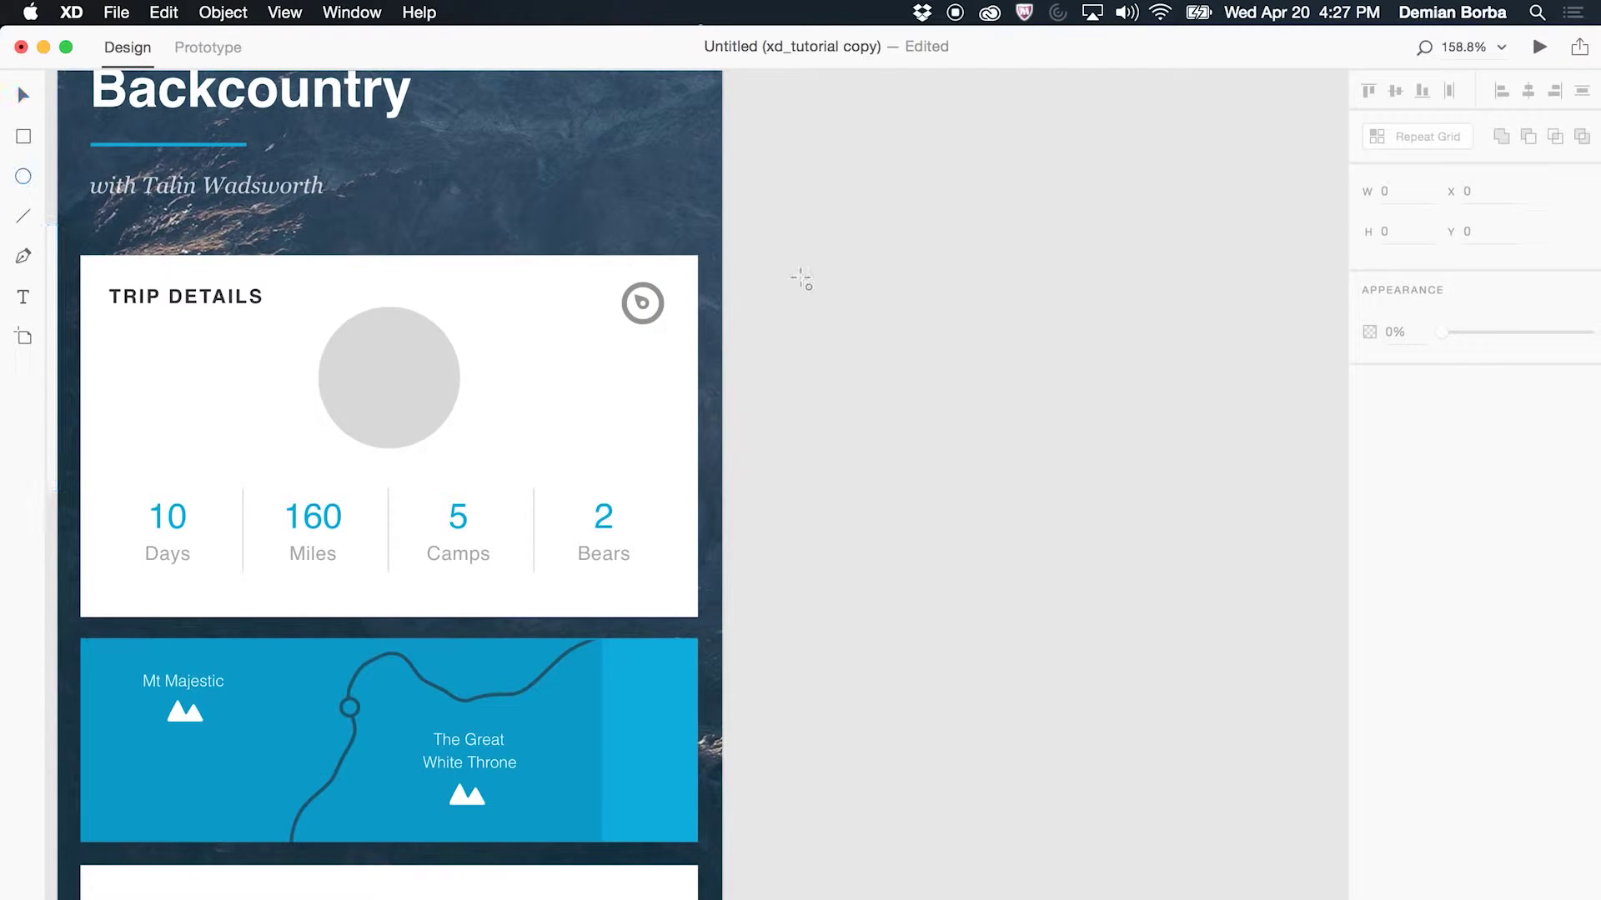
{"action": "left_click_drag", "start_coordinate": [908, 220], "coordinate": [1183, 450]}
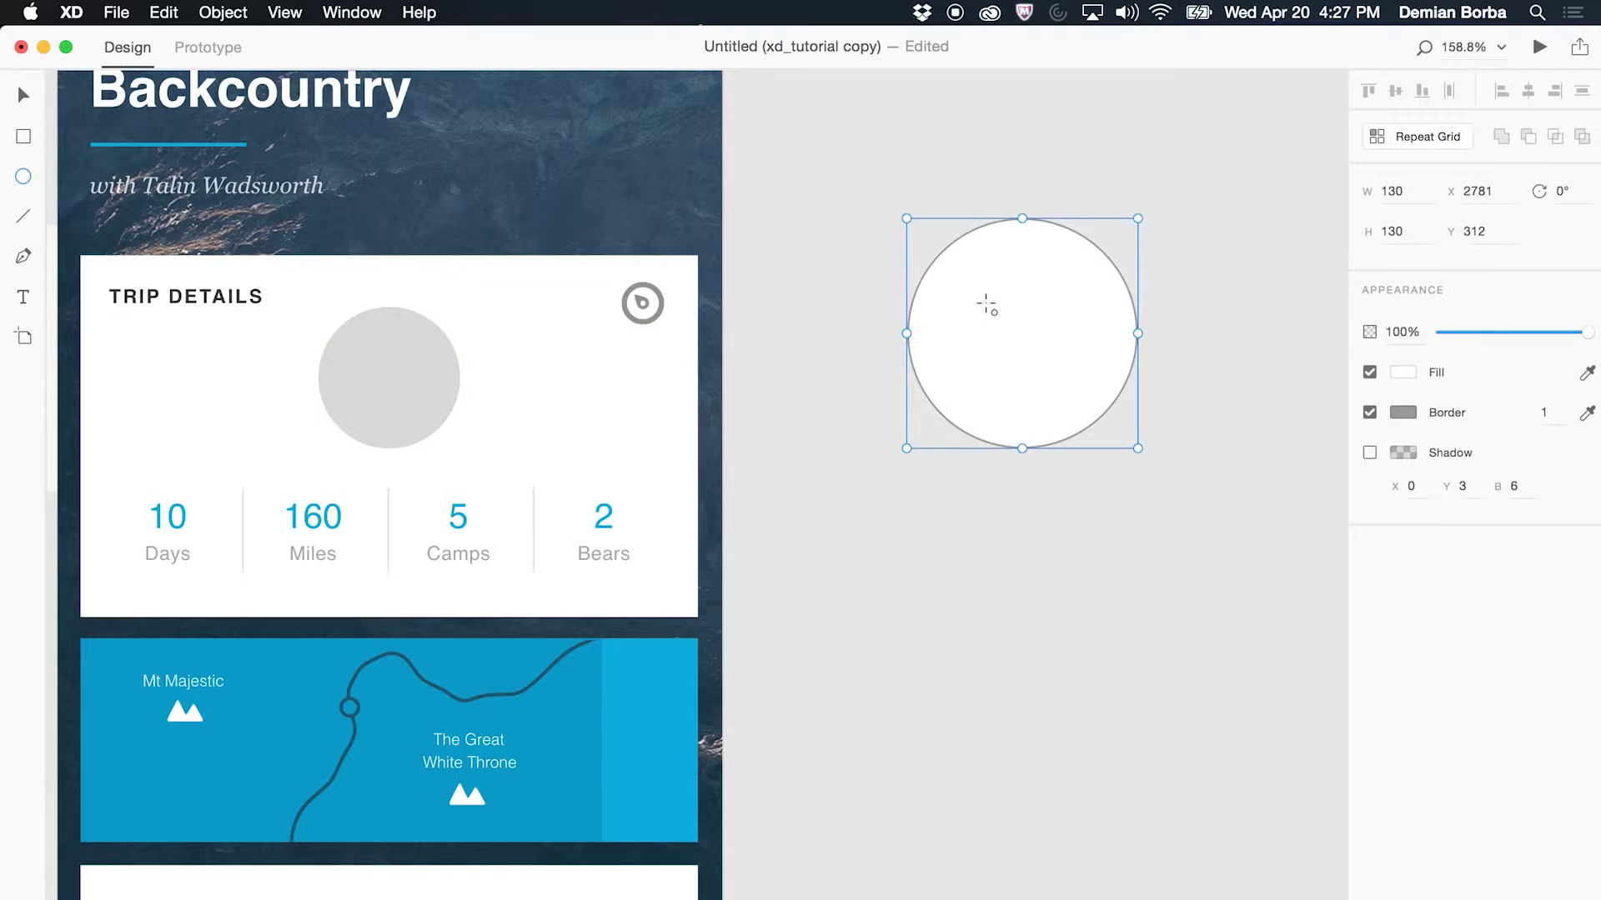
{"action": "left_click_drag", "start_coordinate": [982, 308], "coordinate": [1085, 400]}
Centre the two circles on each other and subtract the inner one to make a ring
{"action": "key", "text": "v"}
{"action": "left_click_drag", "start_coordinate": [1188, 535], "coordinate": [996, 321]}
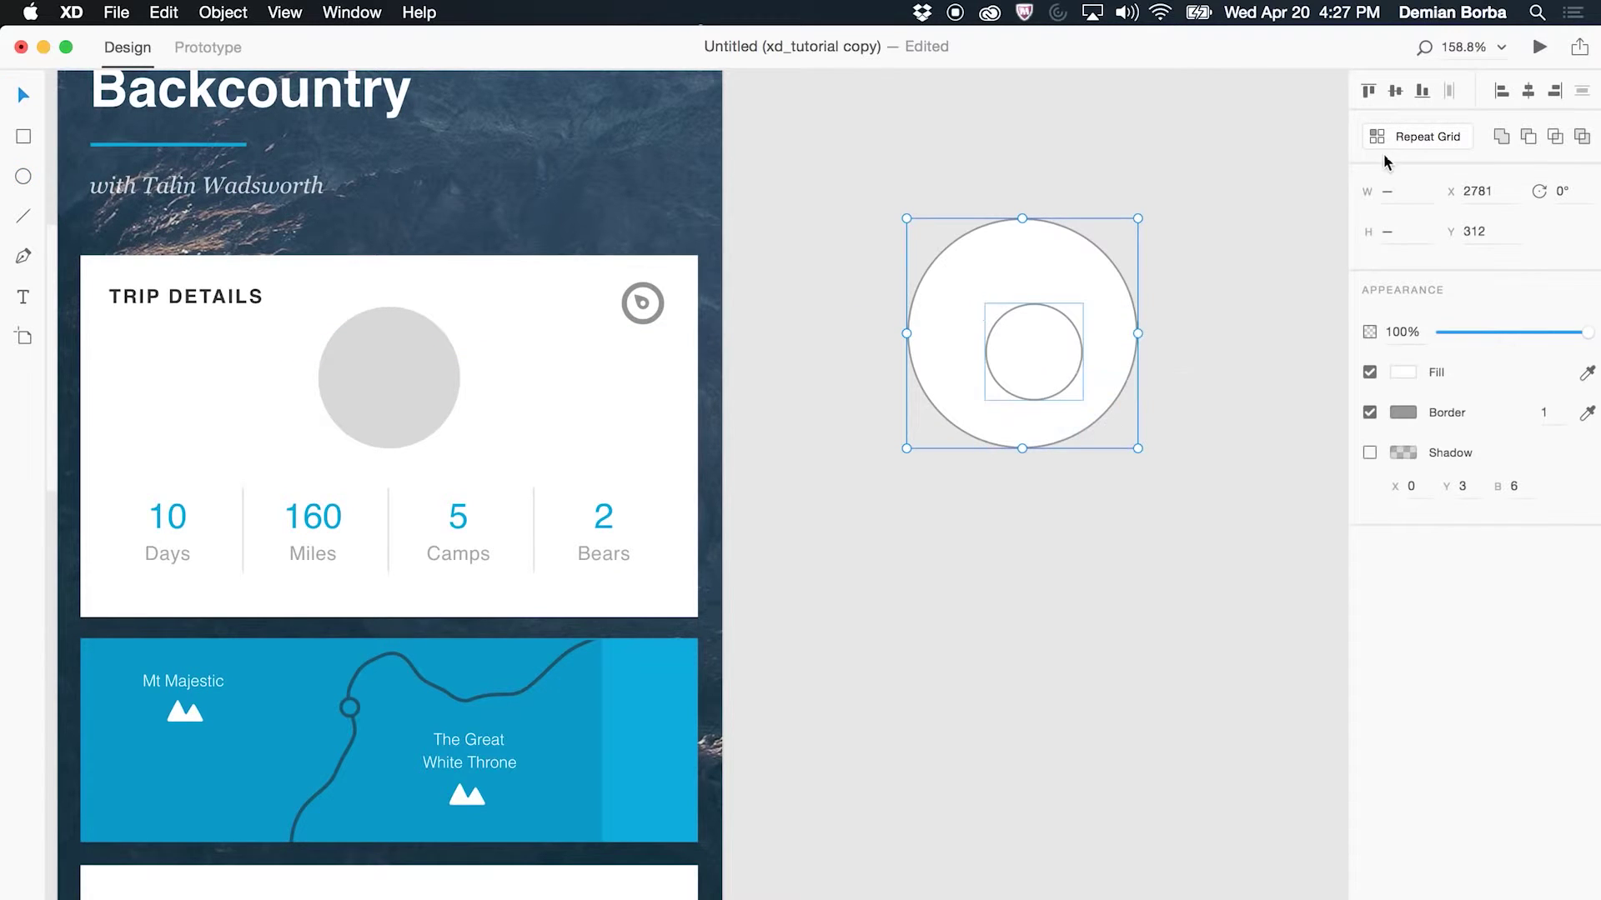
{"action": "left_click", "coordinate": [1394, 90]}
{"action": "left_click", "coordinate": [1527, 92]}
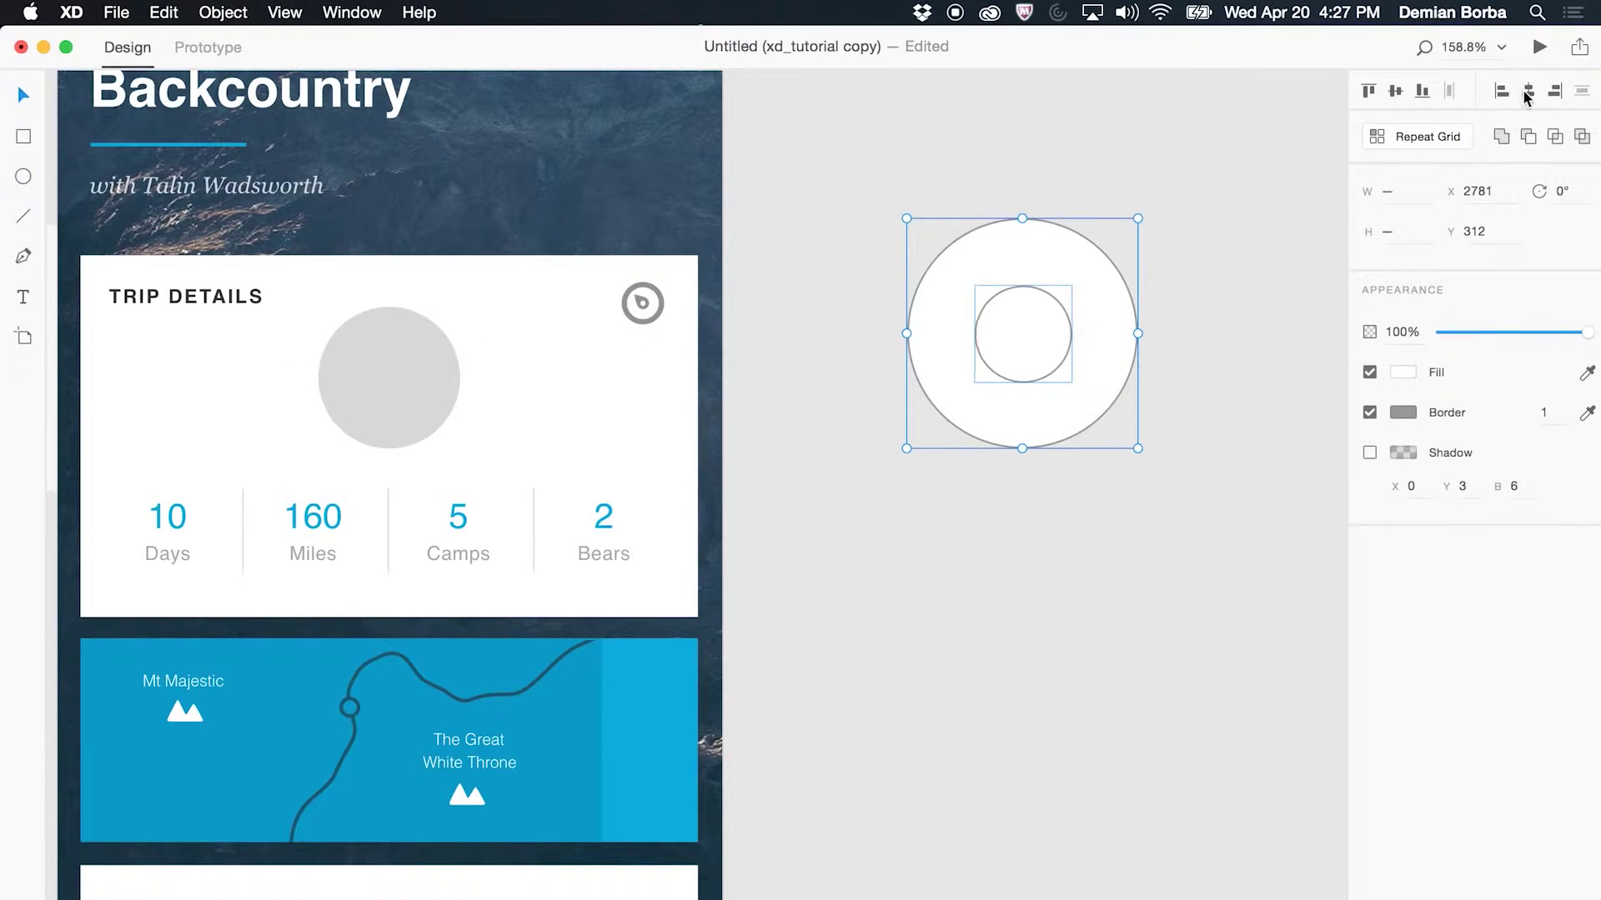
{"action": "left_click", "coordinate": [1529, 137]}
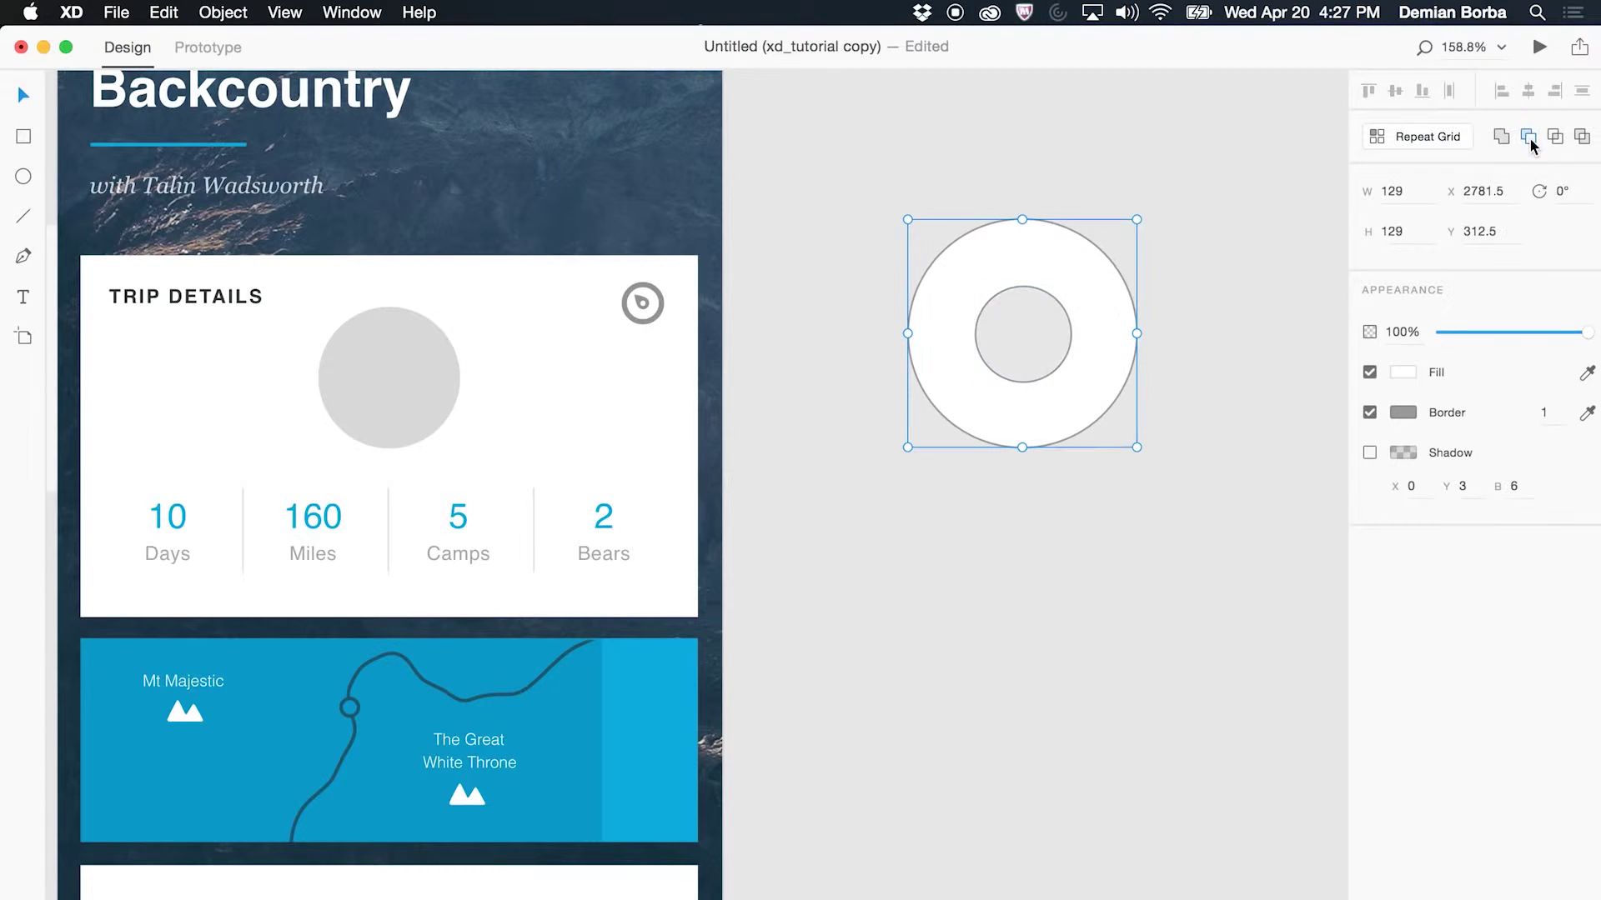
{"action": "double_click", "coordinate": [1048, 392]}
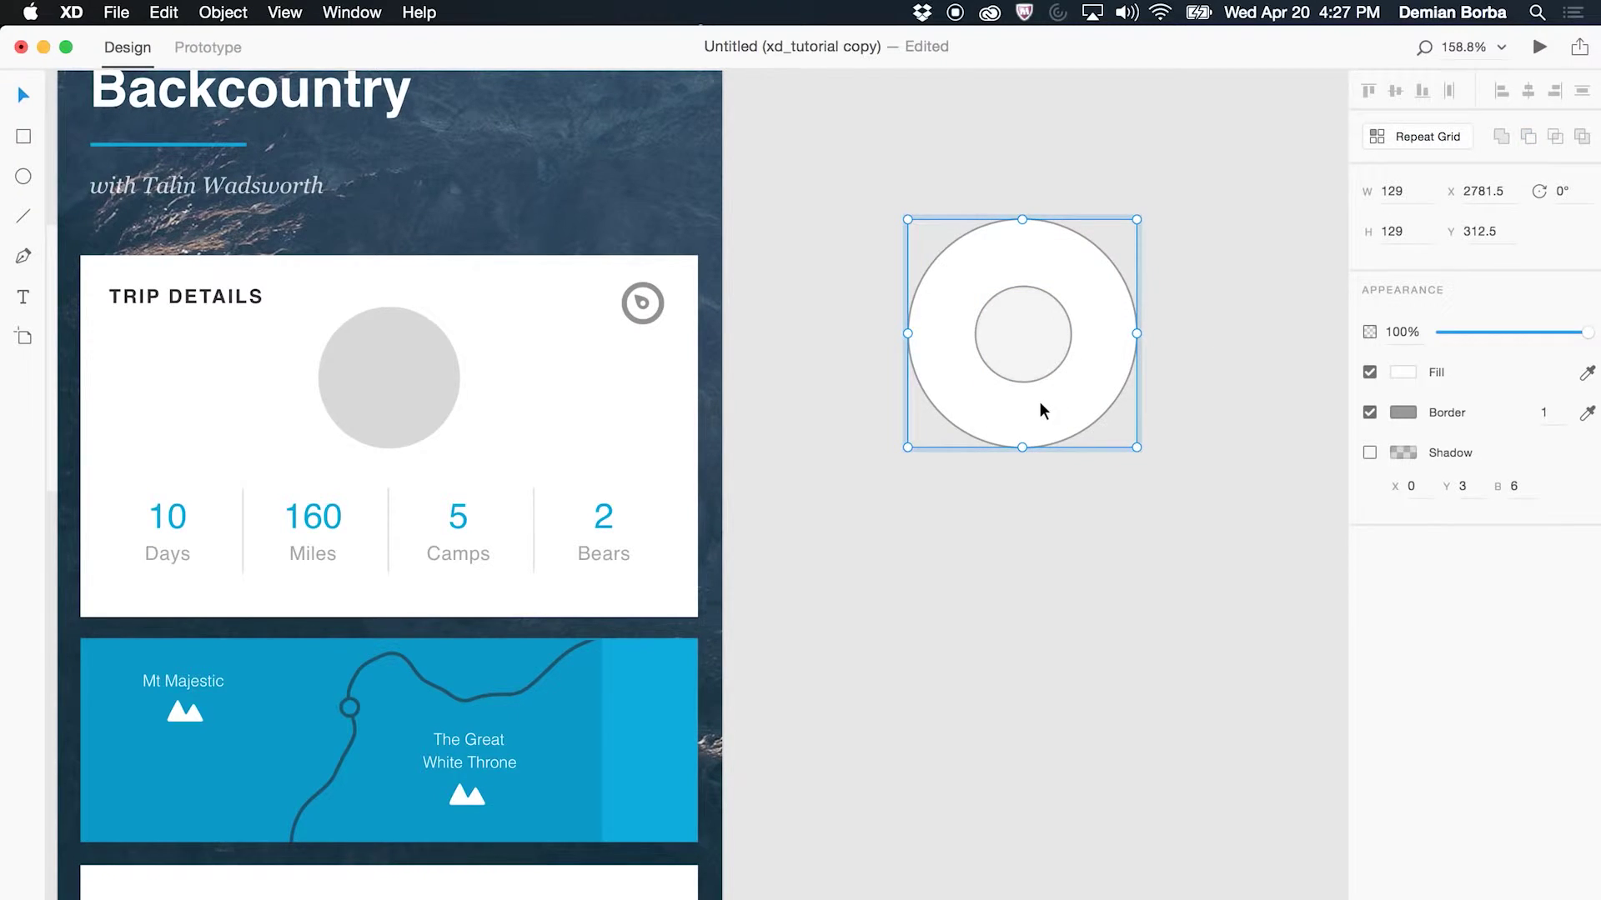
Pull the ring's bottom anchor down into a sharp corner point, forming a map-pin teardrop
{"action": "left_click", "coordinate": [1023, 448]}
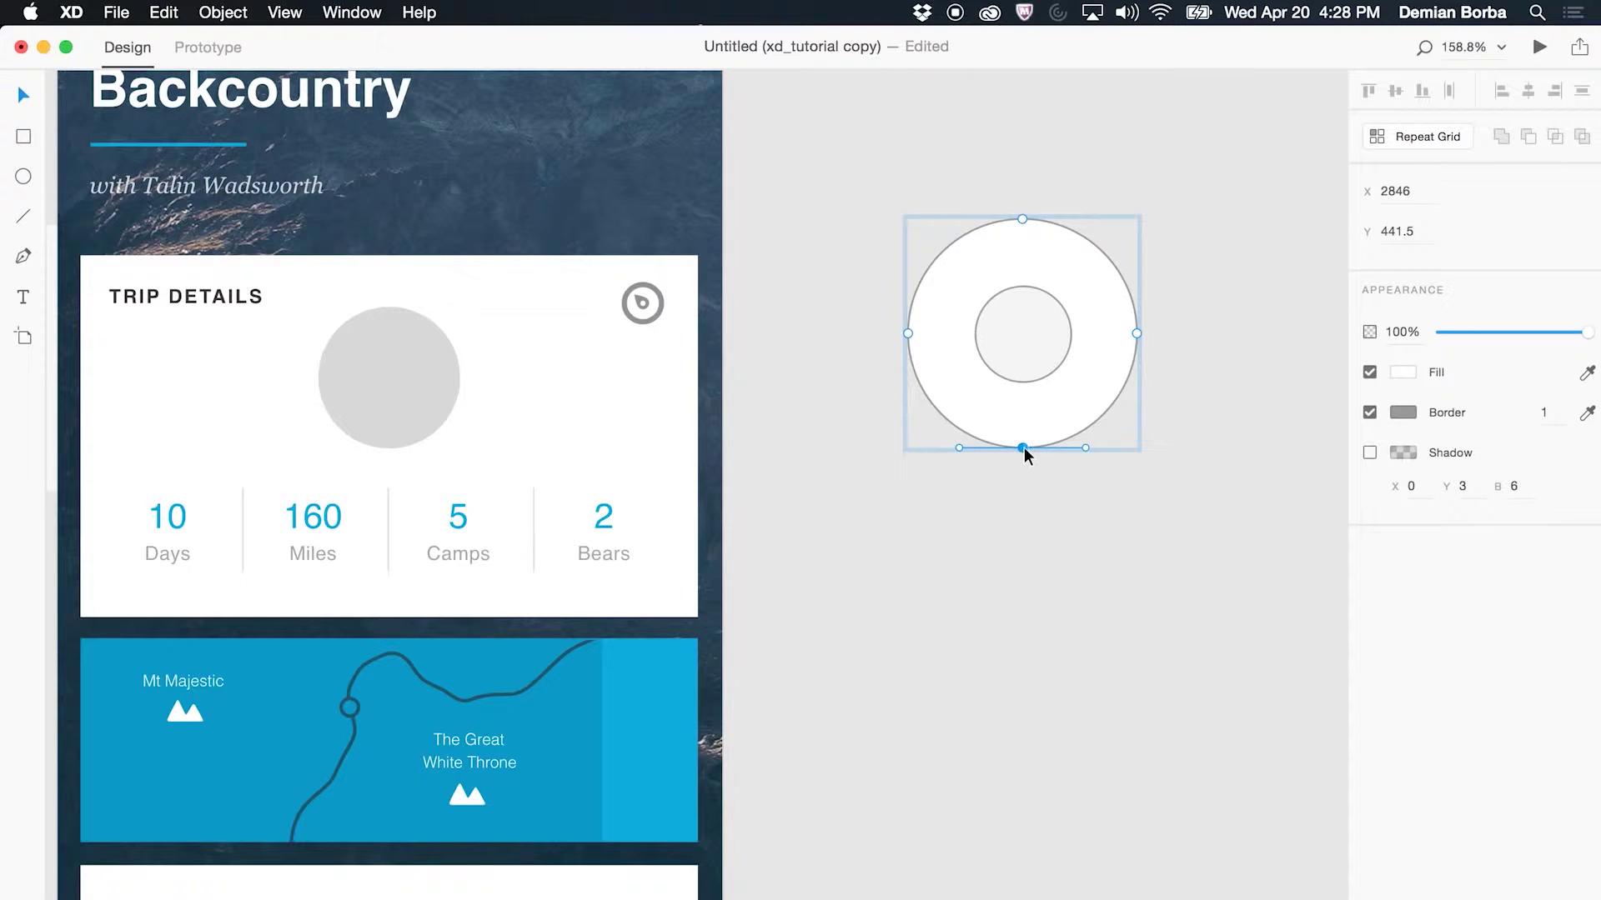
{"action": "left_click_drag", "start_coordinate": [1024, 448], "coordinate": [1023, 570]}
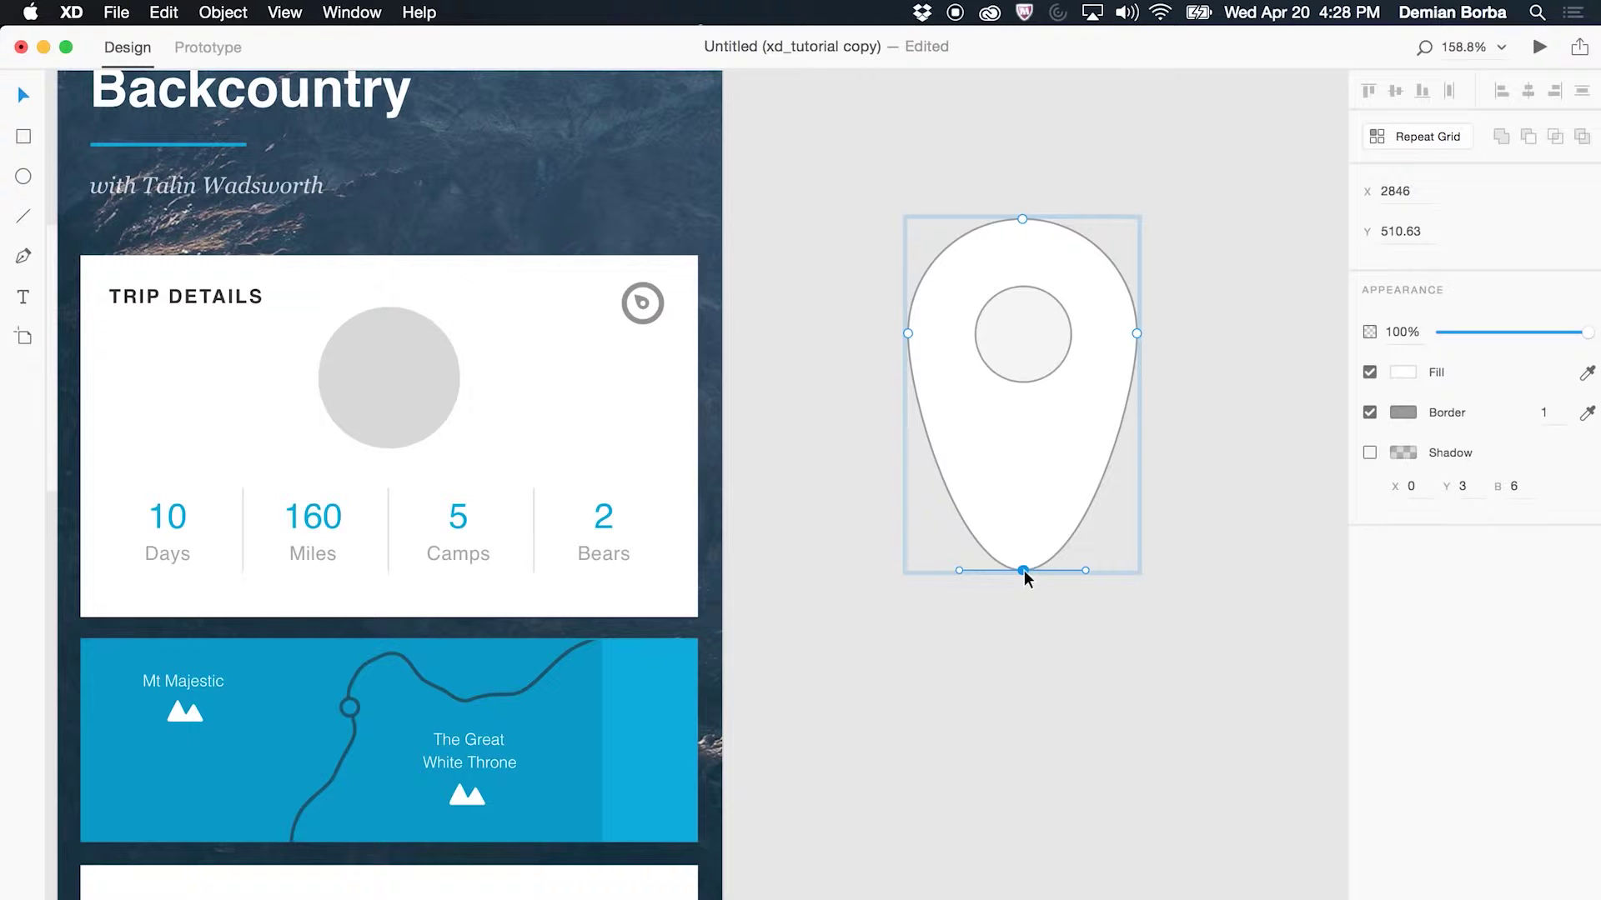
{"action": "double_click", "coordinate": [1023, 570]}
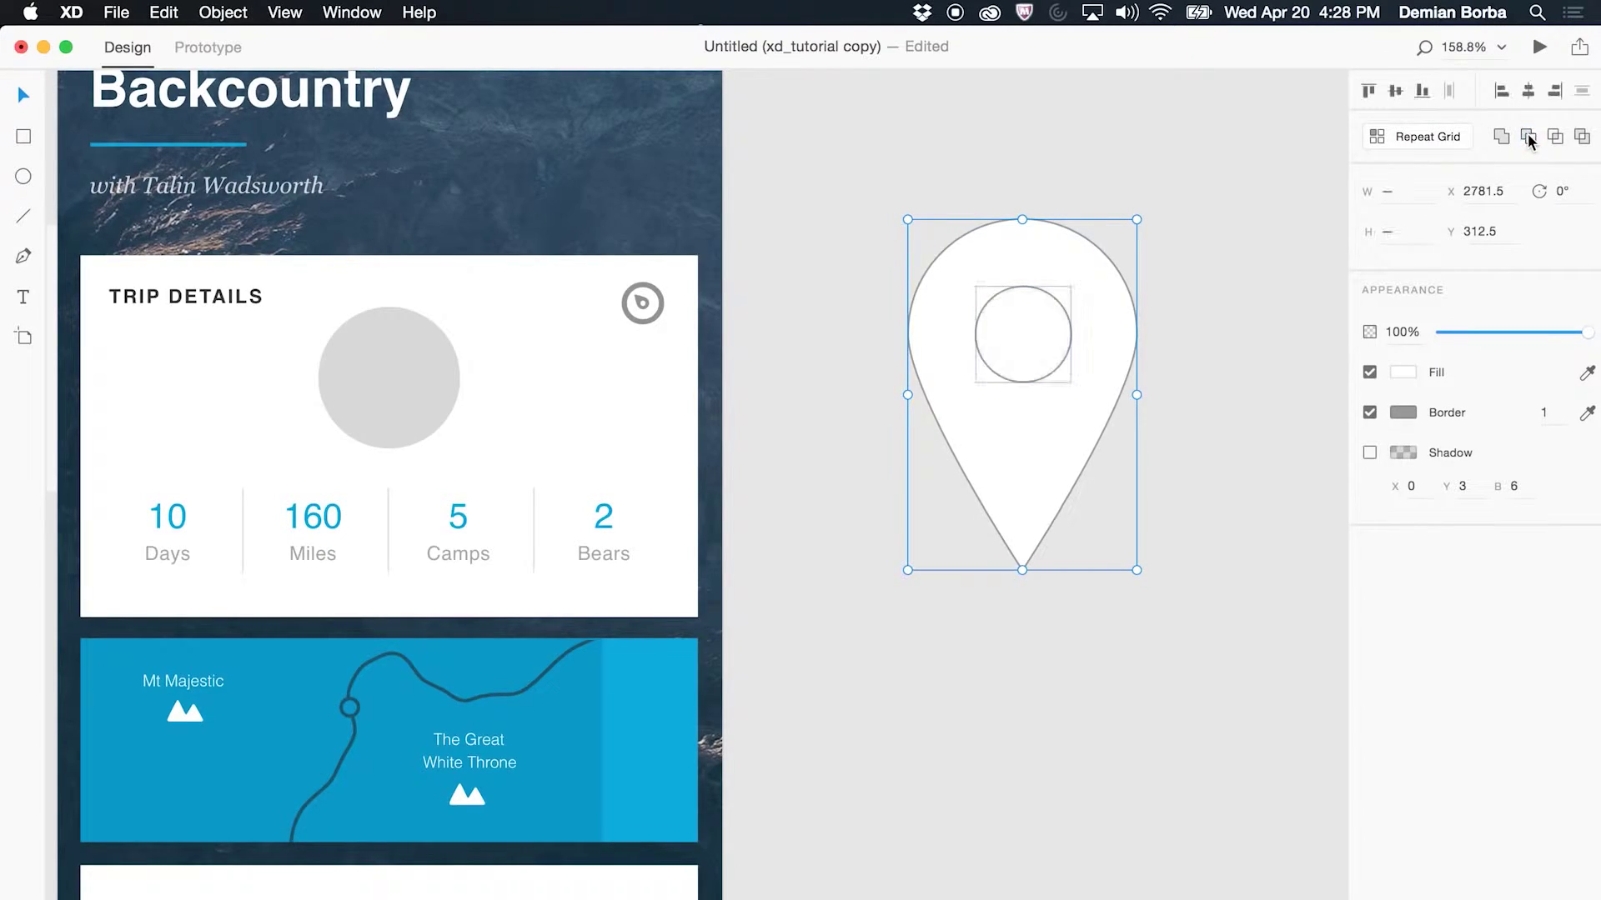
{"action": "left_click", "coordinate": [1528, 138]}
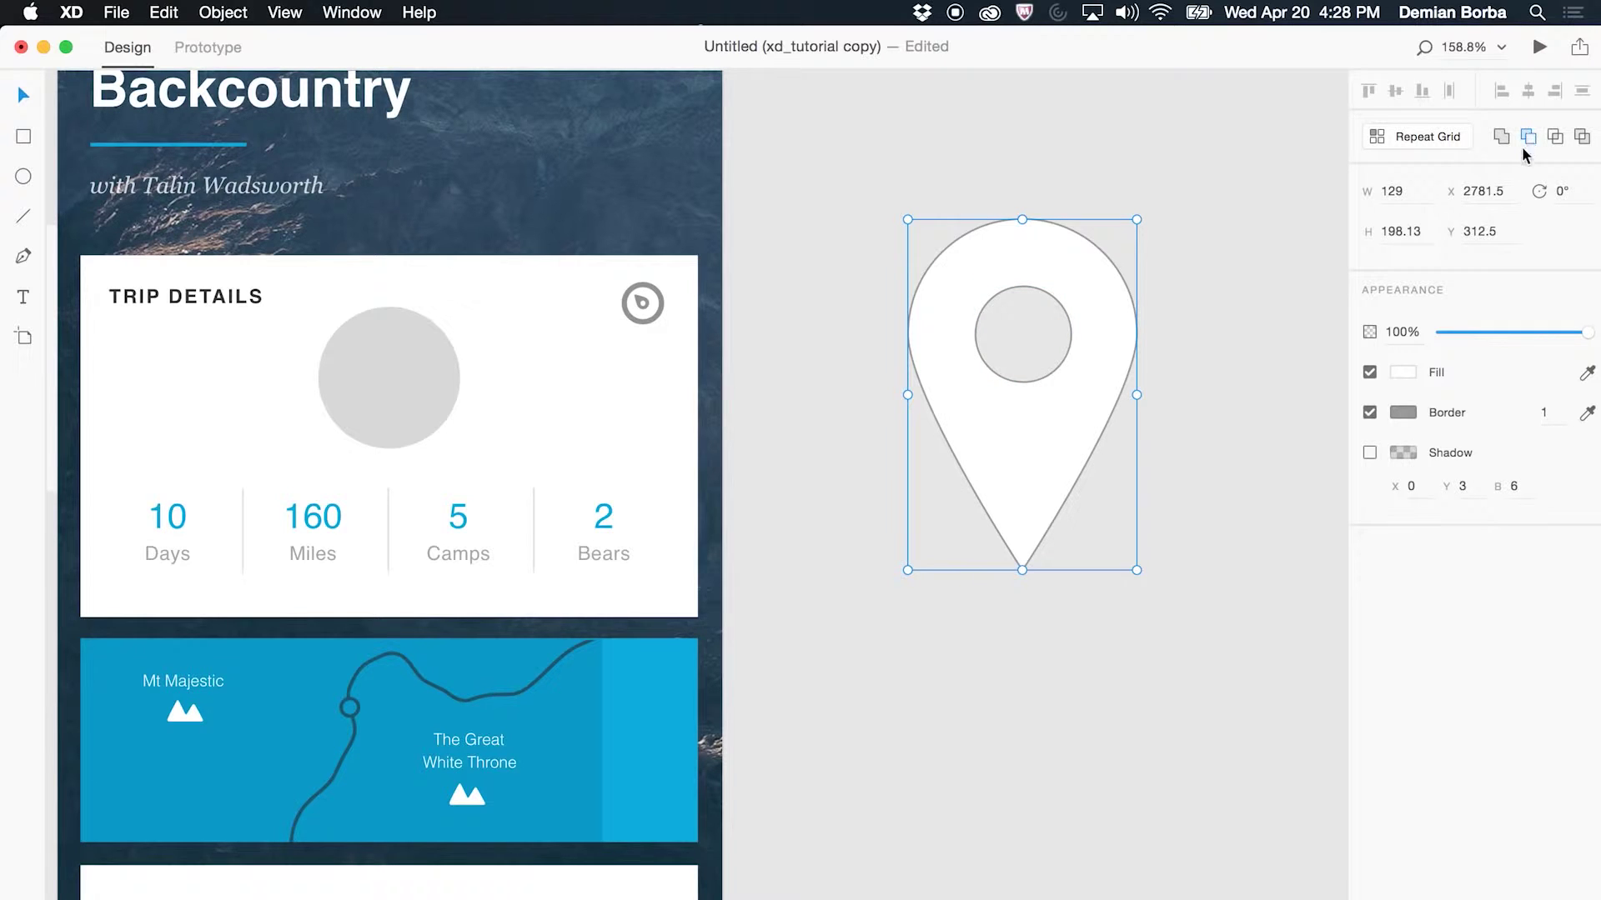
Remove the pin's border, add a drop shadow, and shrink it to 27.07×41.58 on the map
{"action": "left_click", "coordinate": [1370, 412]}
{"action": "left_click", "coordinate": [1369, 452]}
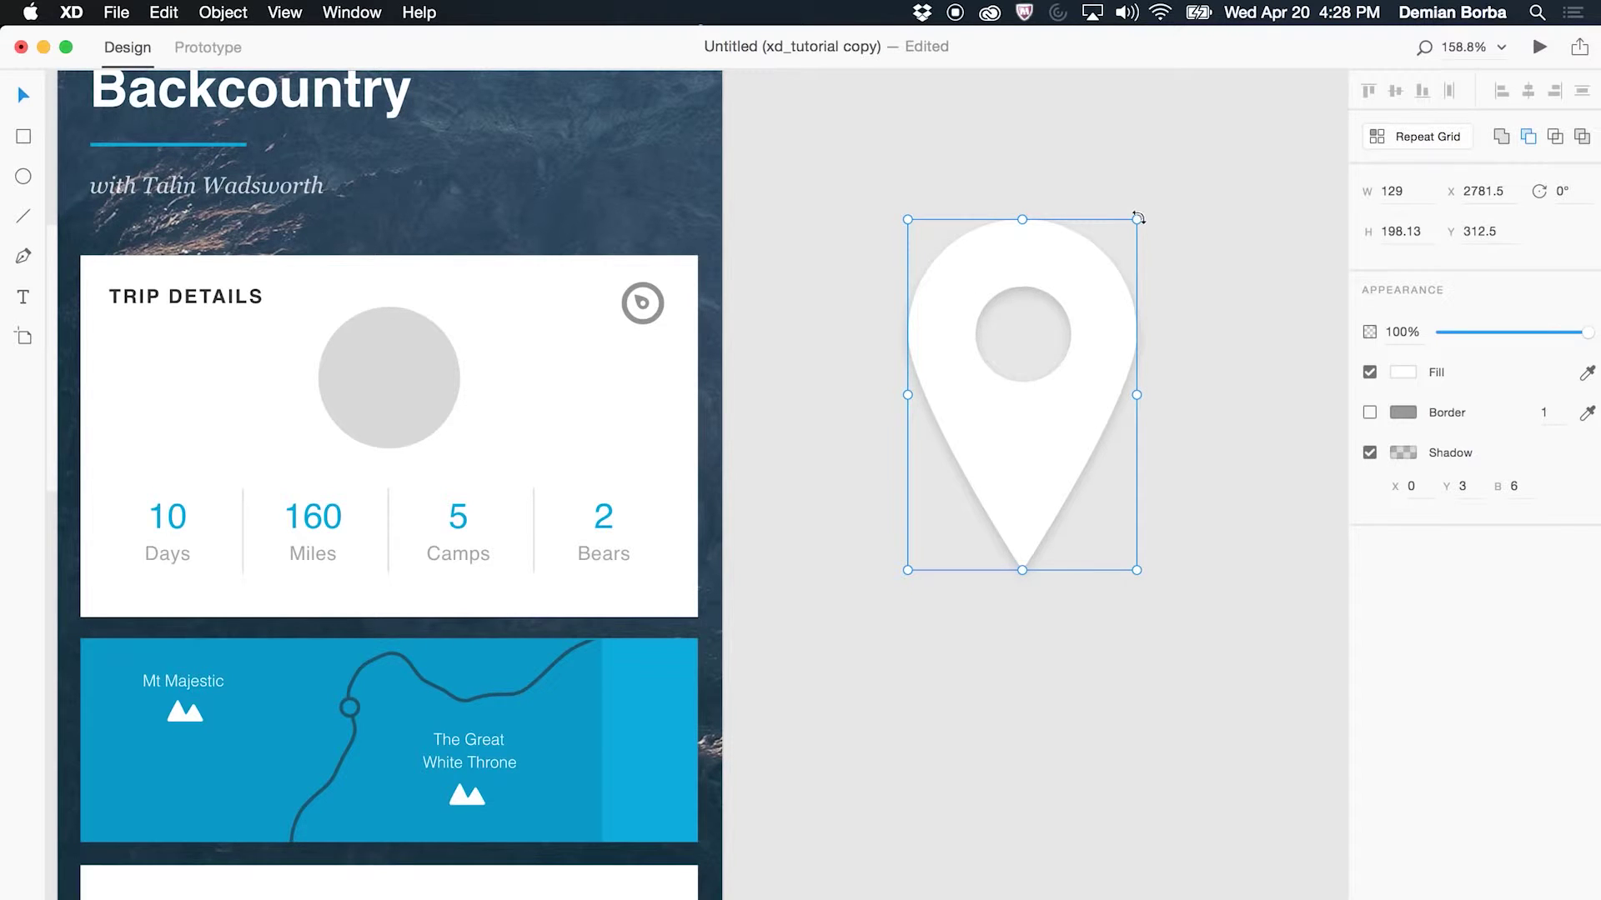
{"action": "left_click_drag", "start_coordinate": [1136, 219], "coordinate": [652, 747]}
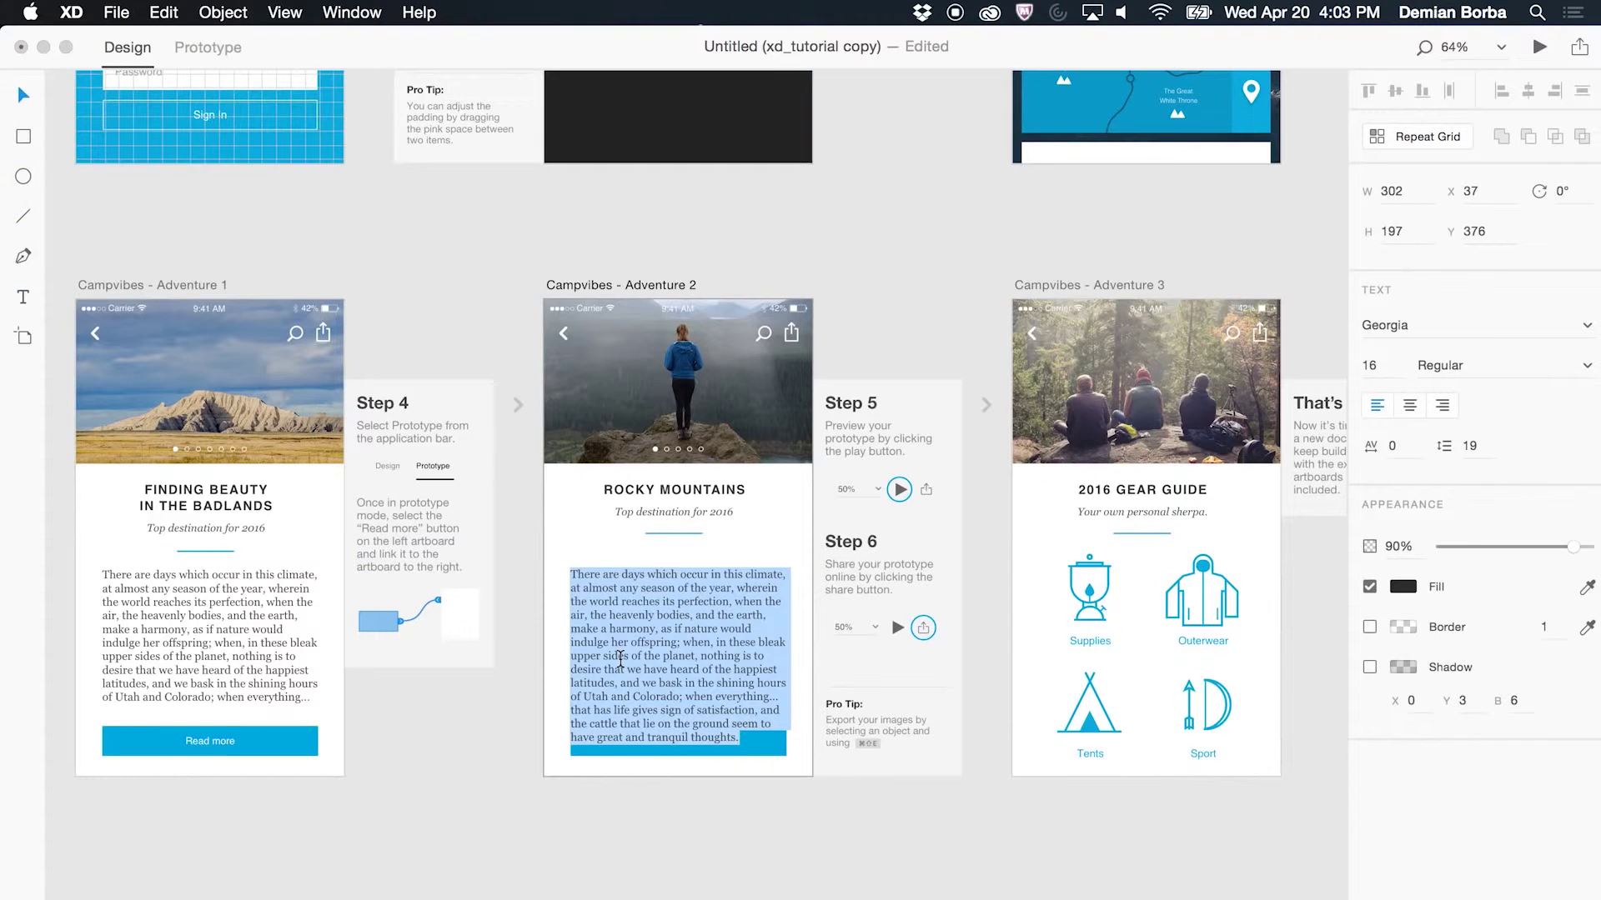
Replace the Rocky Mountains body paragraph with 'Text goes here', then switch to Finder
{"action": "type", "text": "Text goes"}
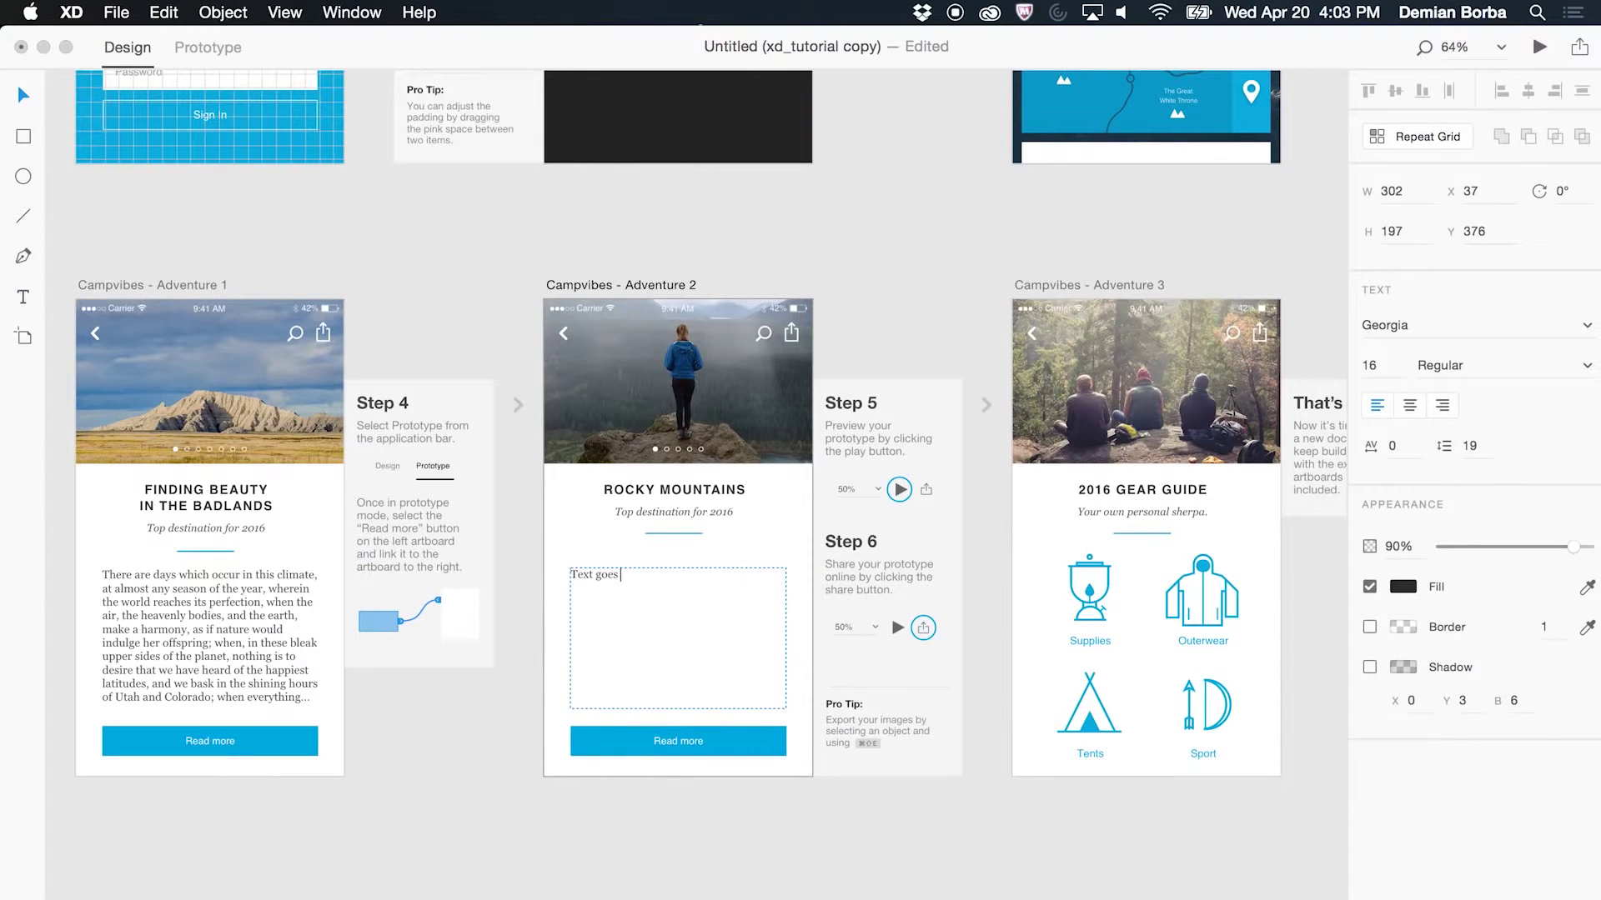
{"action": "type", "text": " here"}
{"action": "key", "text": "Escape"}
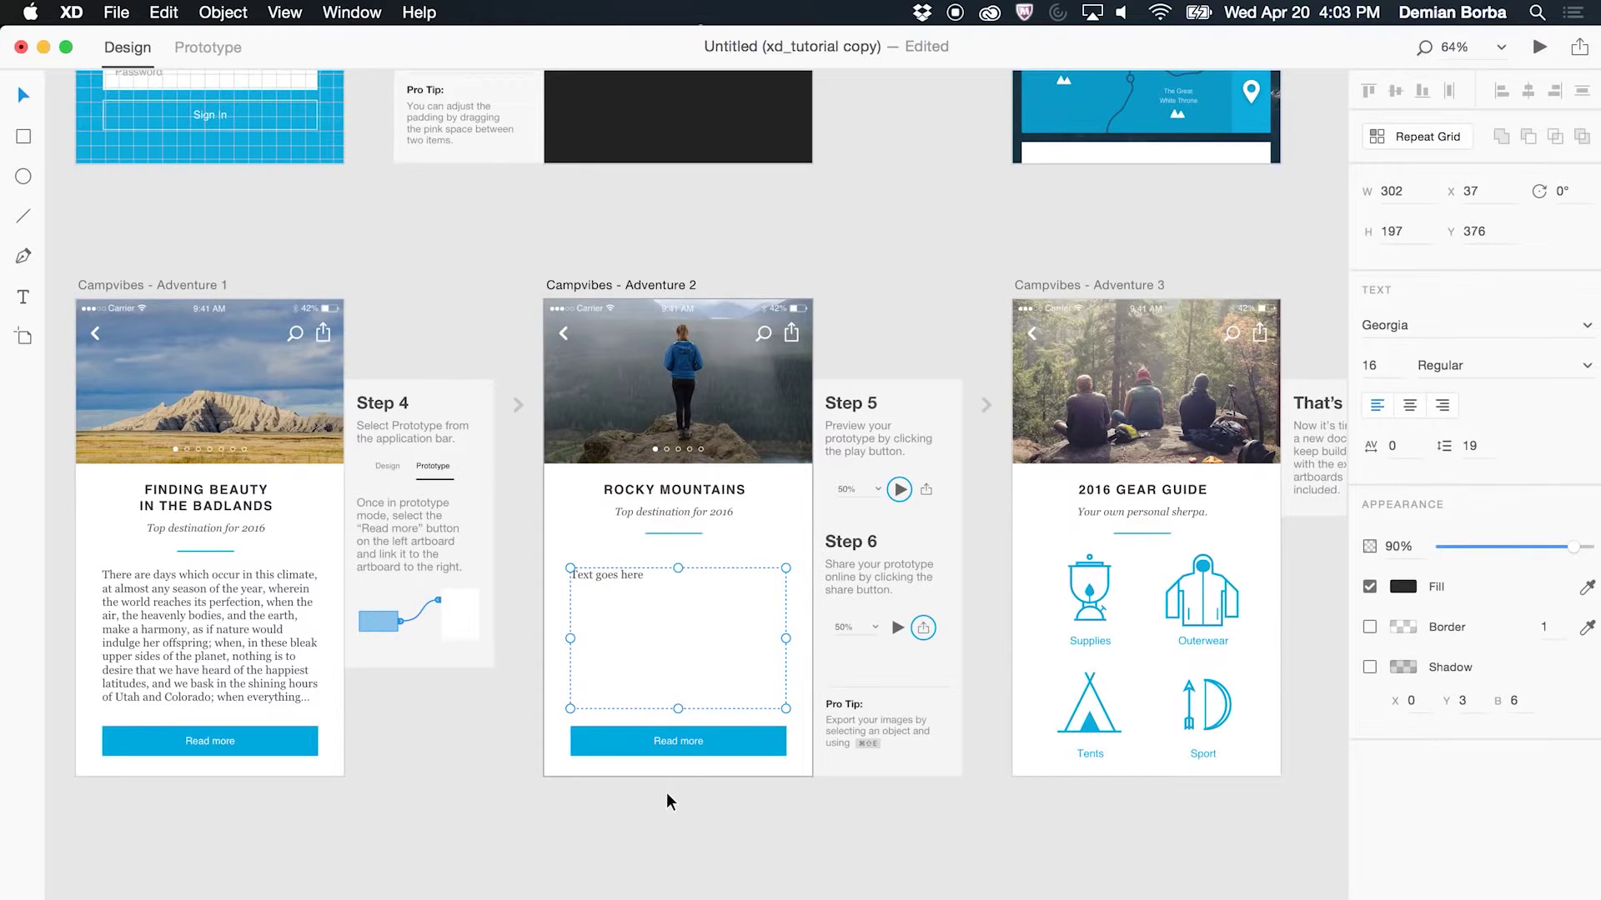
{"action": "key", "text": "super+Tab"}
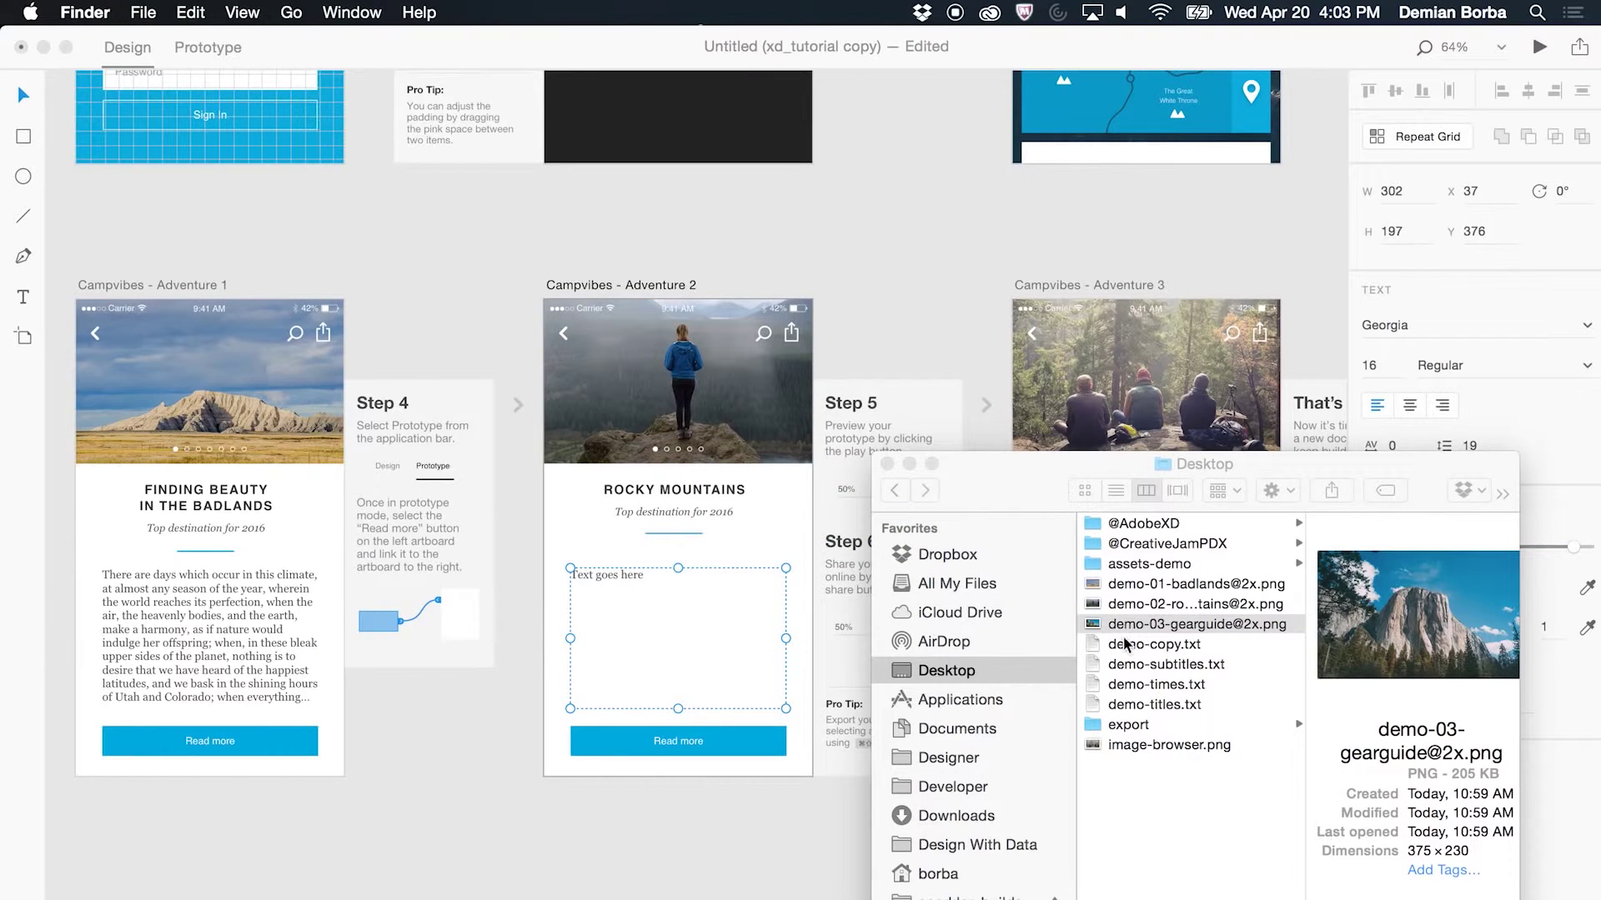
Preview demo-copy.txt and drop its park description into the Rocky Mountains paragraph
{"action": "left_click", "coordinate": [1106, 648]}
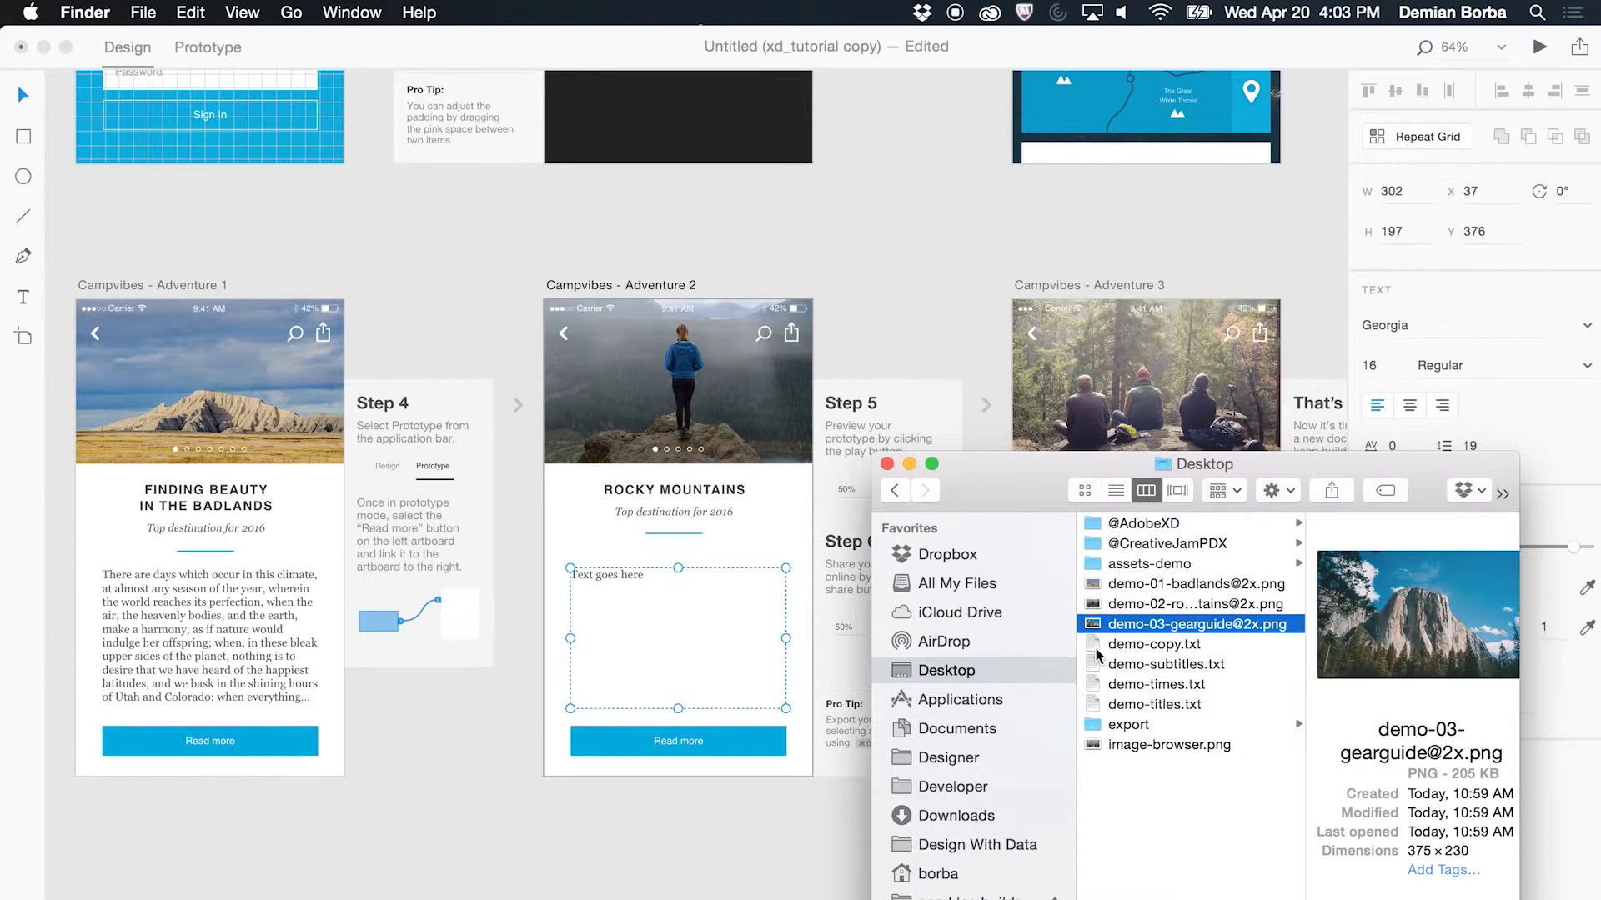
{"action": "key", "text": "space"}
{"action": "key", "text": "space"}
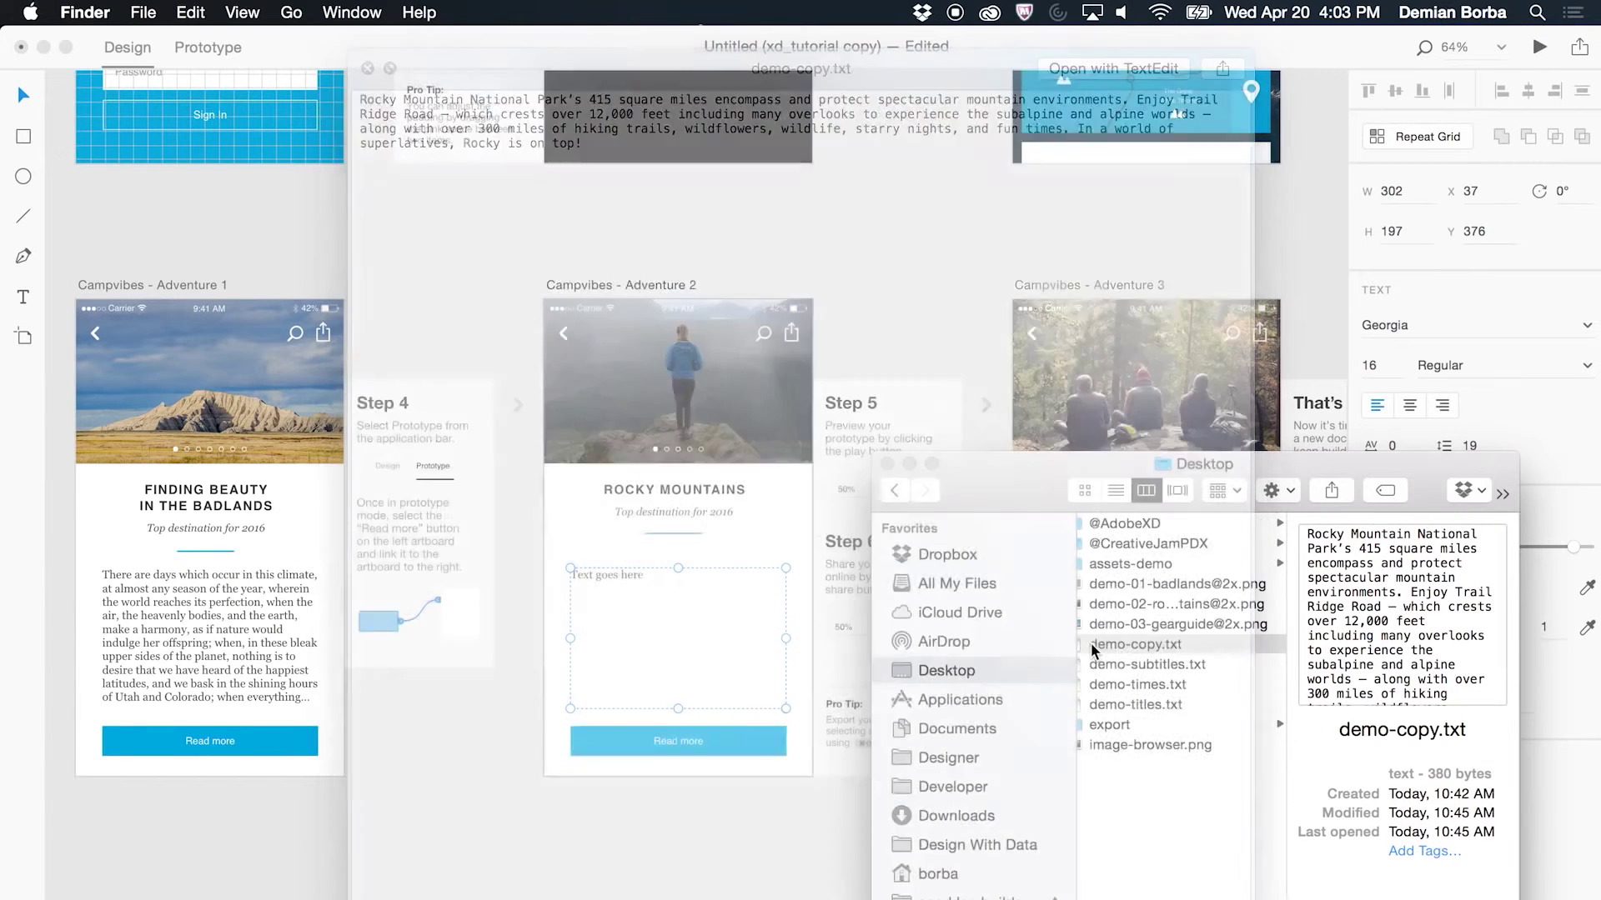
{"action": "left_click_drag", "start_coordinate": [1090, 645], "coordinate": [695, 631]}
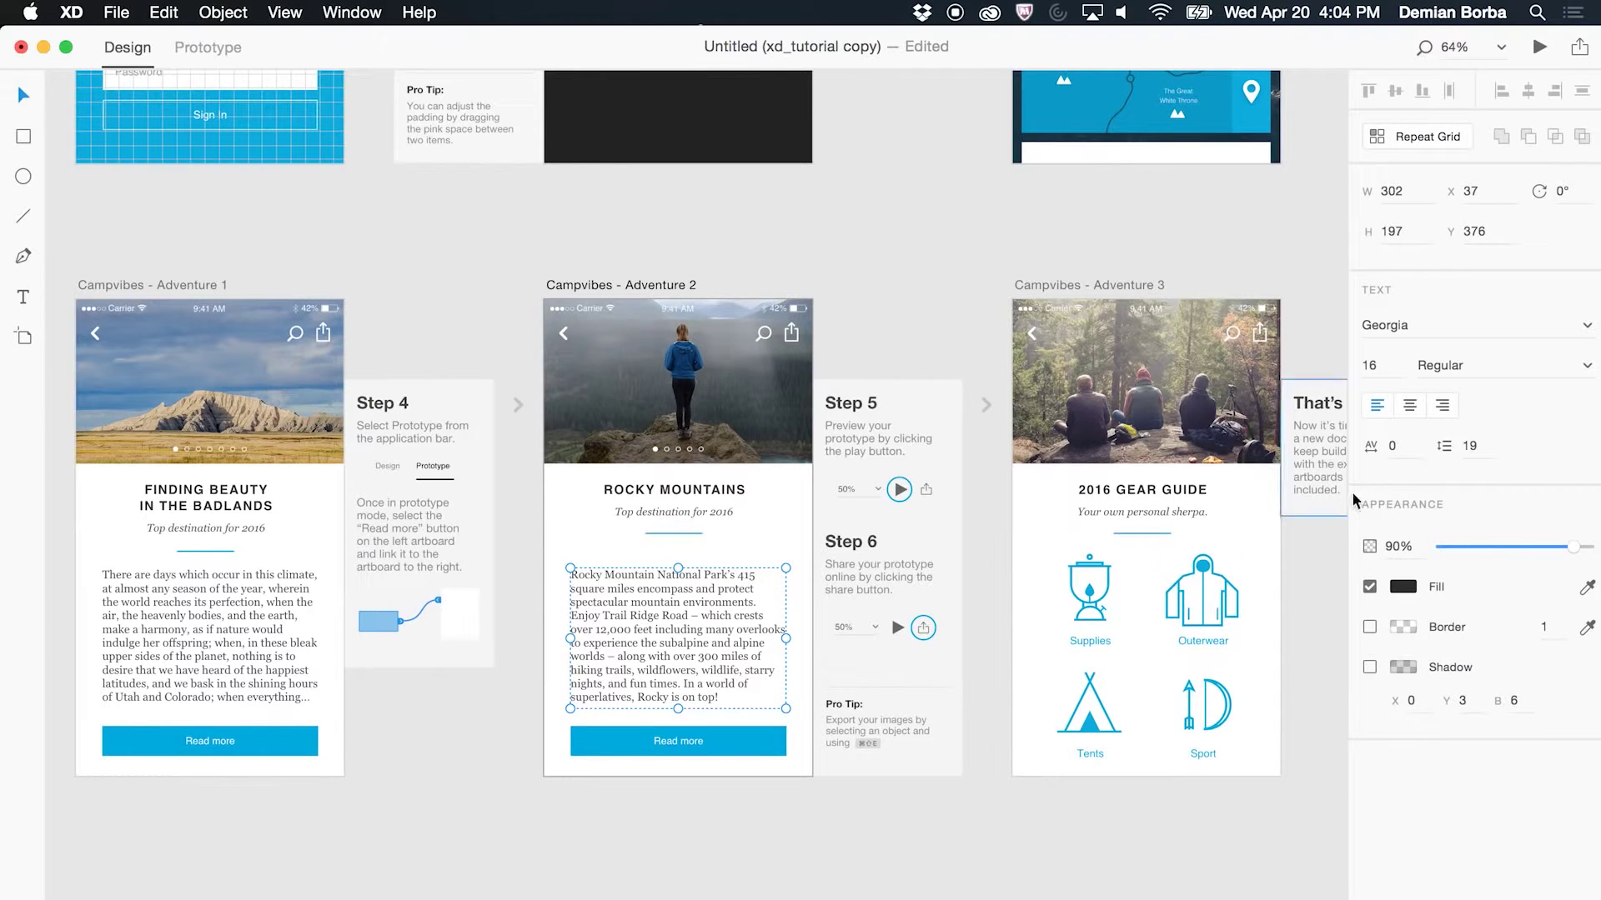
Set the Rocky Mountains paragraph's line spacing to 18, leaving character spacing at 0
{"action": "left_click", "coordinate": [1392, 445]}
{"action": "key", "text": "Up"}
{"action": "key", "text": "Up"}
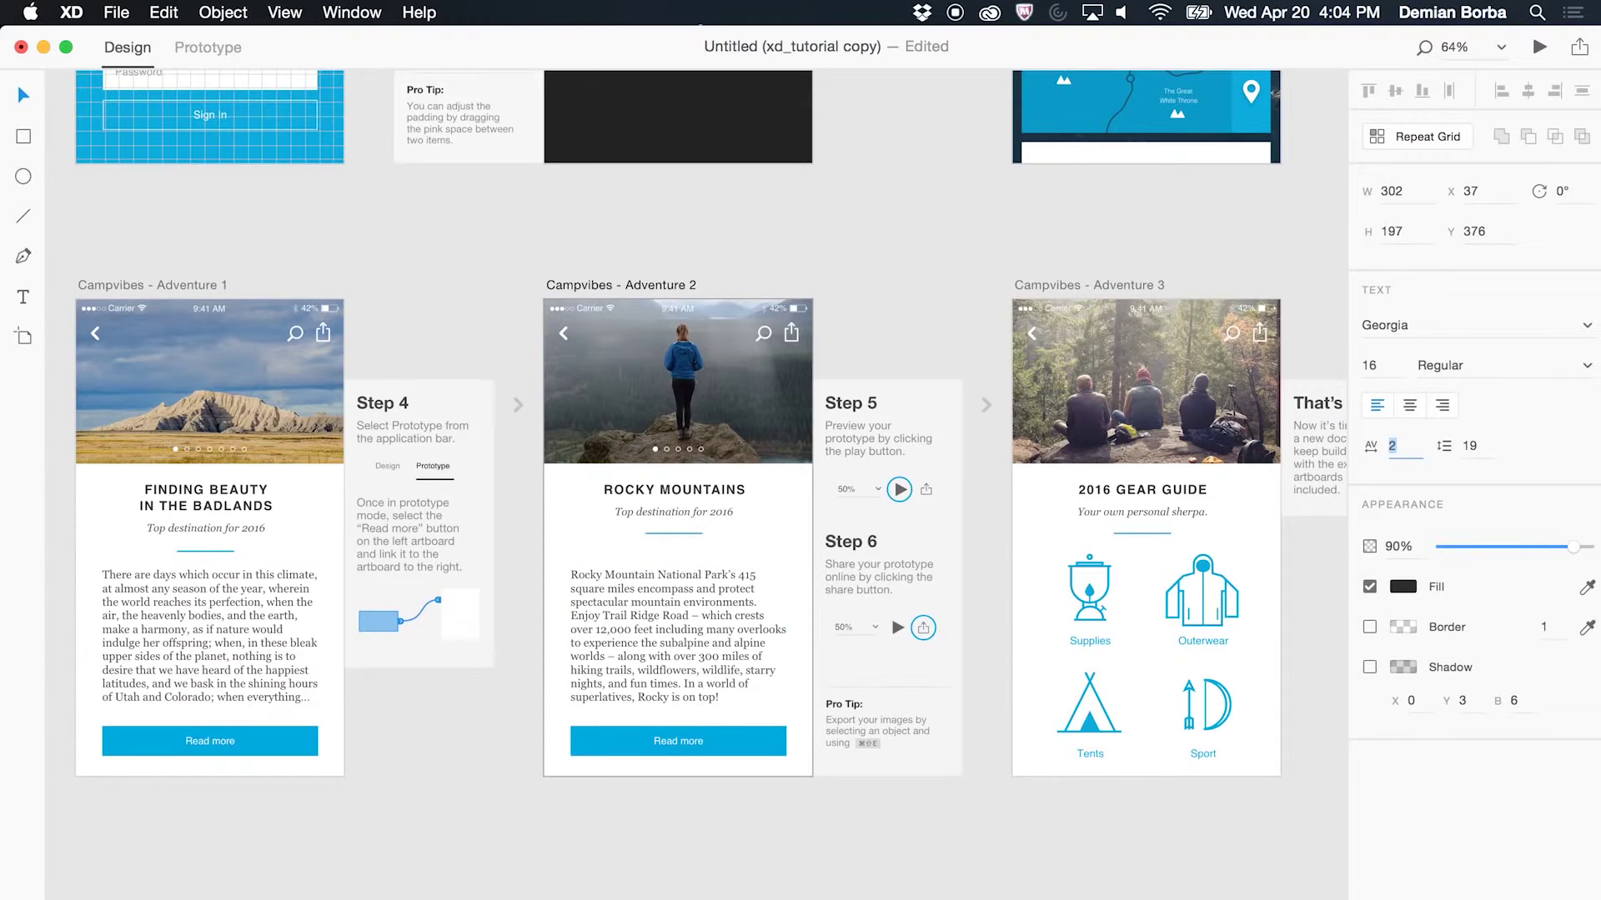
{"action": "left_click", "coordinate": [1481, 445]}
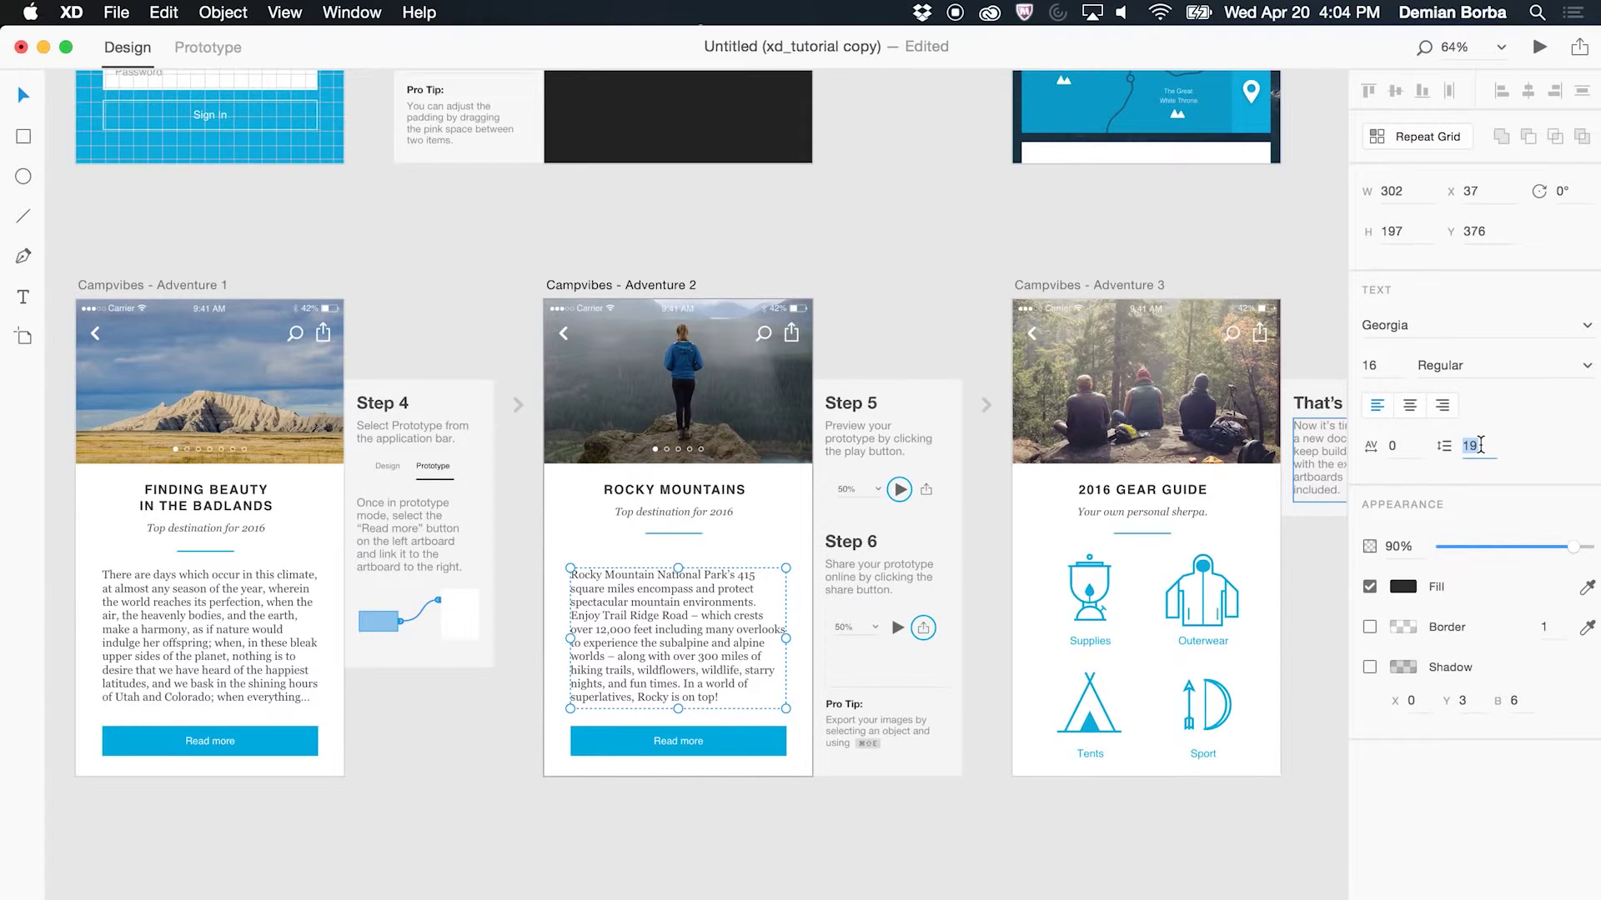
{"action": "key", "text": "Up"}
{"action": "key", "text": "Up"}
{"action": "key", "text": "Up"}
{"action": "key", "text": "Up"}
{"action": "key", "text": "Up"}
{"action": "key", "text": "Up"}
{"action": "key", "text": "Up"}
{"action": "key", "text": "Up"}
{"action": "key", "text": "Up"}
{"action": "key", "text": "Up"}
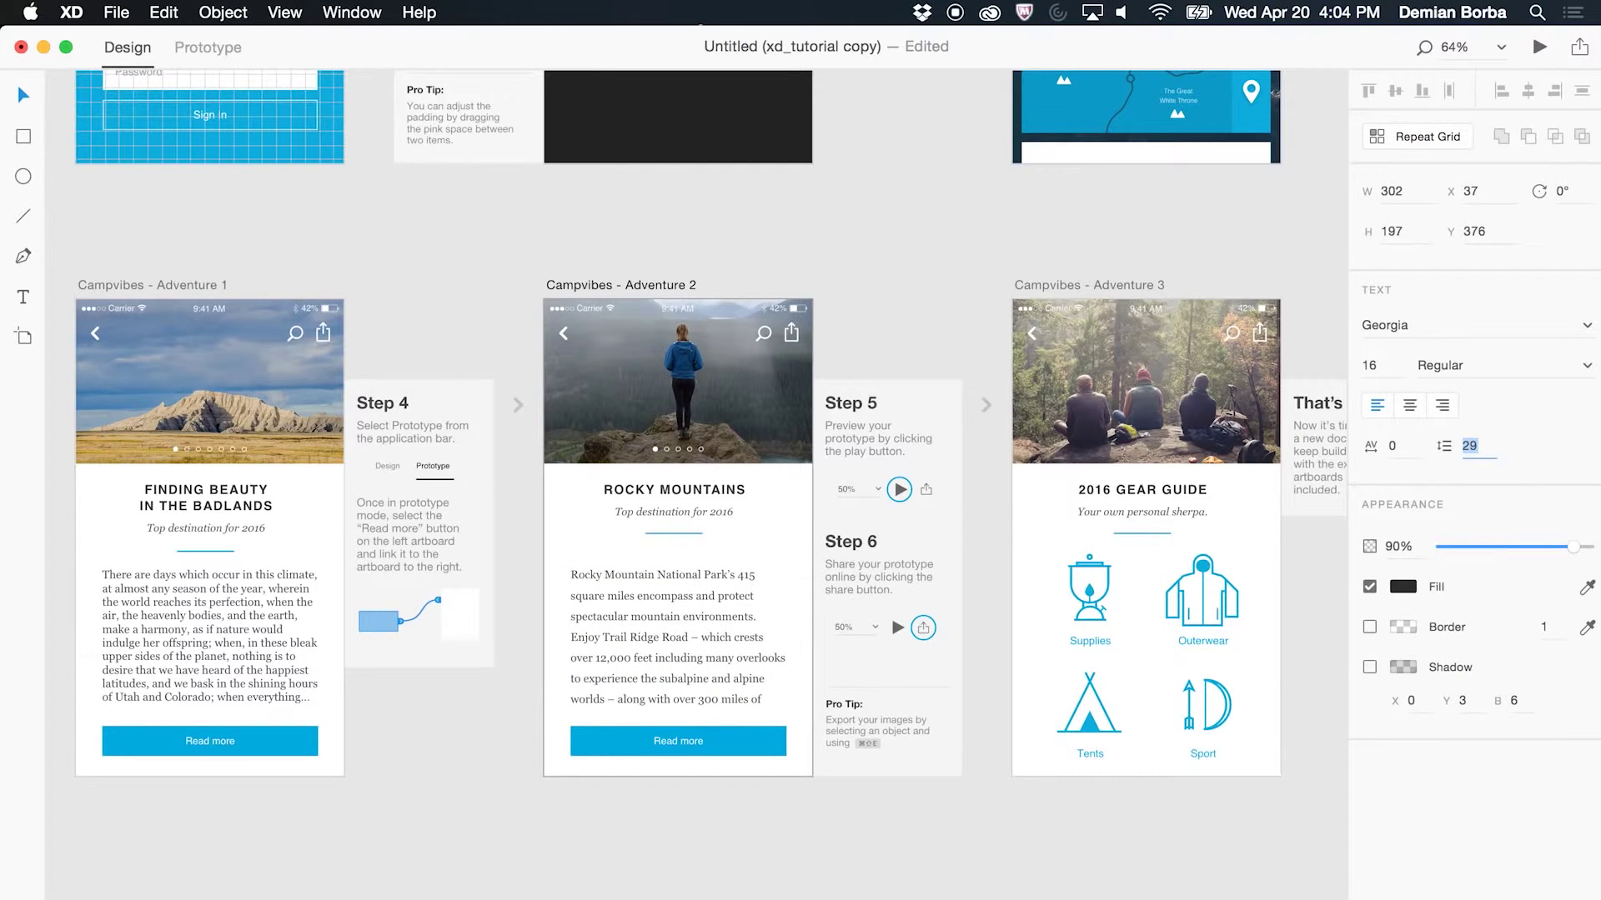
{"action": "type", "text": "18"}
{"action": "key", "text": "Return"}
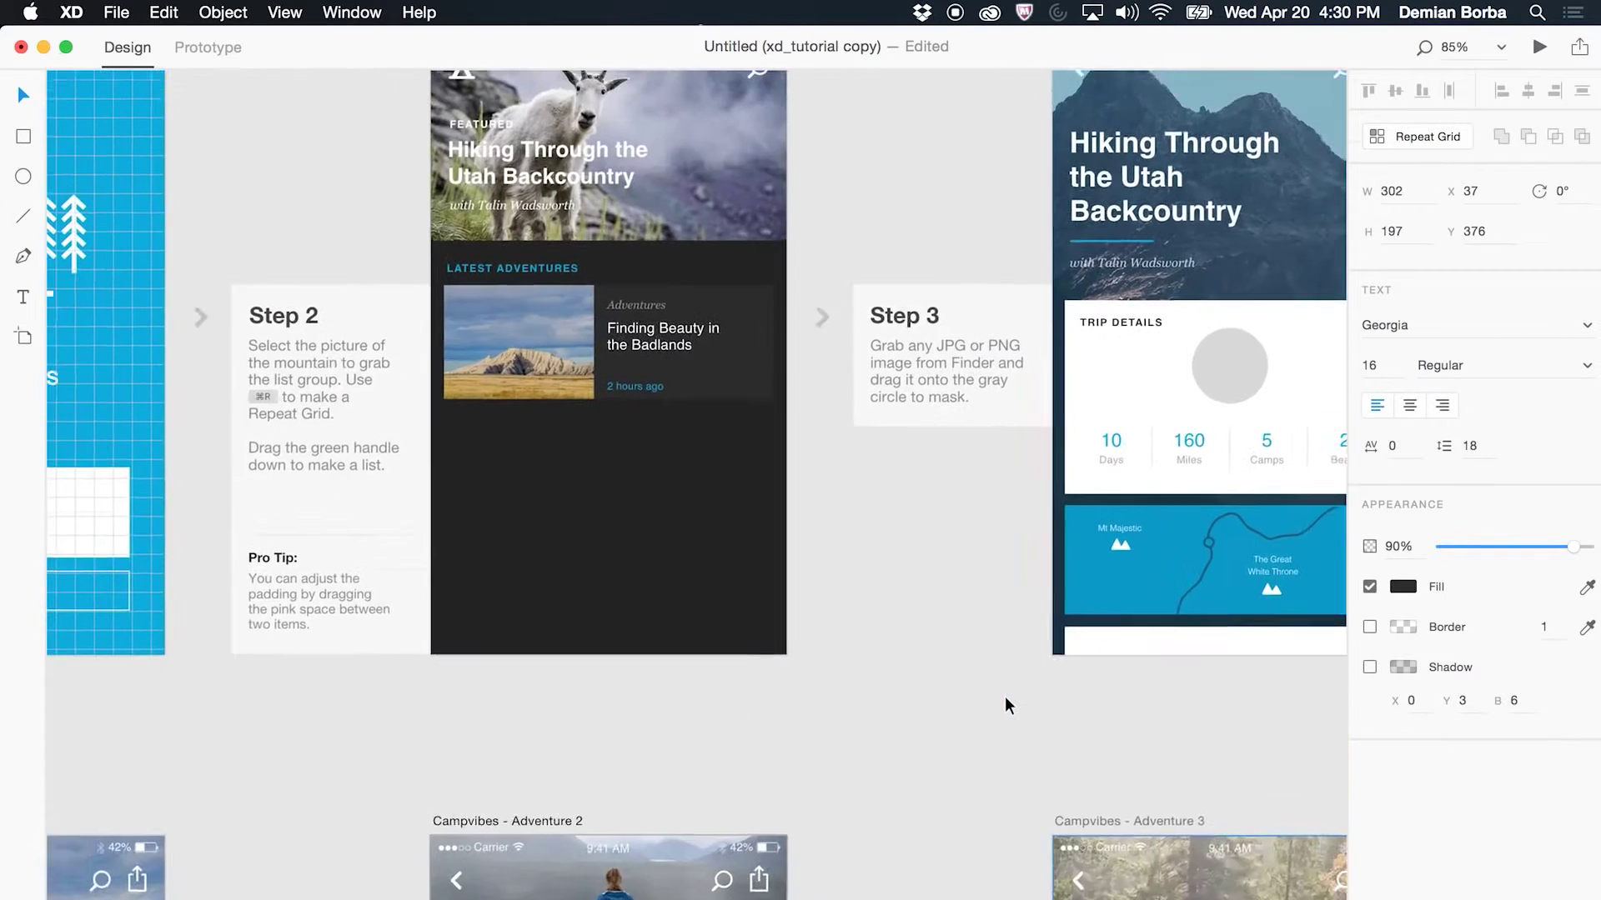
Delete the 'Finding Beauty in the Badlands' list item and its dark background from Home
{"action": "scroll", "coordinate": [1004, 696], "scroll_direction": "up", "scroll_amount": 2}
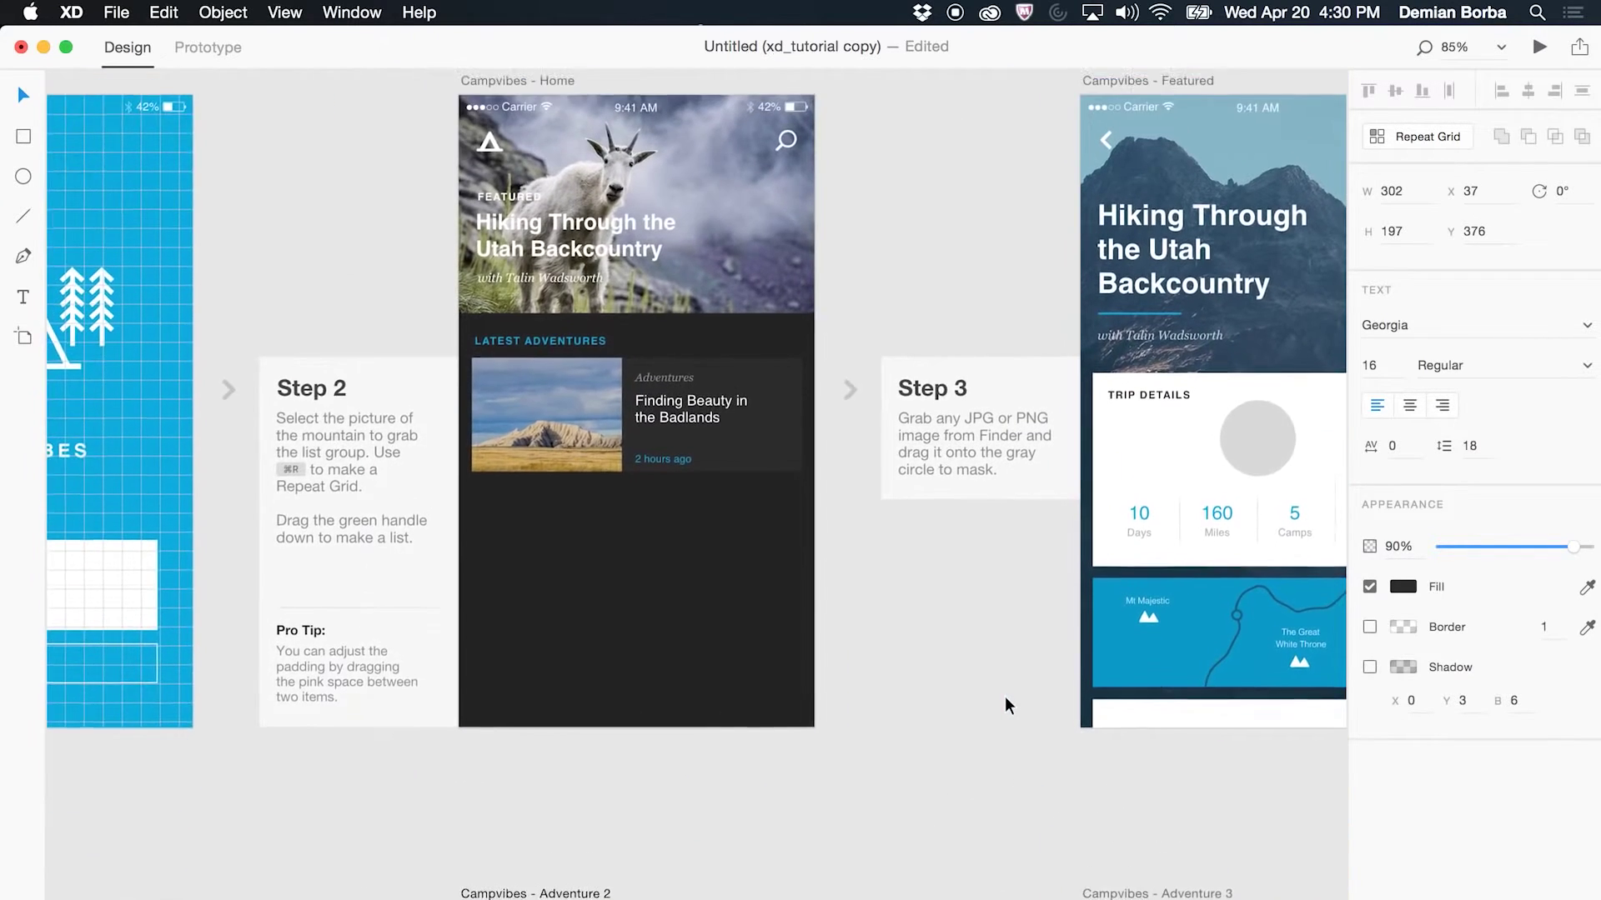
{"action": "left_click", "coordinate": [586, 499]}
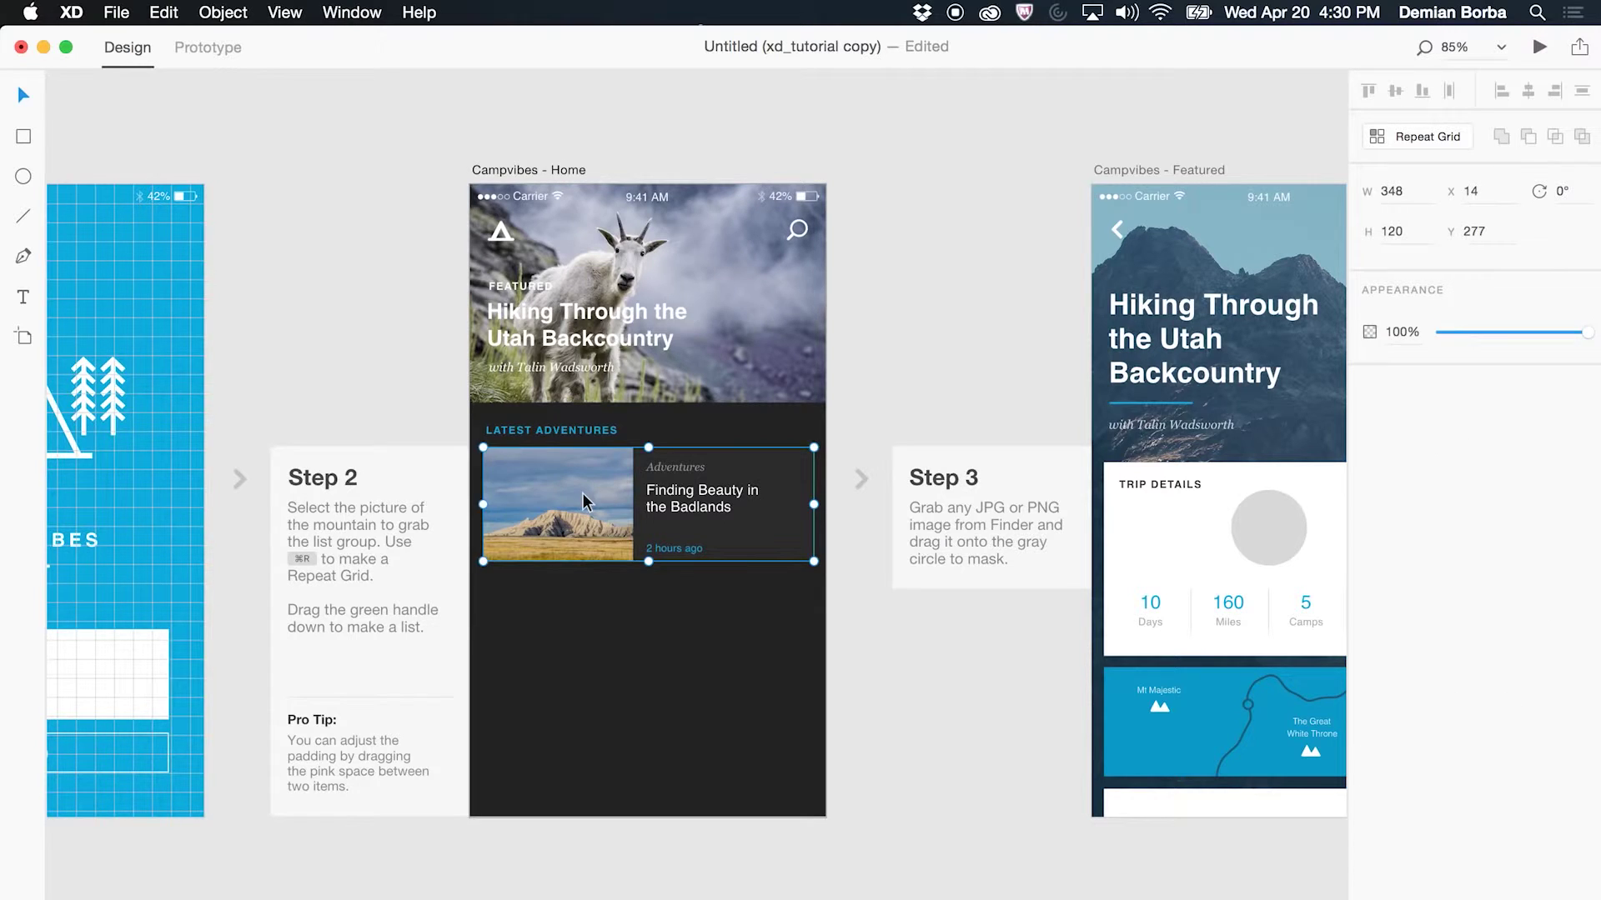
{"action": "key", "text": "BackSpace"}
{"action": "left_click", "coordinate": [582, 493]}
{"action": "key", "text": "BackSpace"}
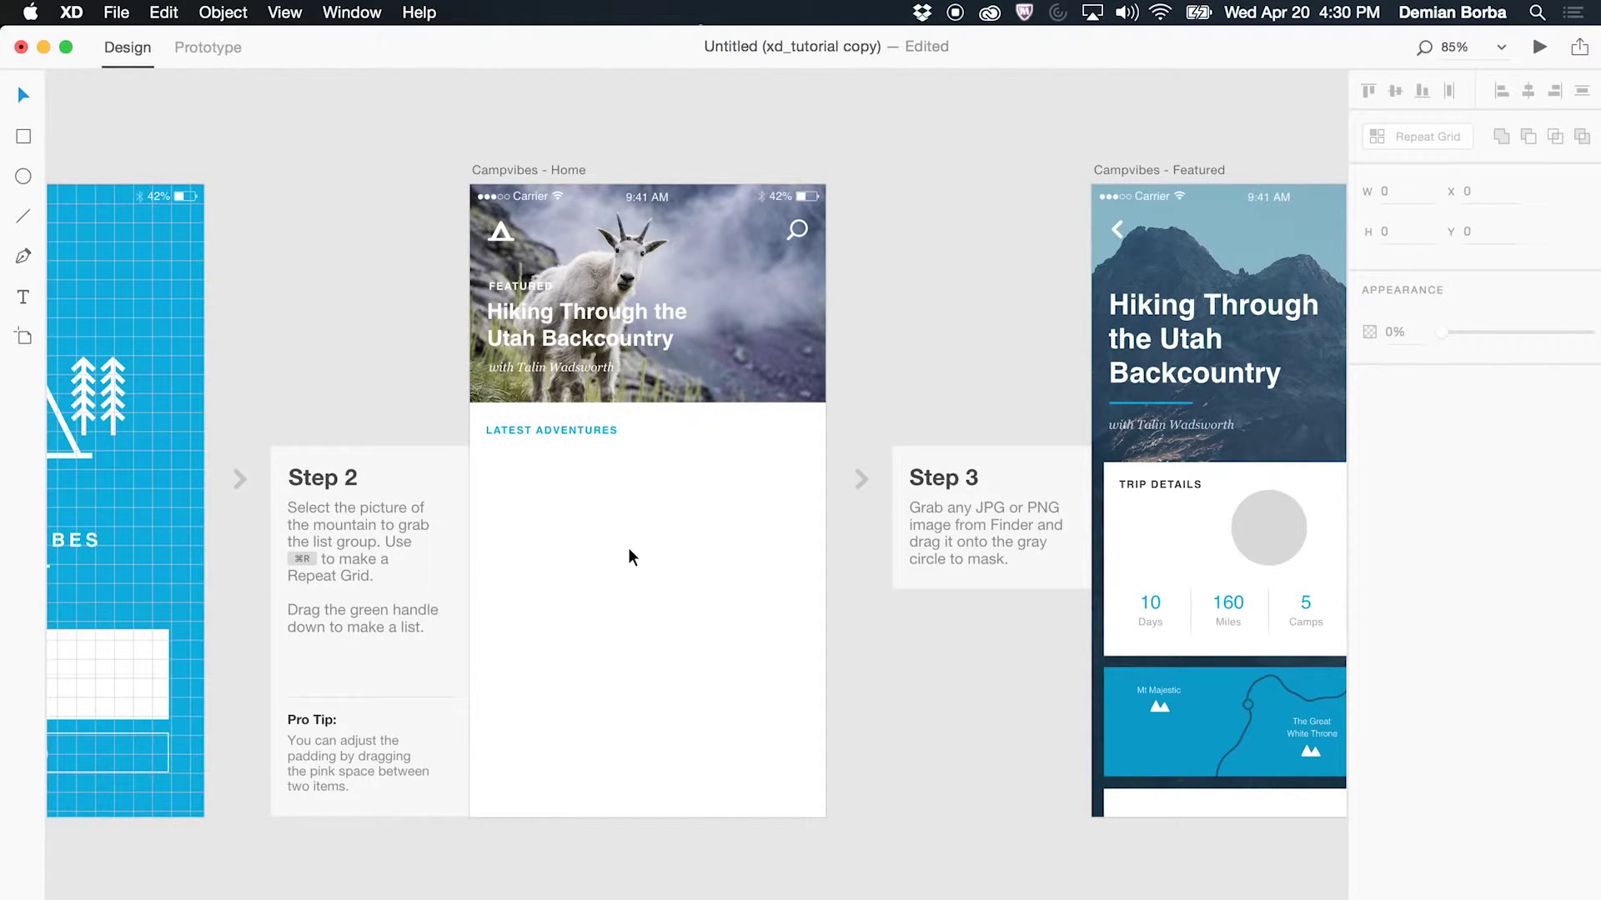
{"action": "scroll", "coordinate": [628, 557], "scroll_direction": "left", "scroll_amount": 3}
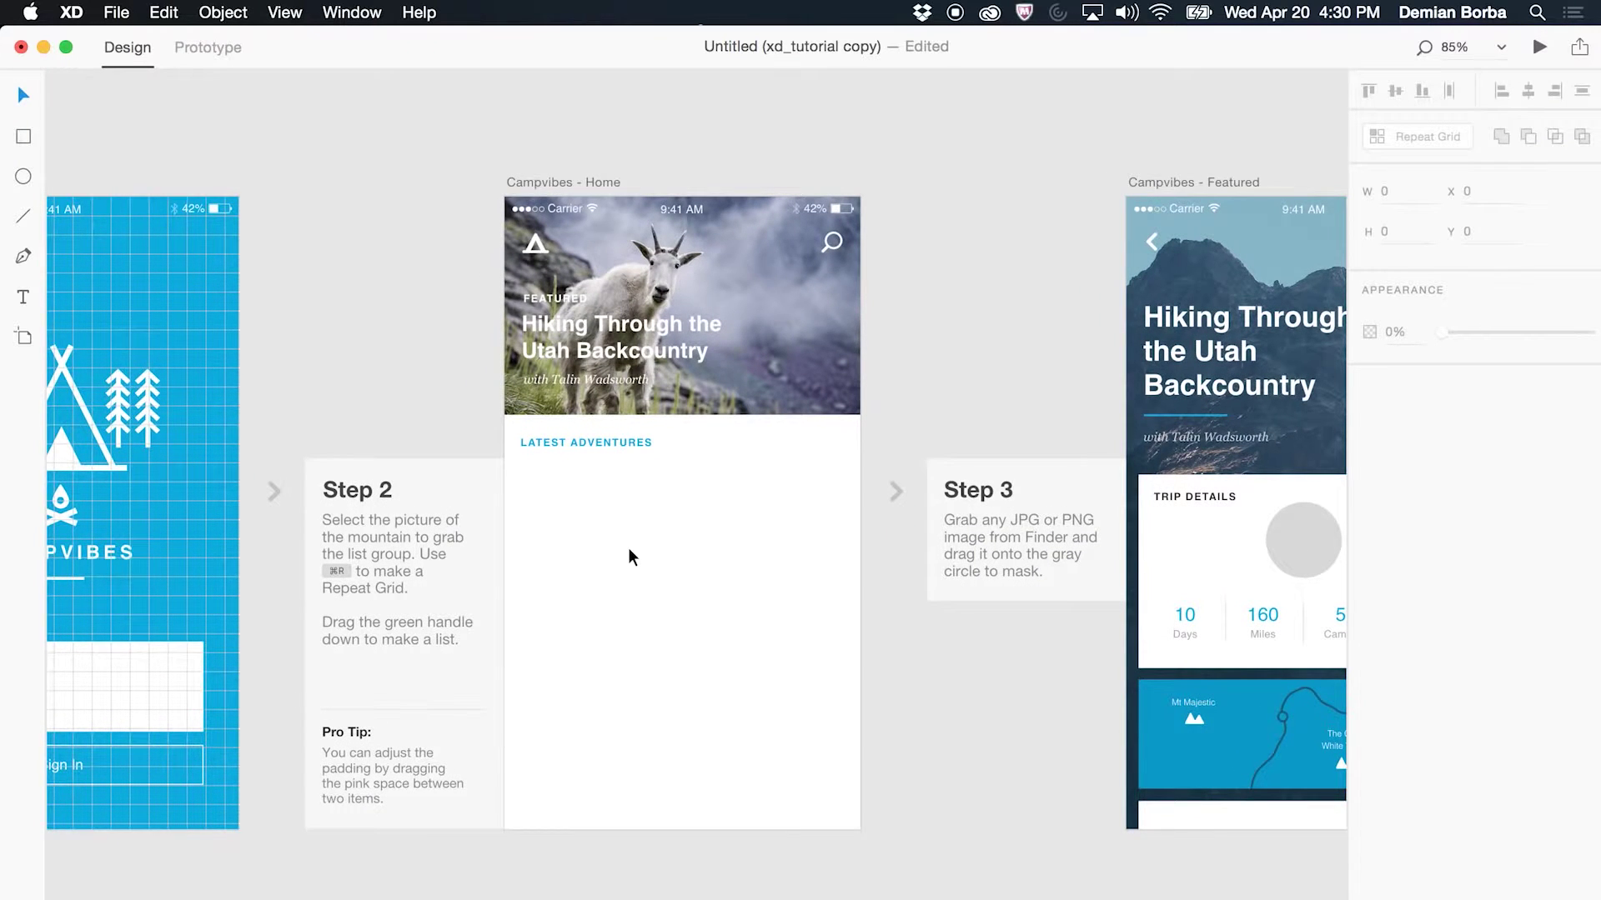
{"action": "left_click", "coordinate": [124, 22]}
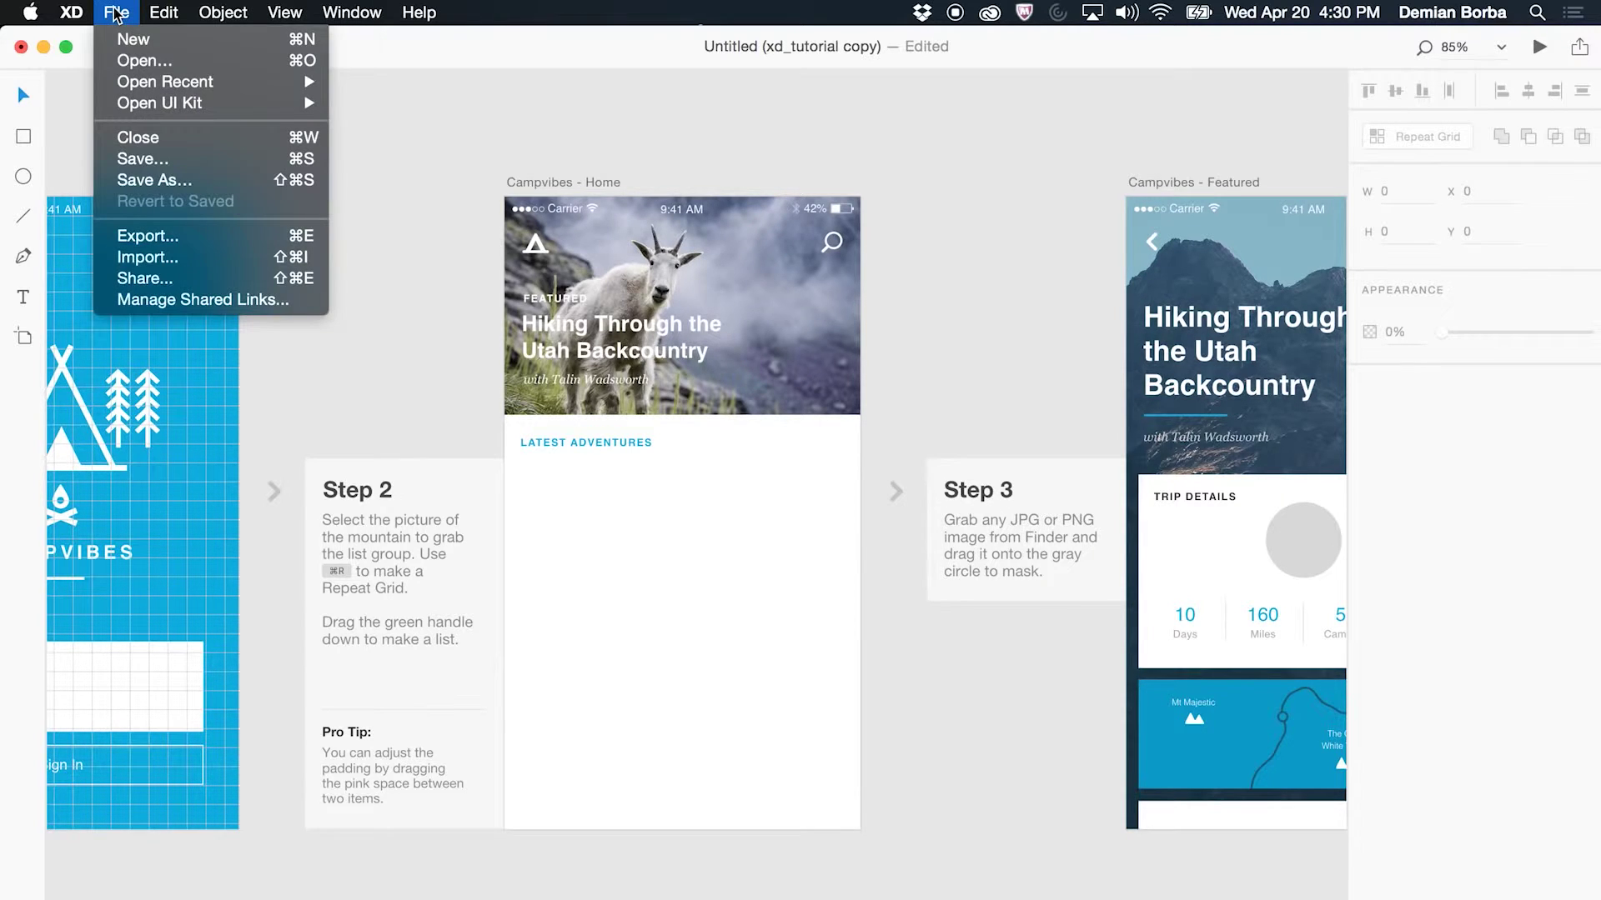
Open the Apple iOS UI kit and copy the News screen's repeat grid list
{"action": "mouse_move", "coordinate": [311, 107]}
{"action": "left_click", "coordinate": [355, 104]}
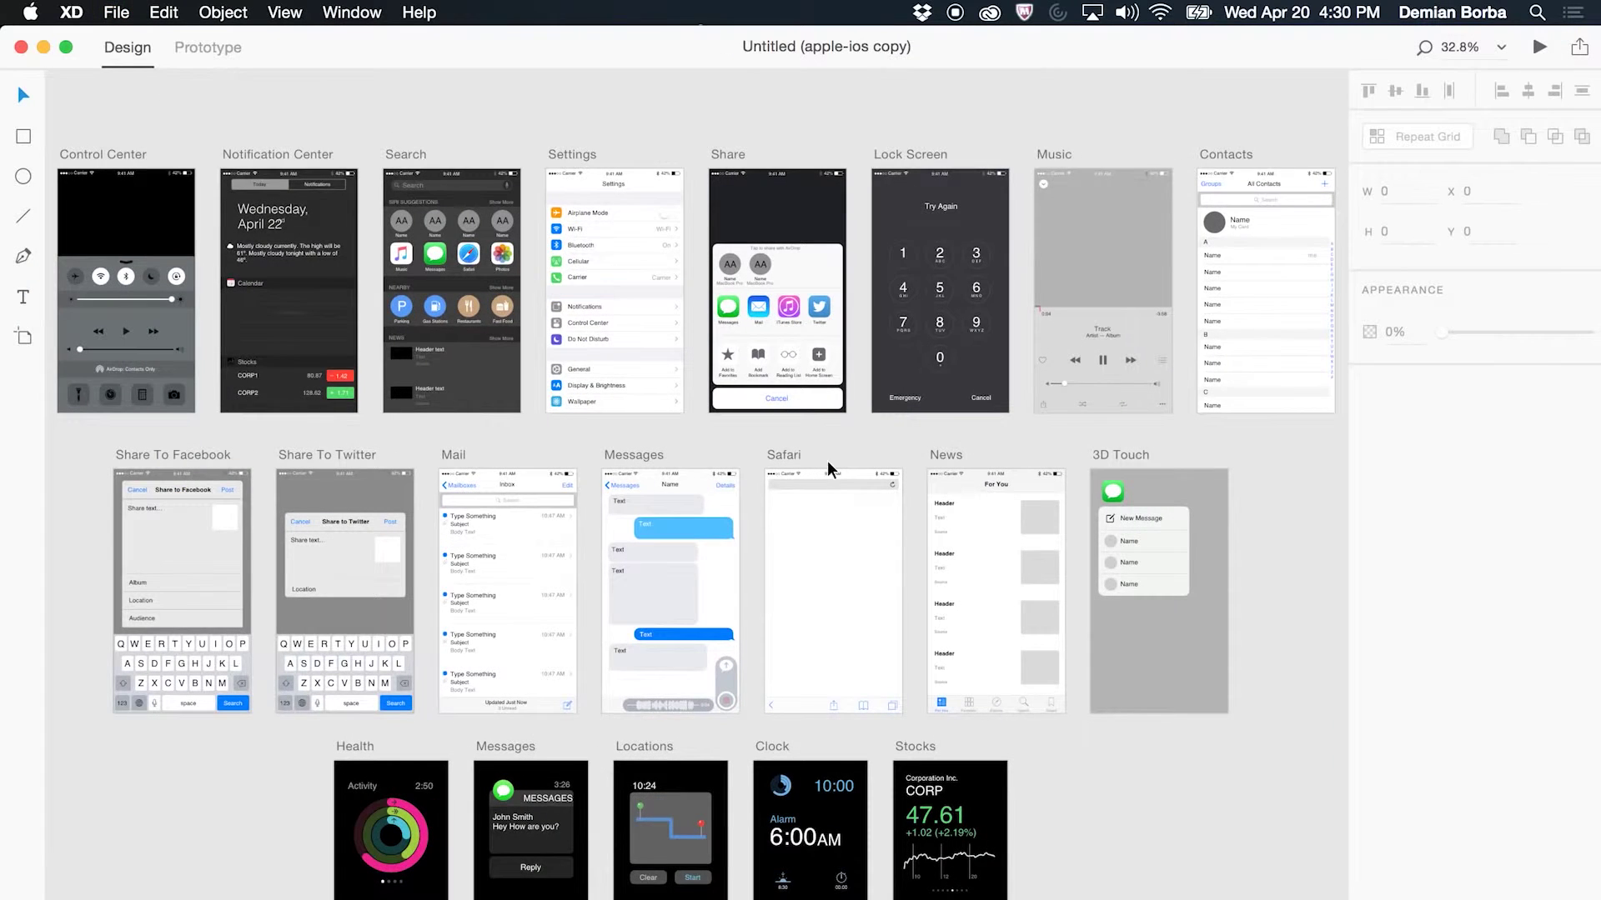
{"action": "left_click", "coordinate": [943, 527]}
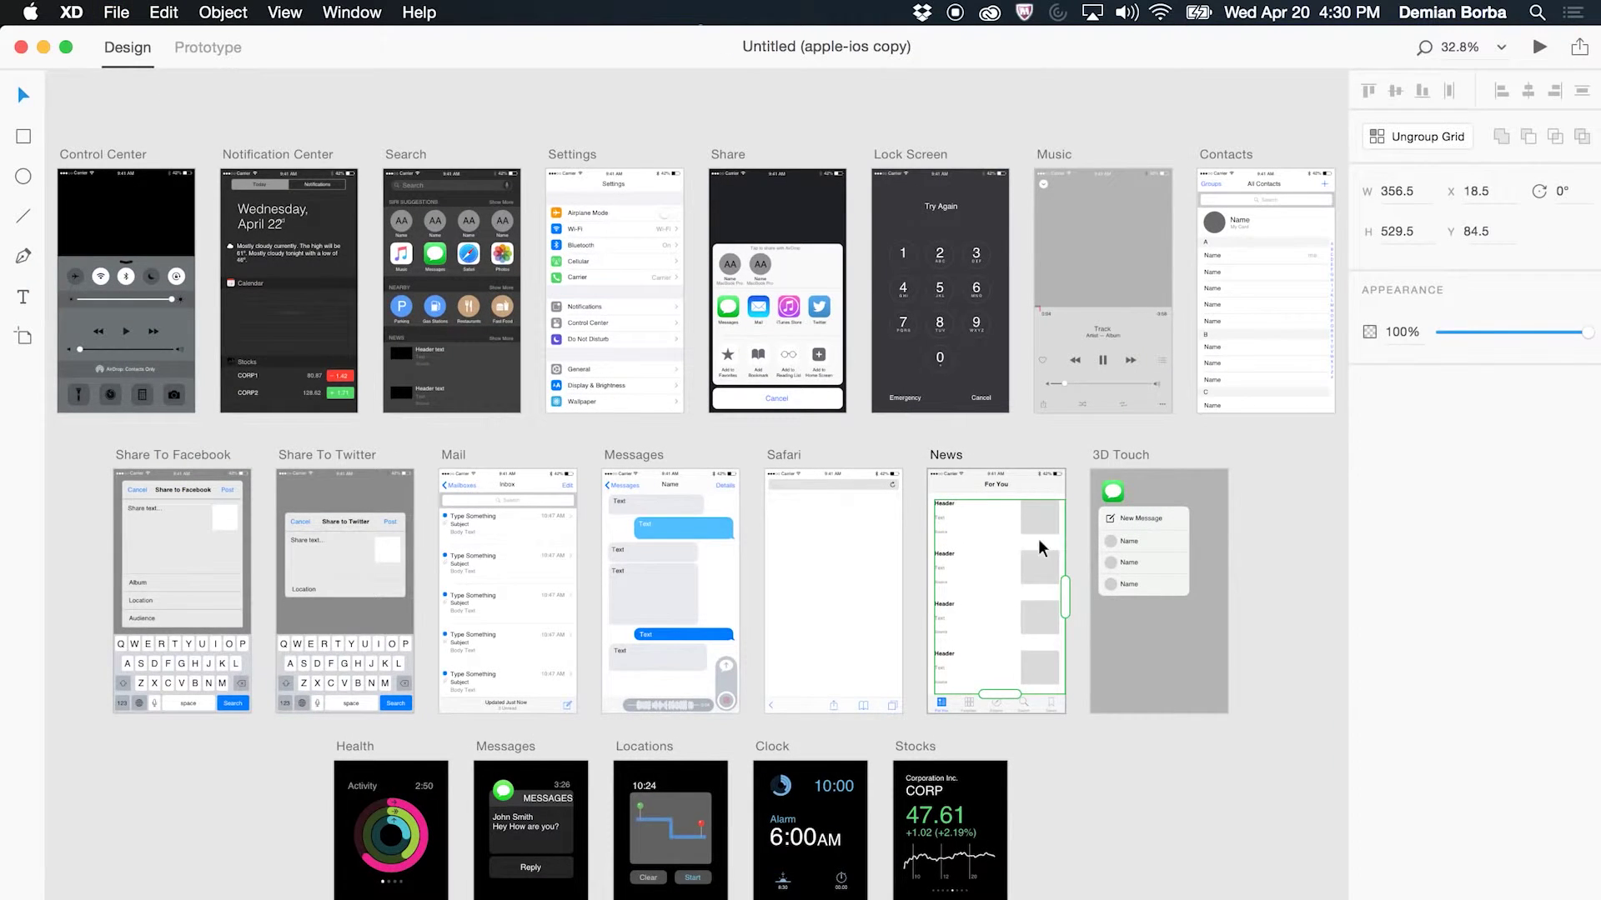
{"action": "scroll", "coordinate": [1015, 595], "scroll_direction": "up", "scroll_amount": 5}
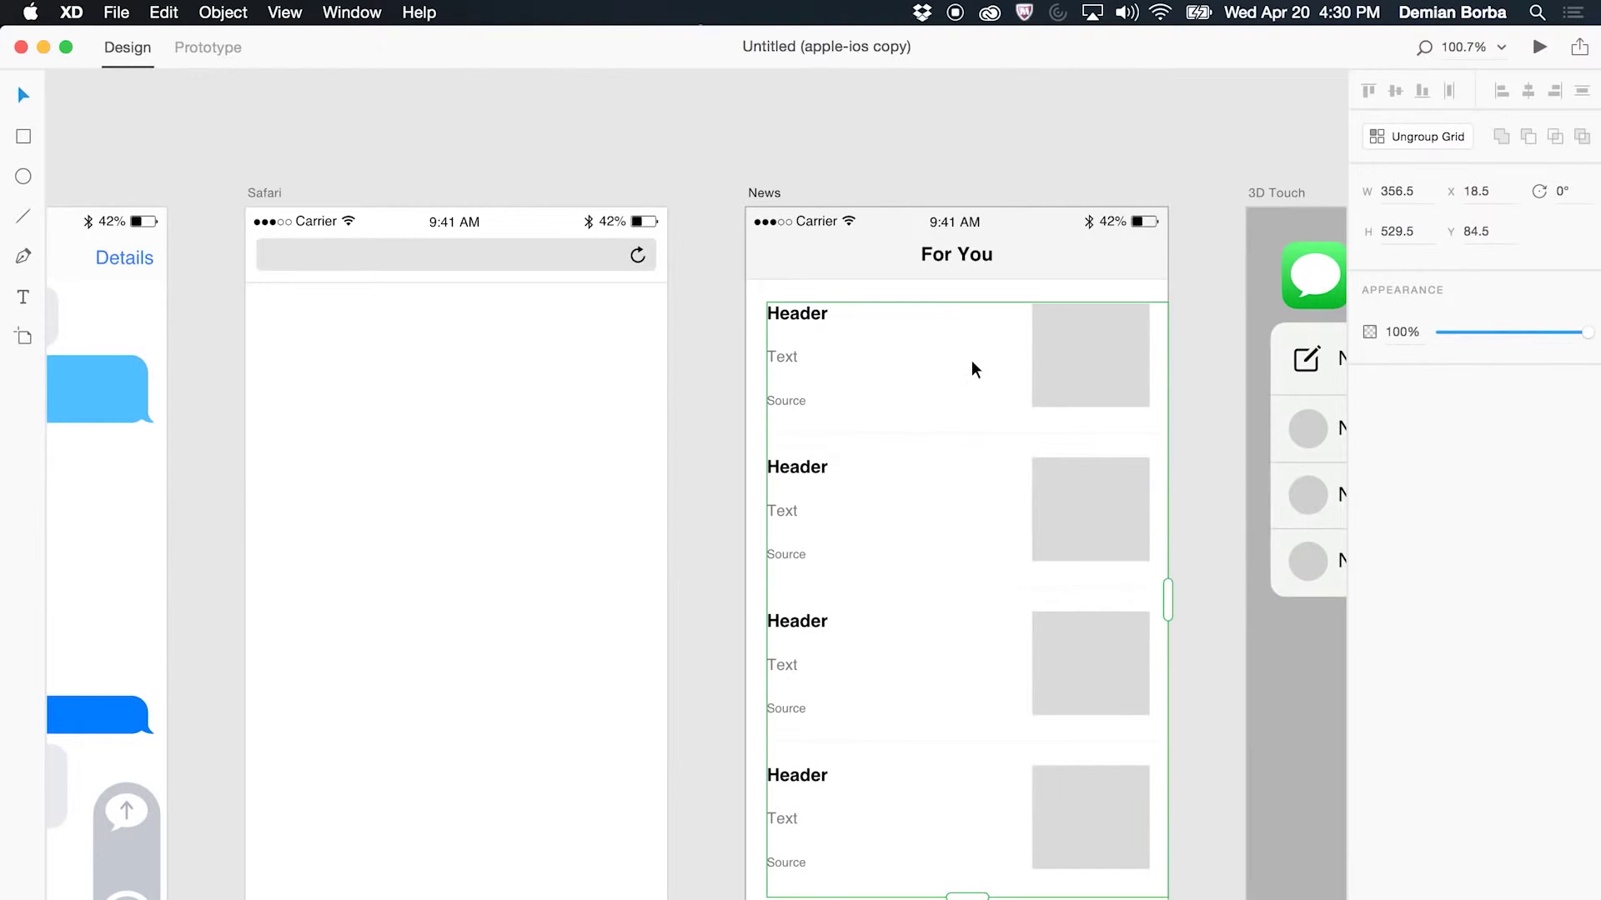
{"action": "right_click", "coordinate": [1090, 339]}
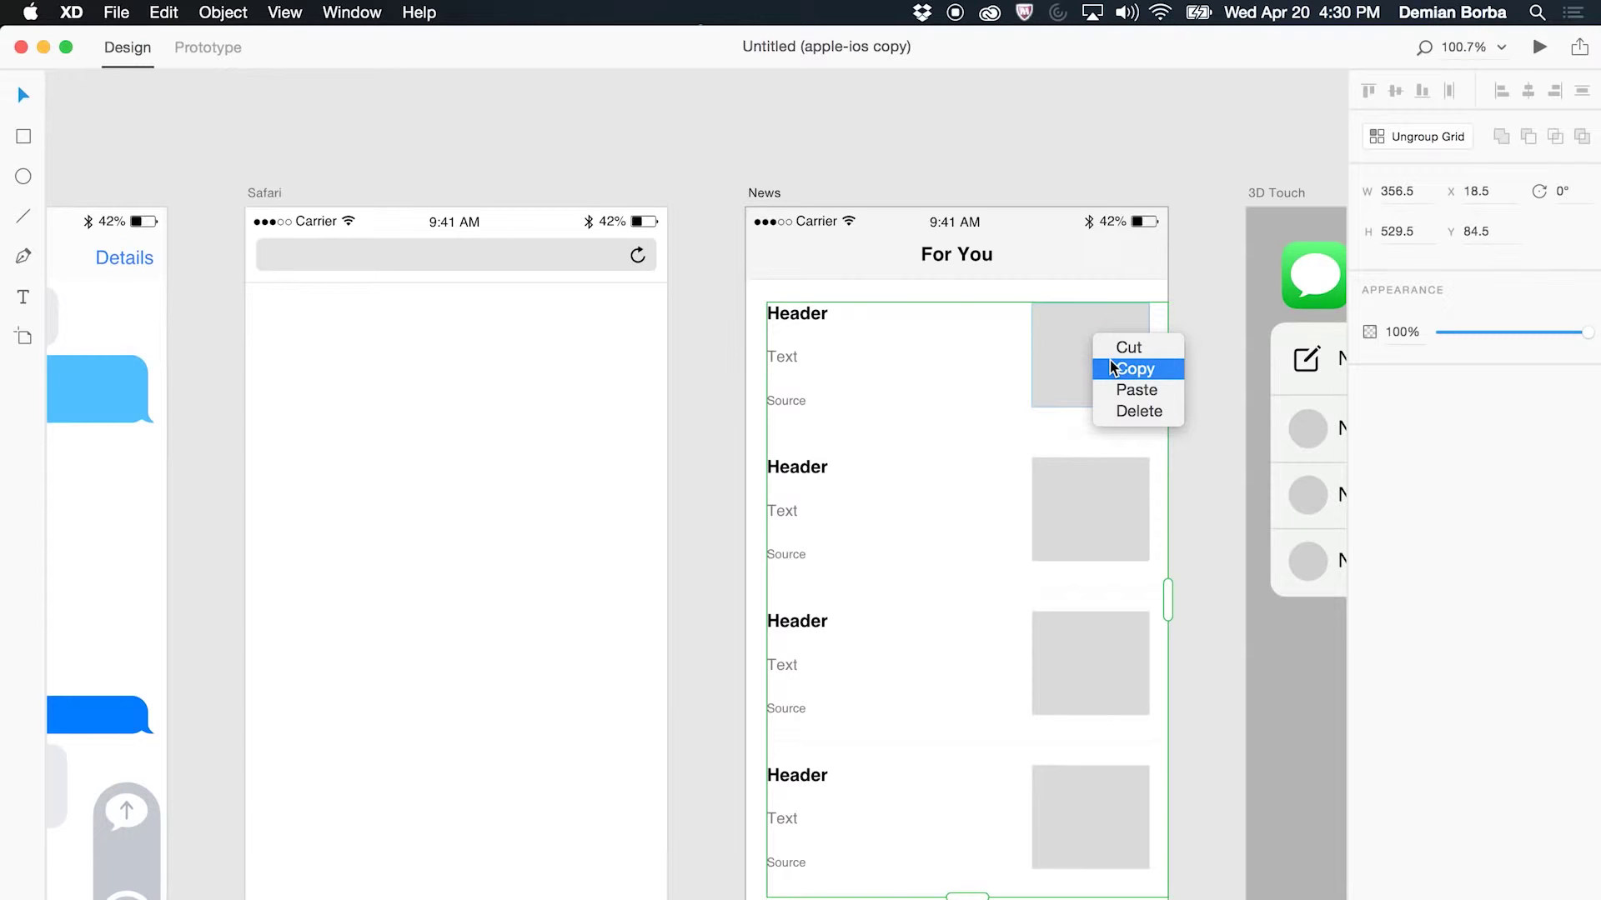
{"action": "left_click", "coordinate": [1111, 368]}
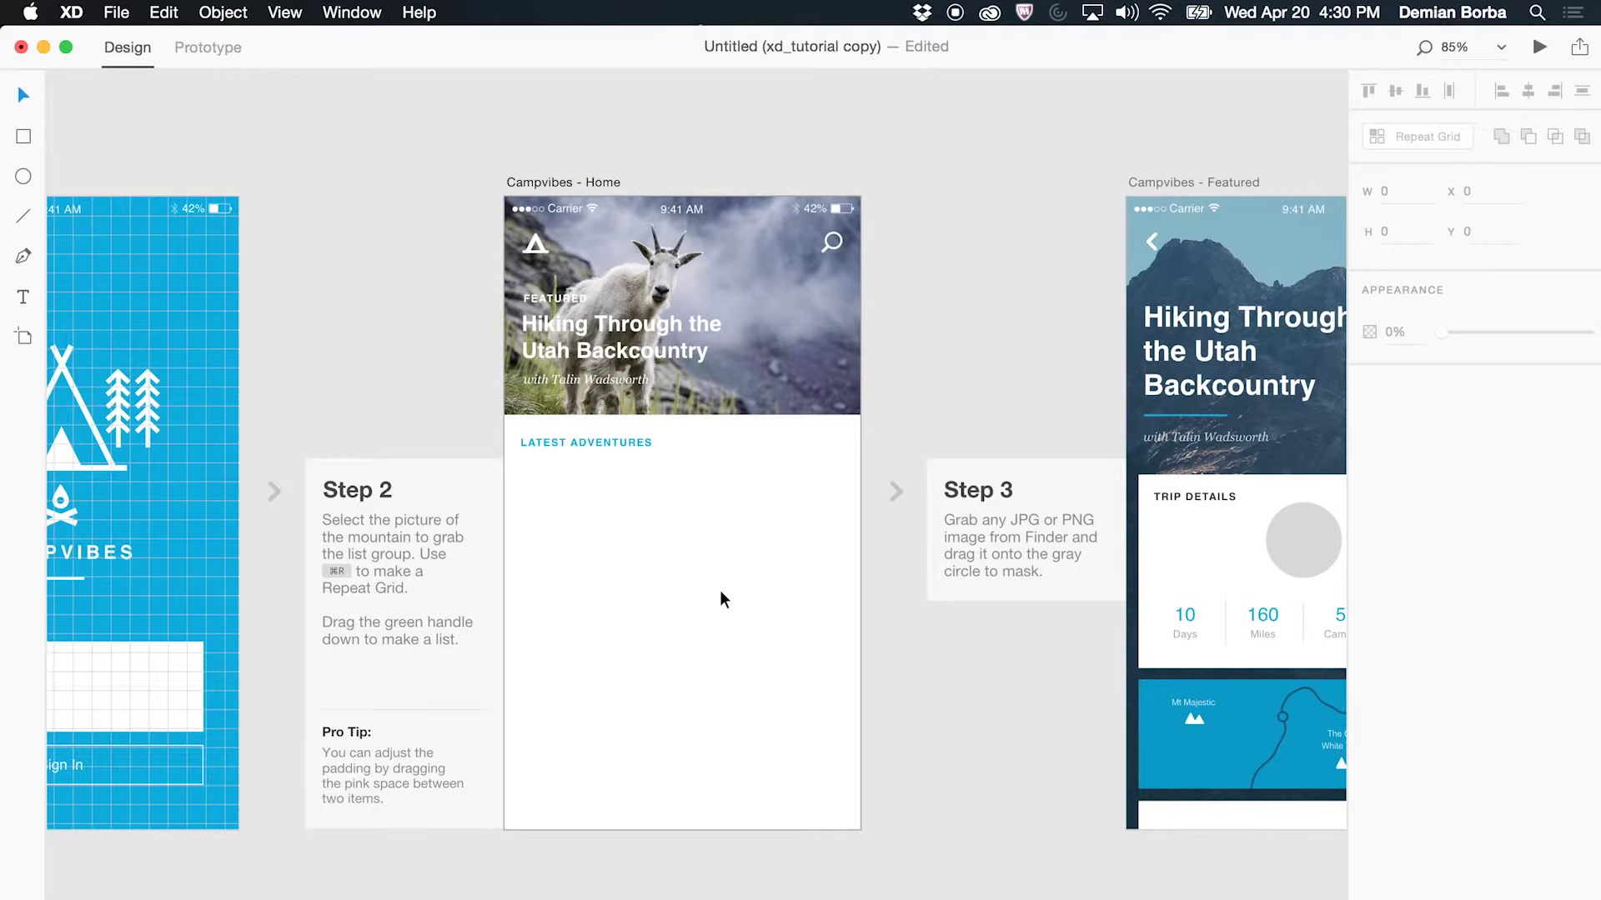
Paste the News list on Home, trim it to three rows, and place it below LATEST ADVENTURES
{"action": "key", "text": "super+v"}
{"action": "key", "text": "super+r"}
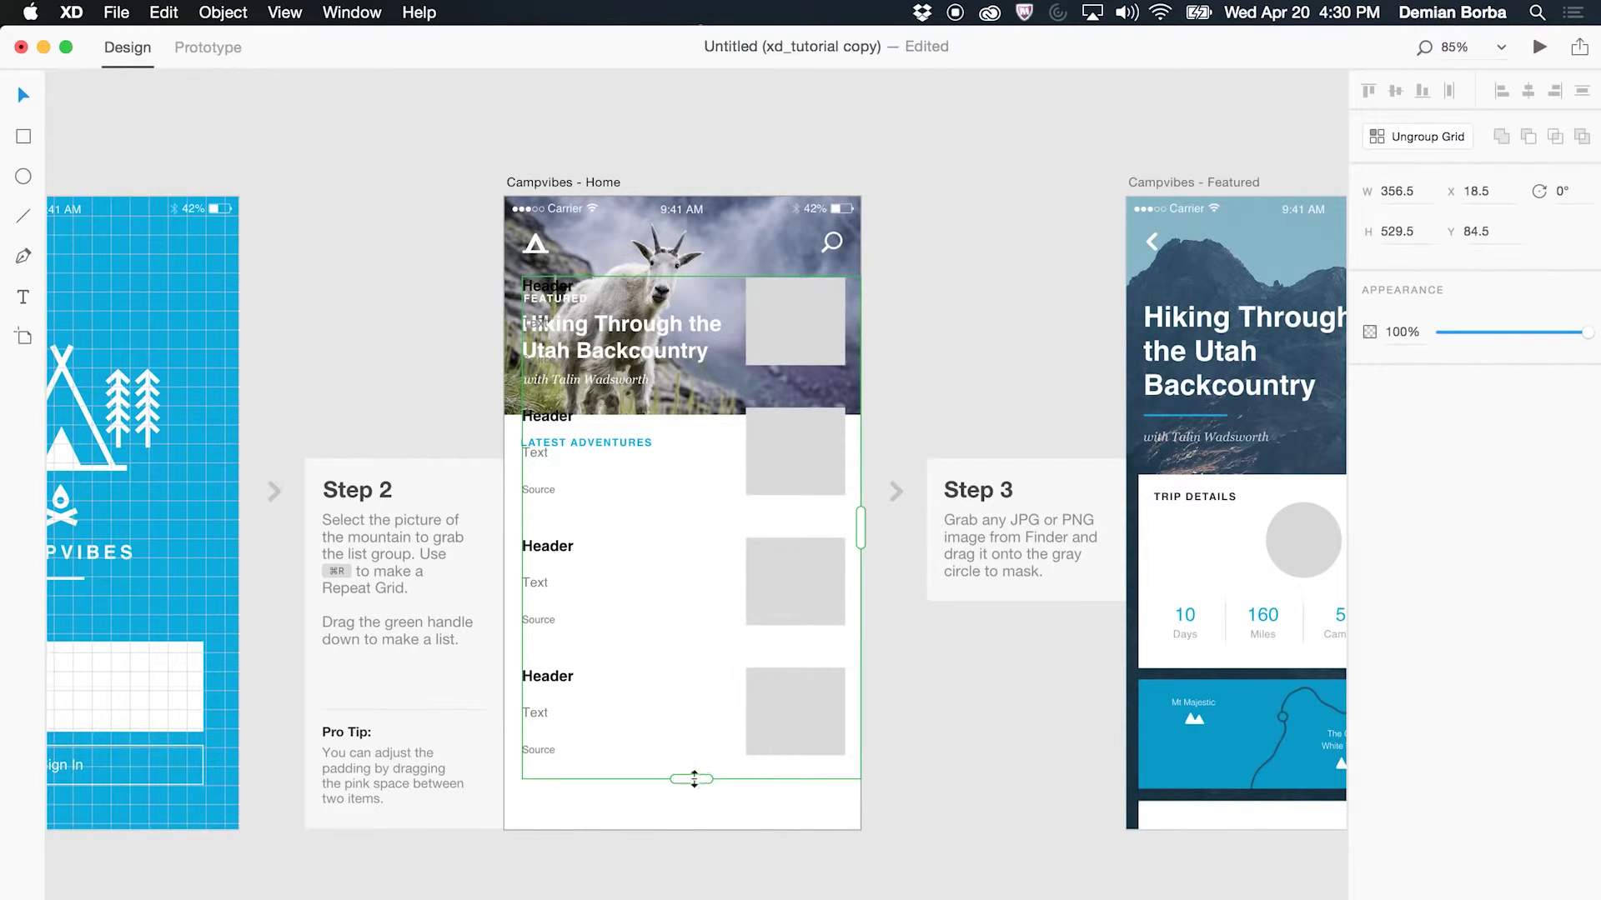
{"action": "left_click_drag", "start_coordinate": [693, 778], "coordinate": [686, 640]}
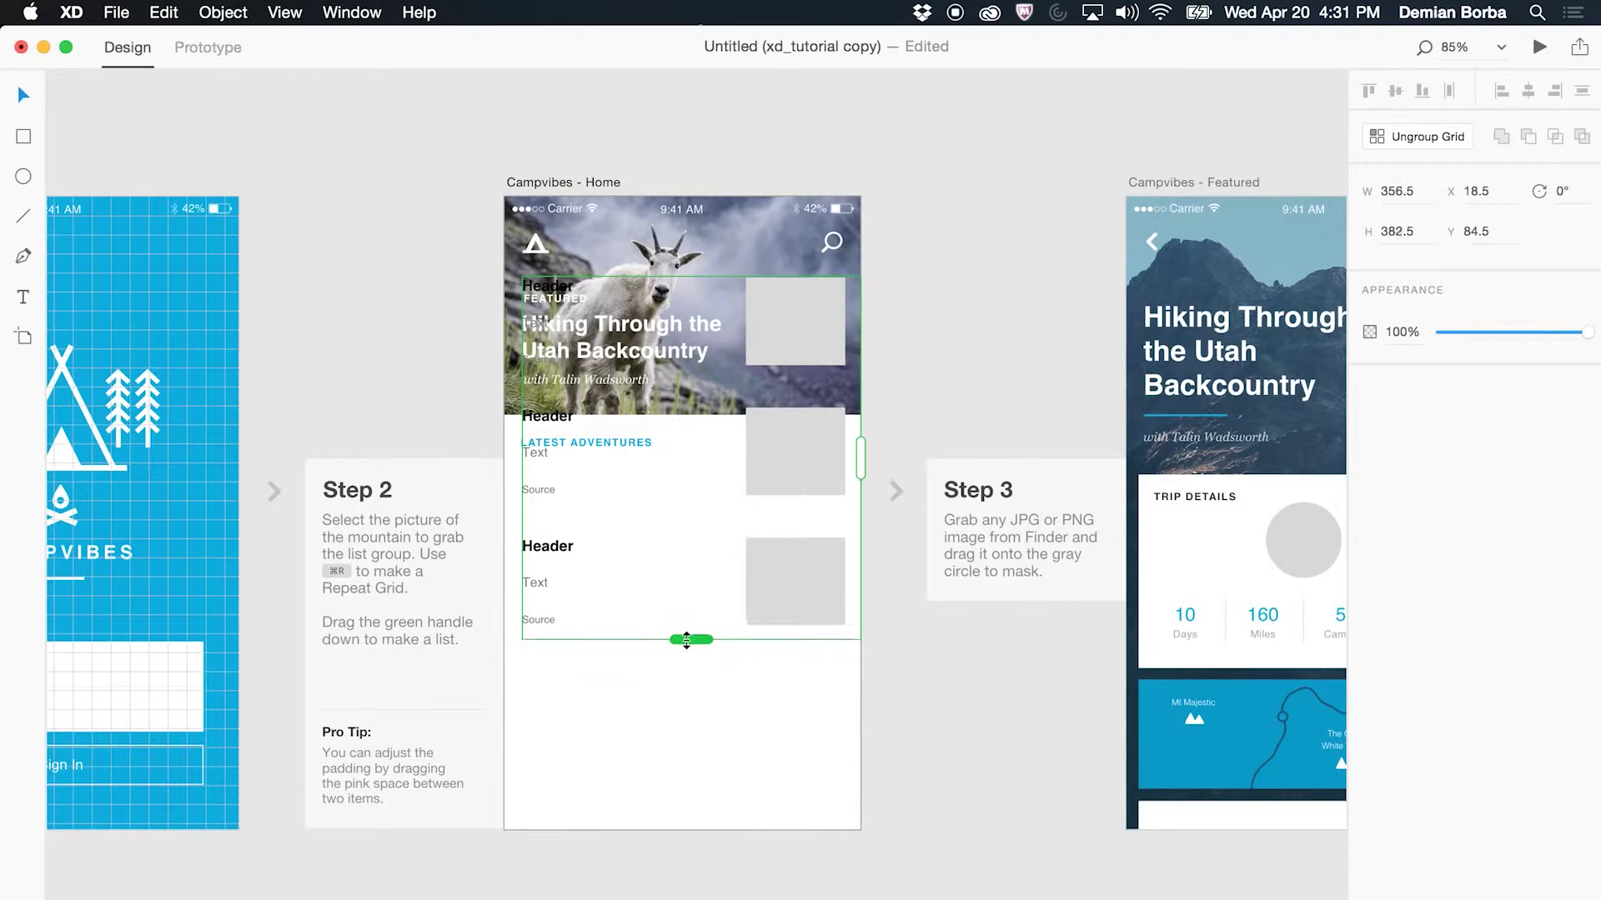
{"action": "left_click_drag", "start_coordinate": [705, 307], "coordinate": [770, 508]}
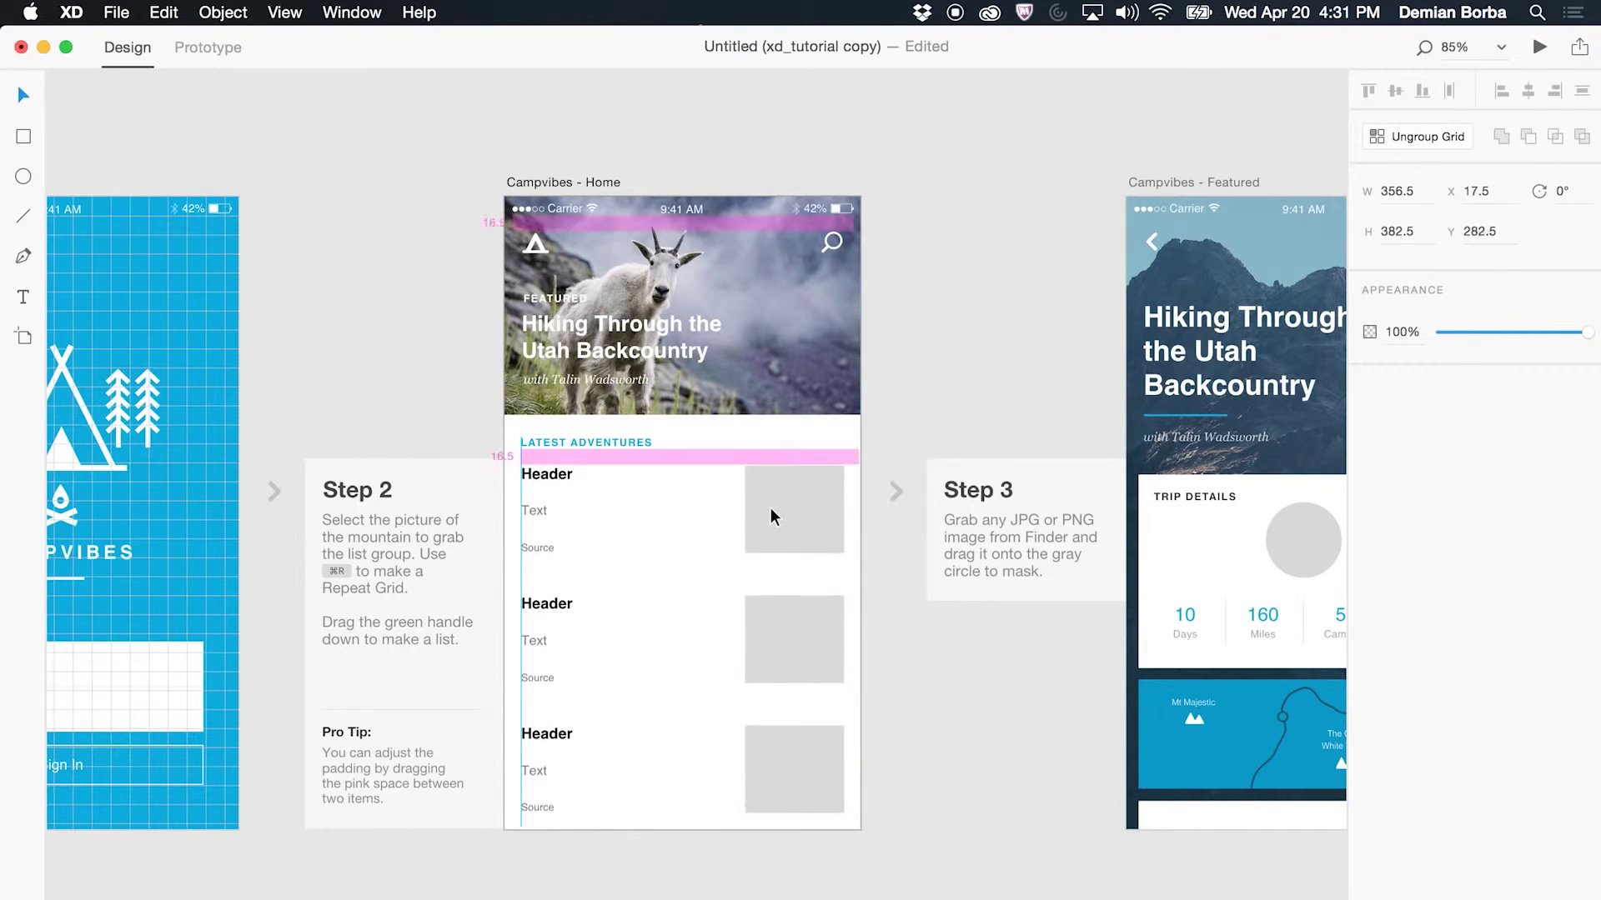
{"action": "left_click", "coordinate": [675, 857]}
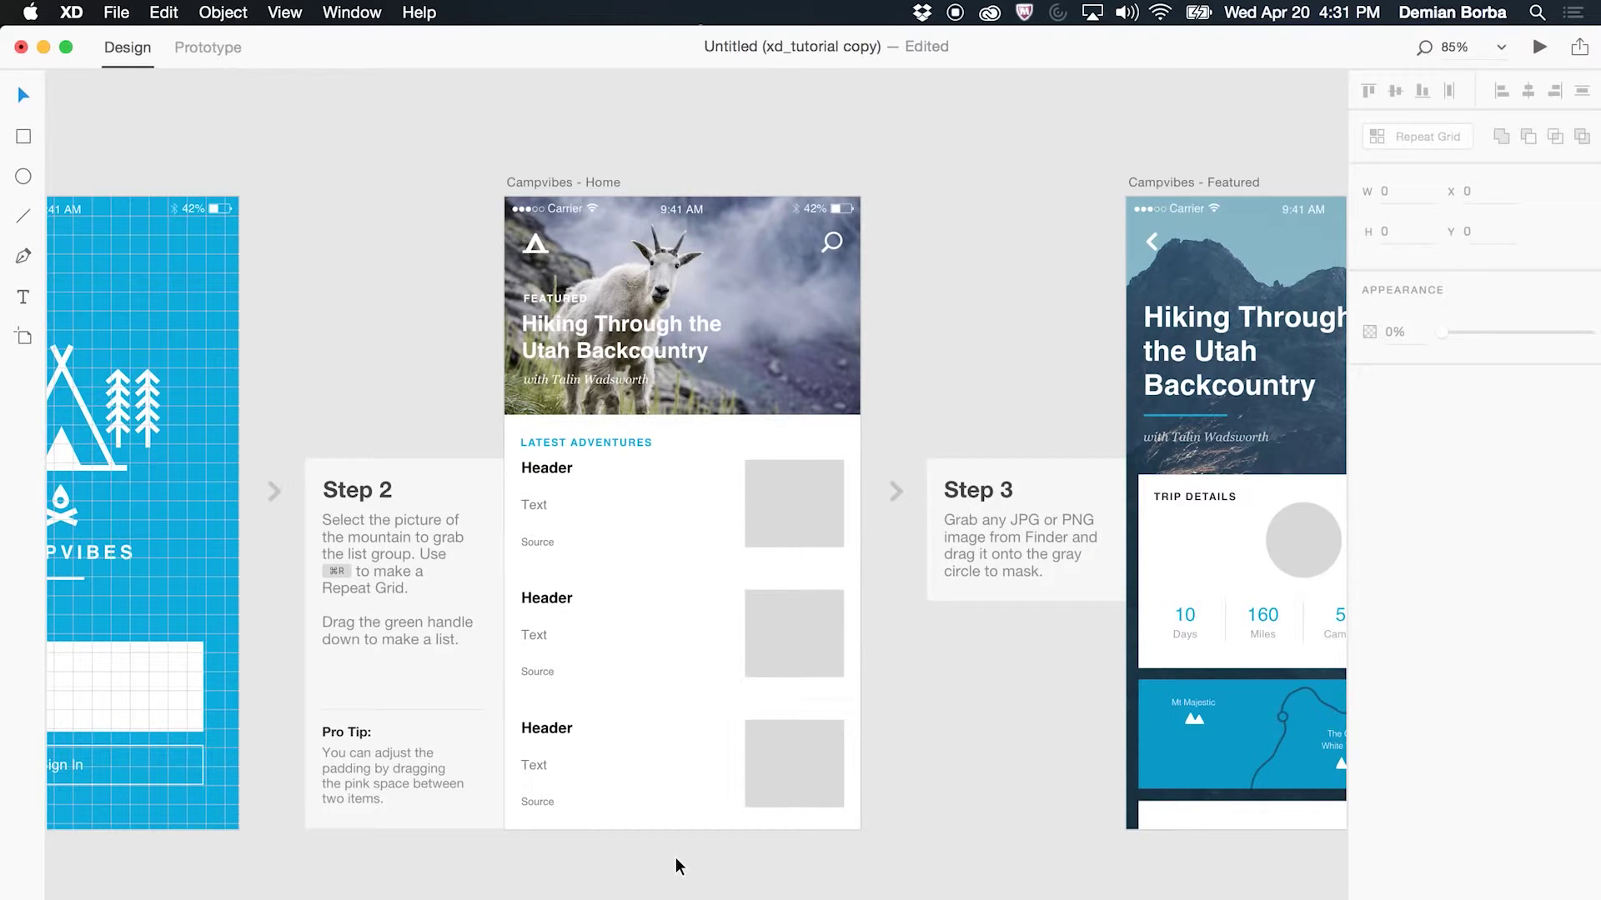
{"action": "key", "text": "super+Tab"}
{"action": "key", "text": "super+Tab"}
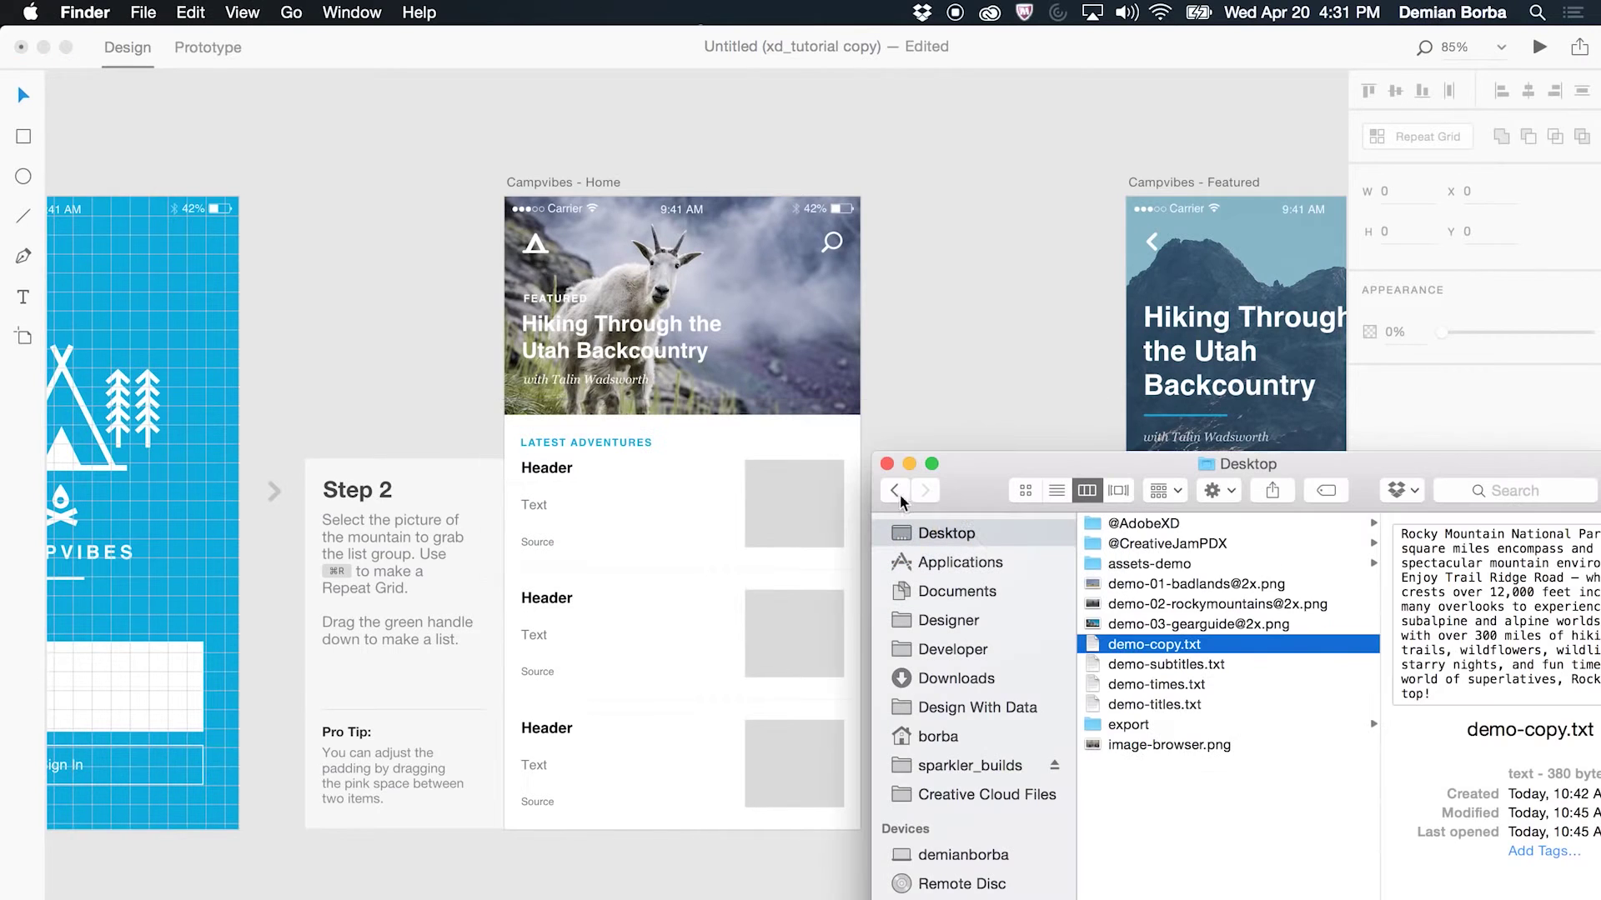
Fill the list headers from demo-titles.txt and the Source lines from demo-times.txt
{"action": "left_click", "coordinate": [1099, 705]}
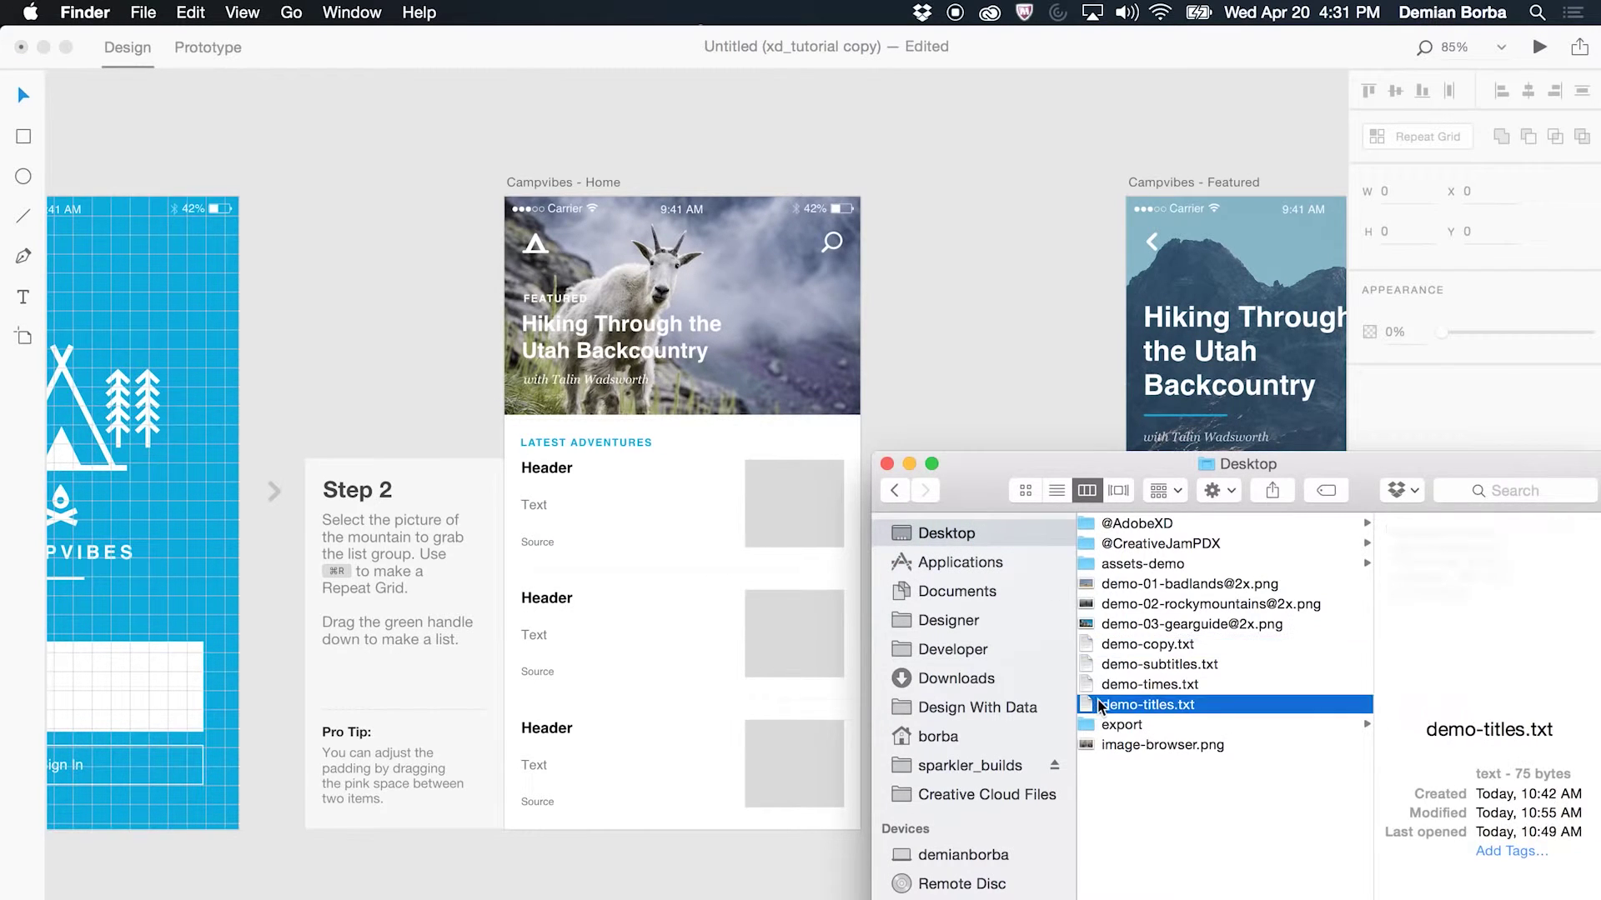
{"action": "key", "text": "space"}
{"action": "key", "text": "space"}
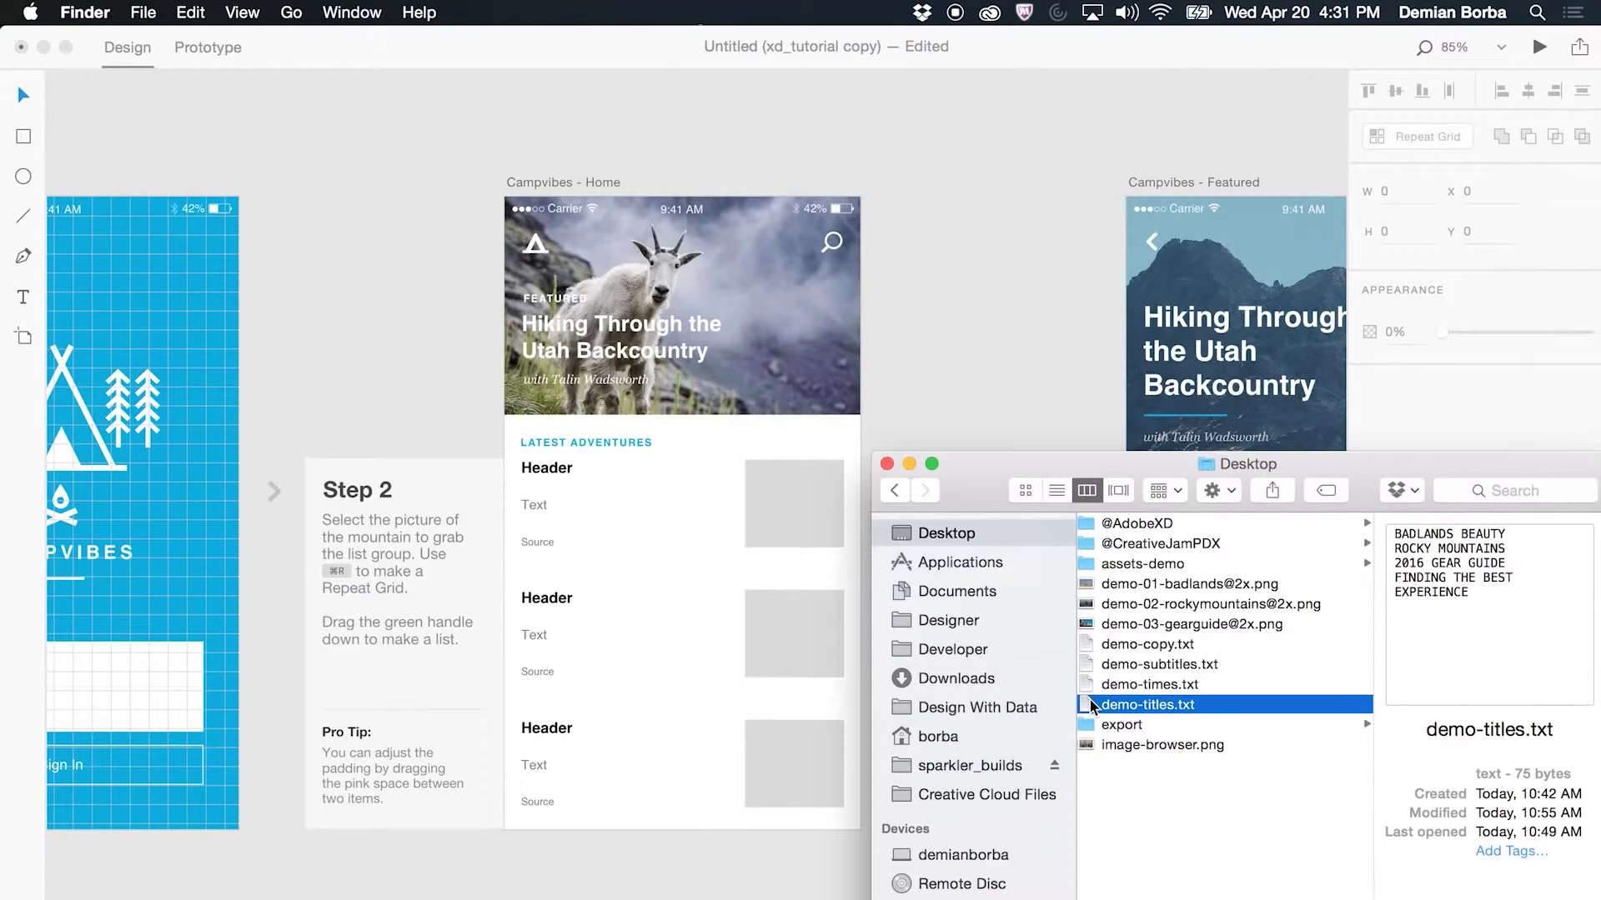
{"action": "left_click_drag", "start_coordinate": [1089, 705], "coordinate": [551, 472]}
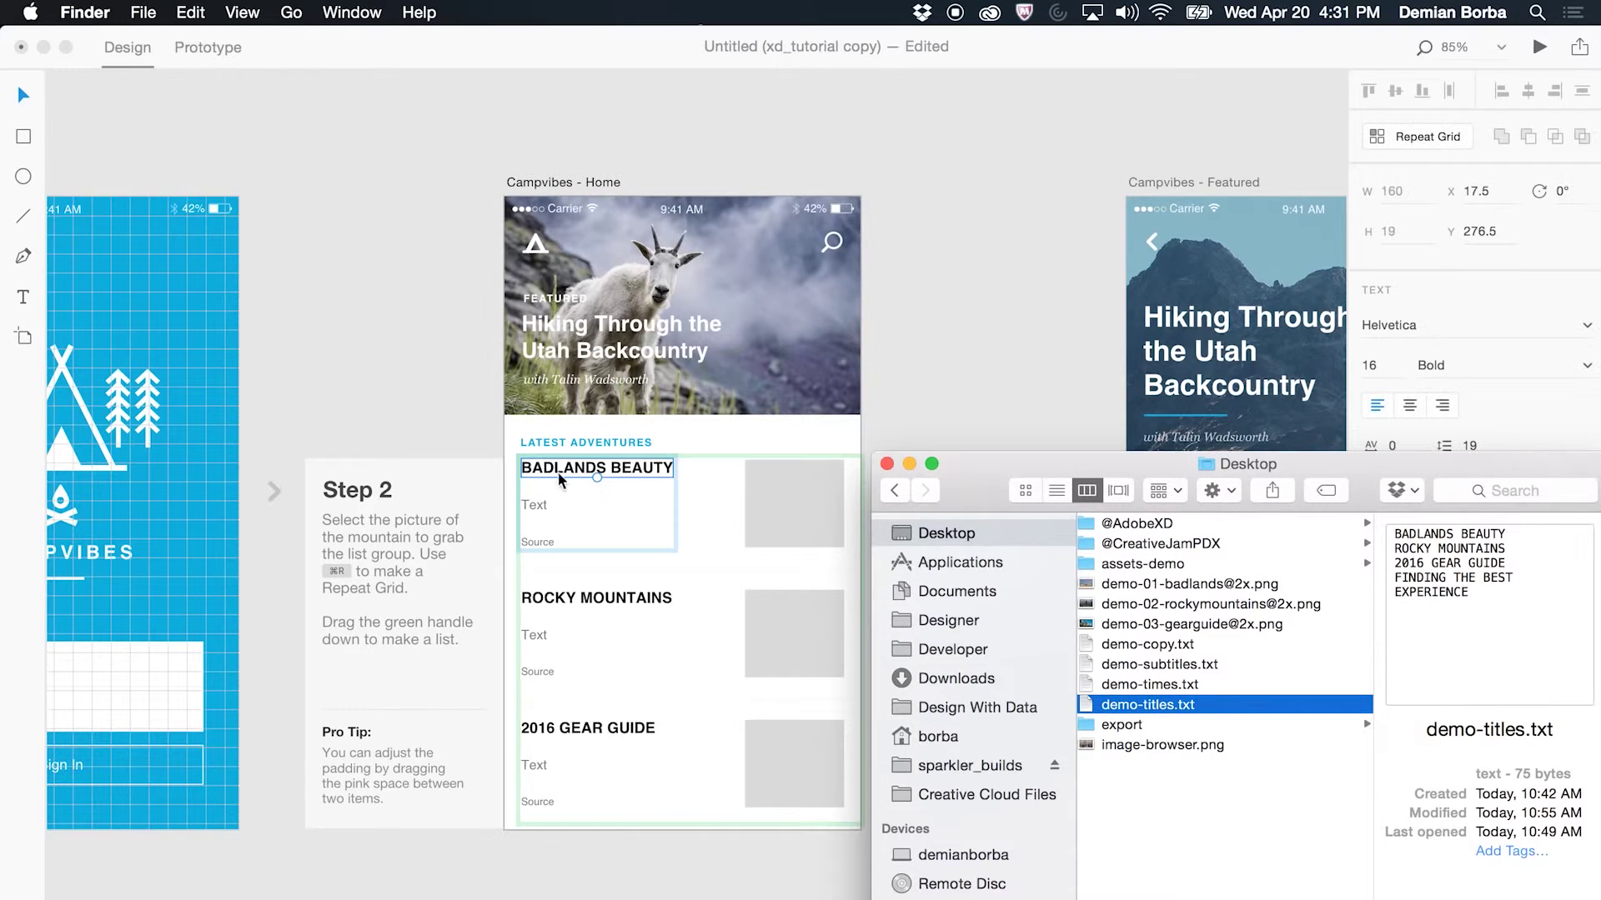
{"action": "left_click", "coordinate": [1092, 684]}
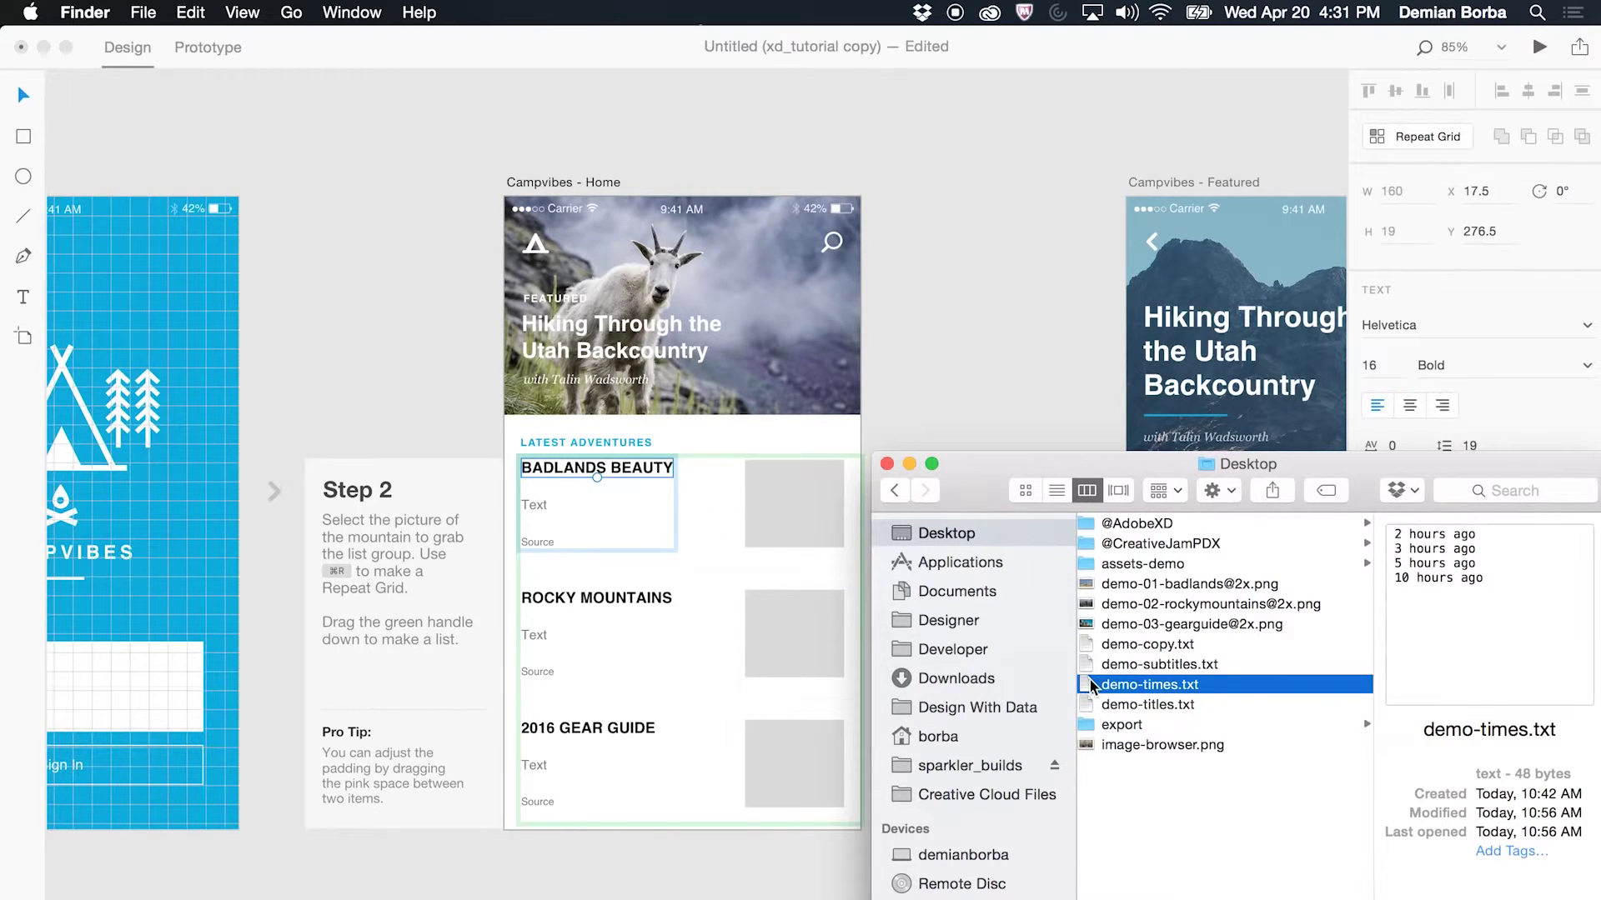
{"action": "left_click_drag", "start_coordinate": [1089, 678], "coordinate": [543, 544]}
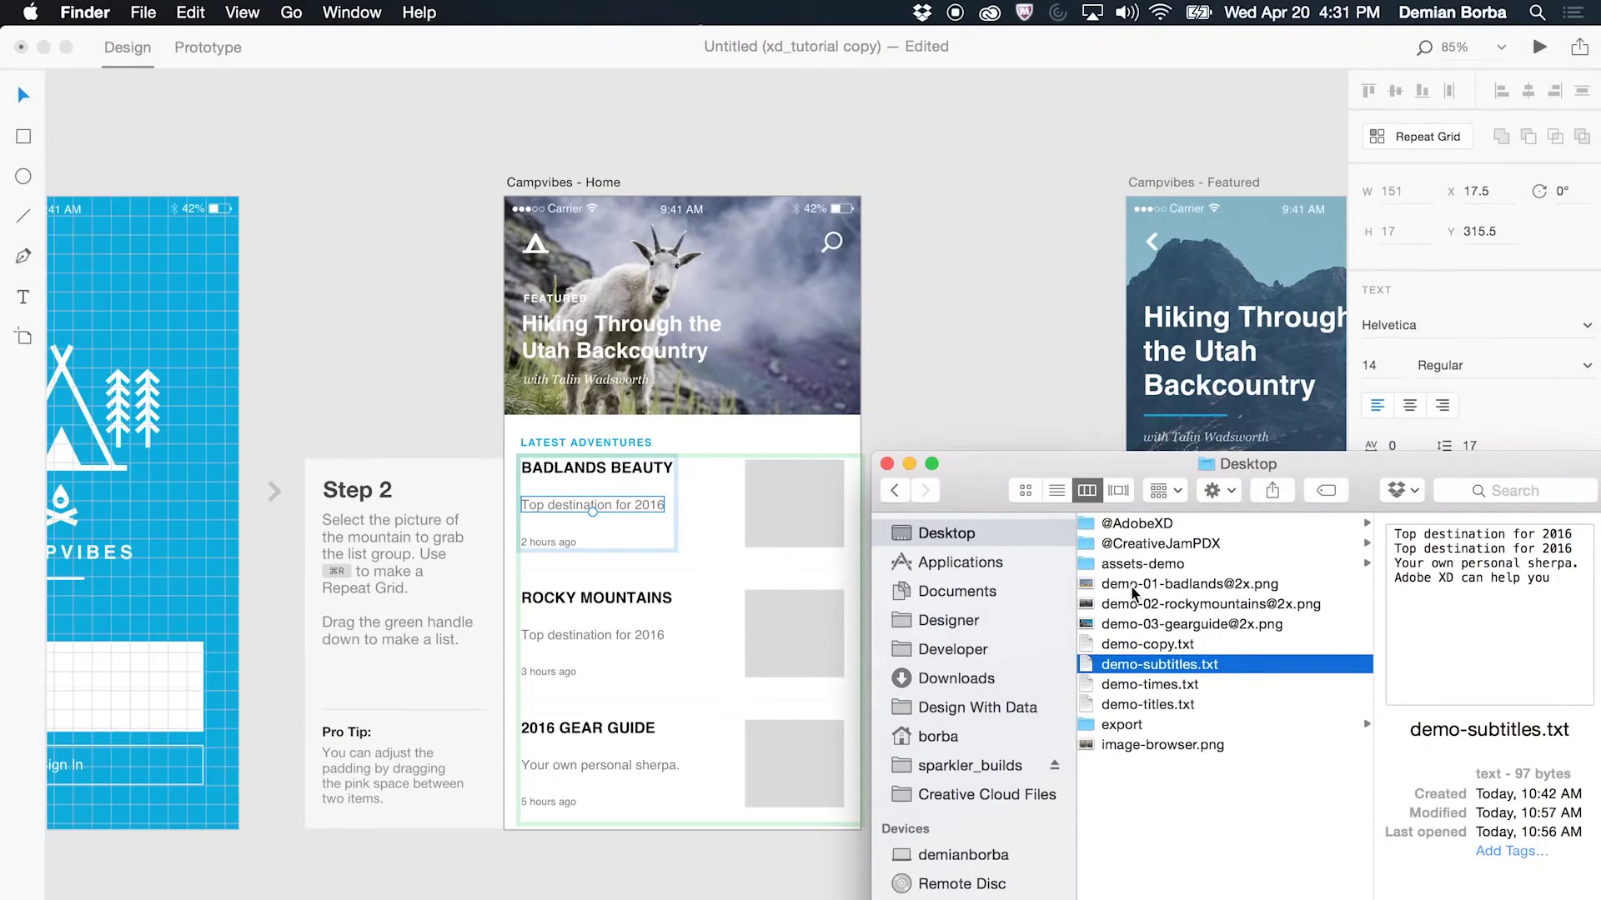
Drop the three demo photos into the list's grey image placeholders
{"action": "left_click", "coordinate": [1132, 585]}
{"action": "left_click", "coordinate": [1107, 625], "text": "shift"}
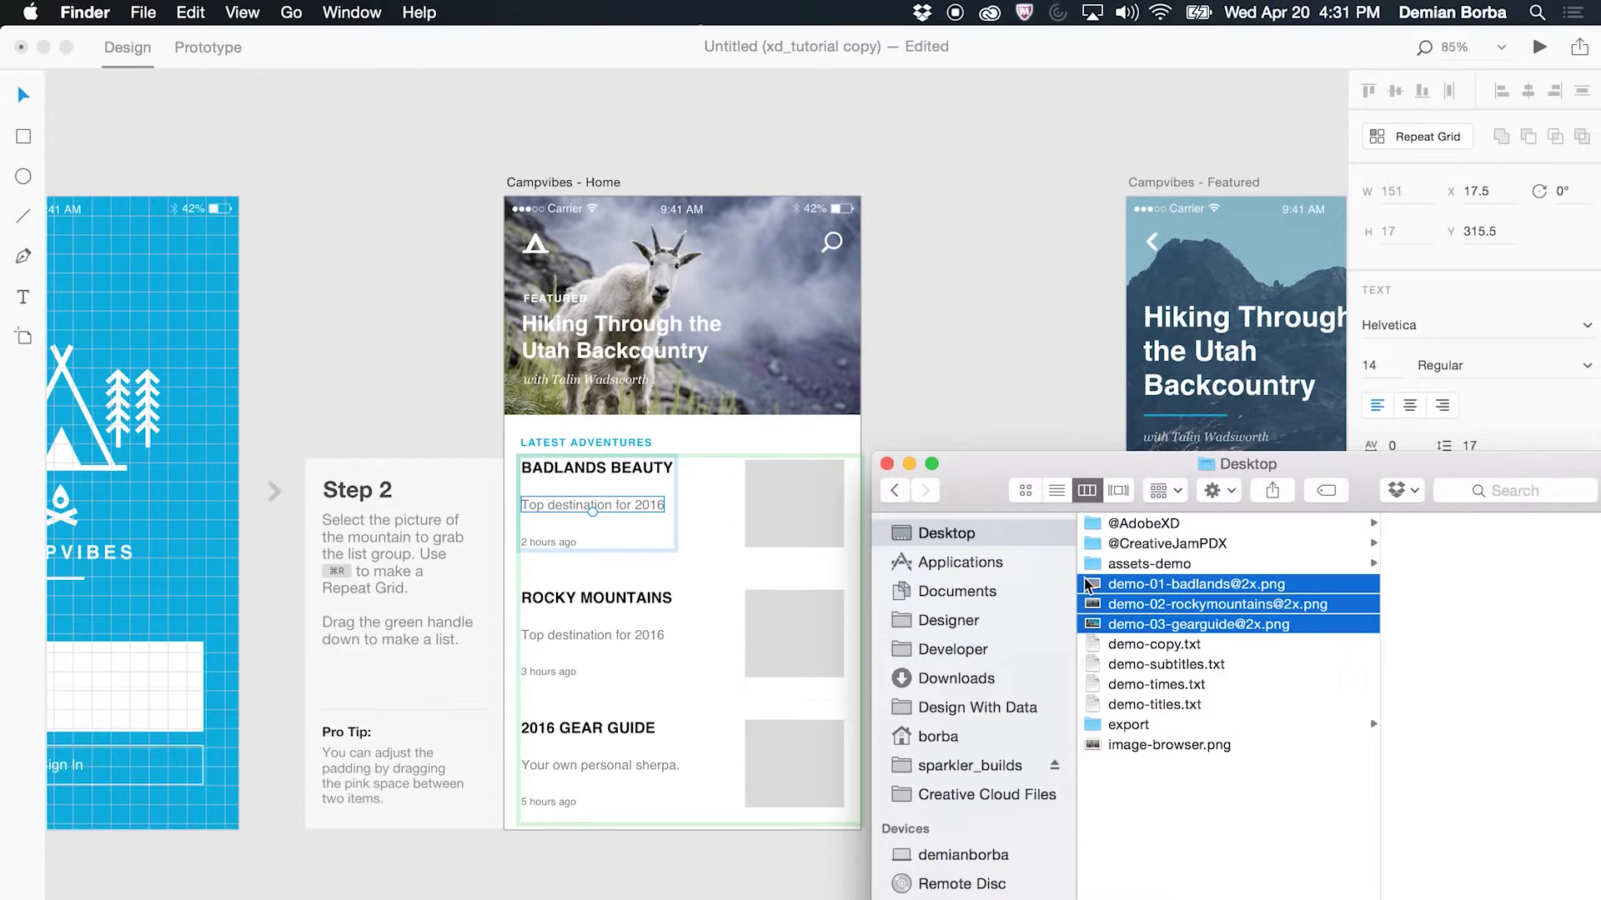
{"action": "left_click_drag", "start_coordinate": [1092, 589], "coordinate": [763, 524]}
{"action": "left_click", "coordinate": [764, 523]}
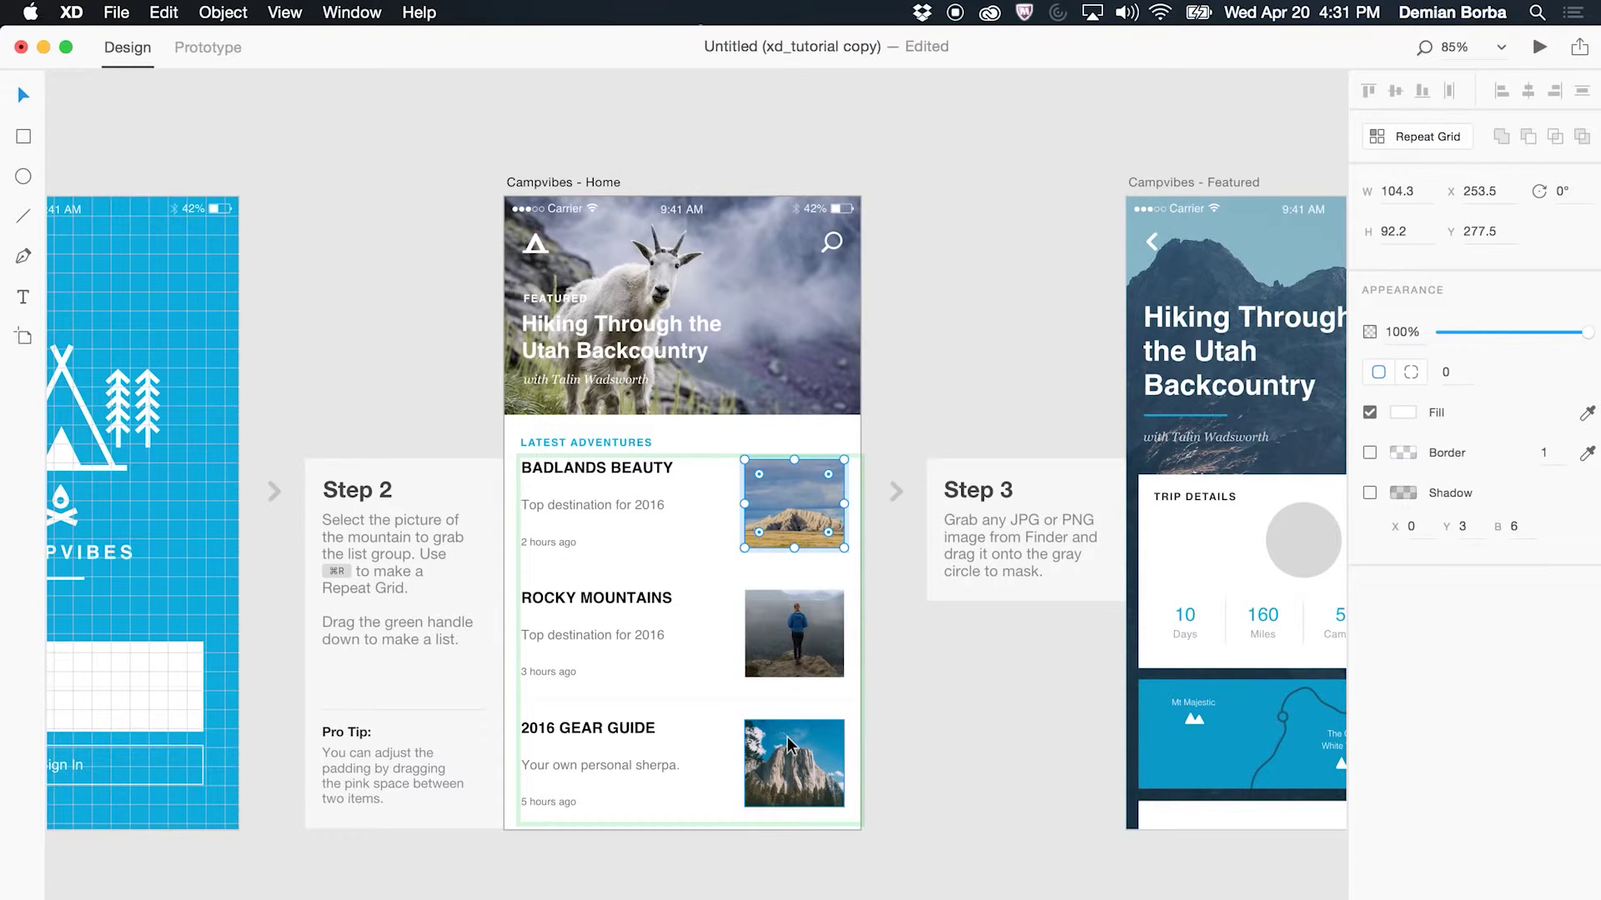
Drag the three-hikers forest photo from Chrome's image-browser.png tab onto the 2016 GEAR GUIDE image
{"action": "key", "text": "super+Tab"}
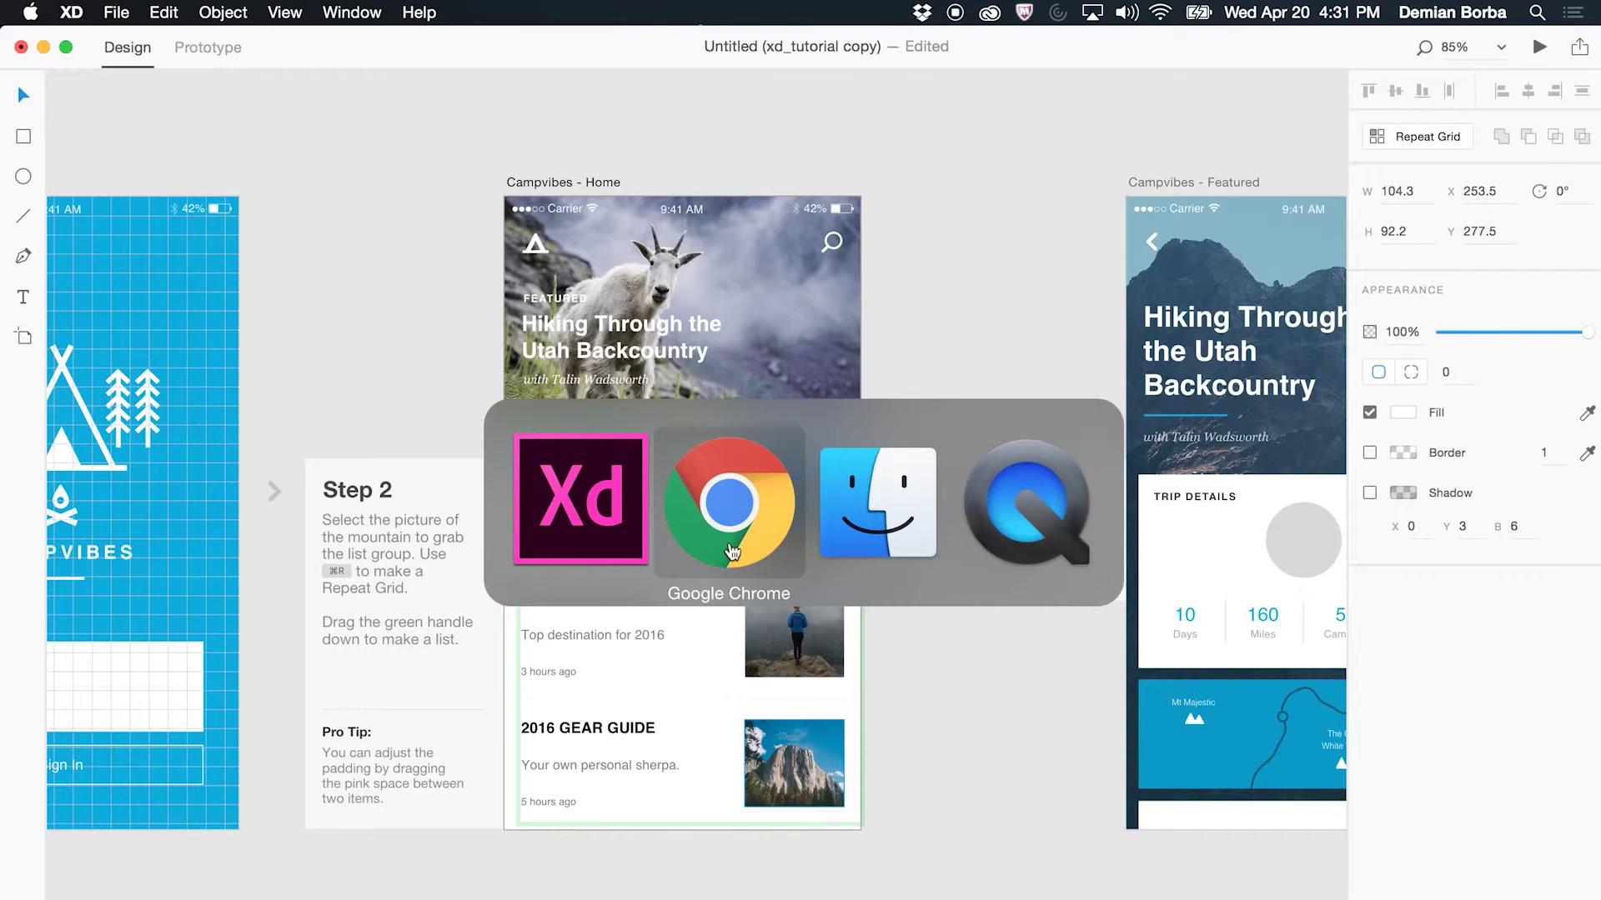
{"action": "left_click", "coordinate": [1177, 53]}
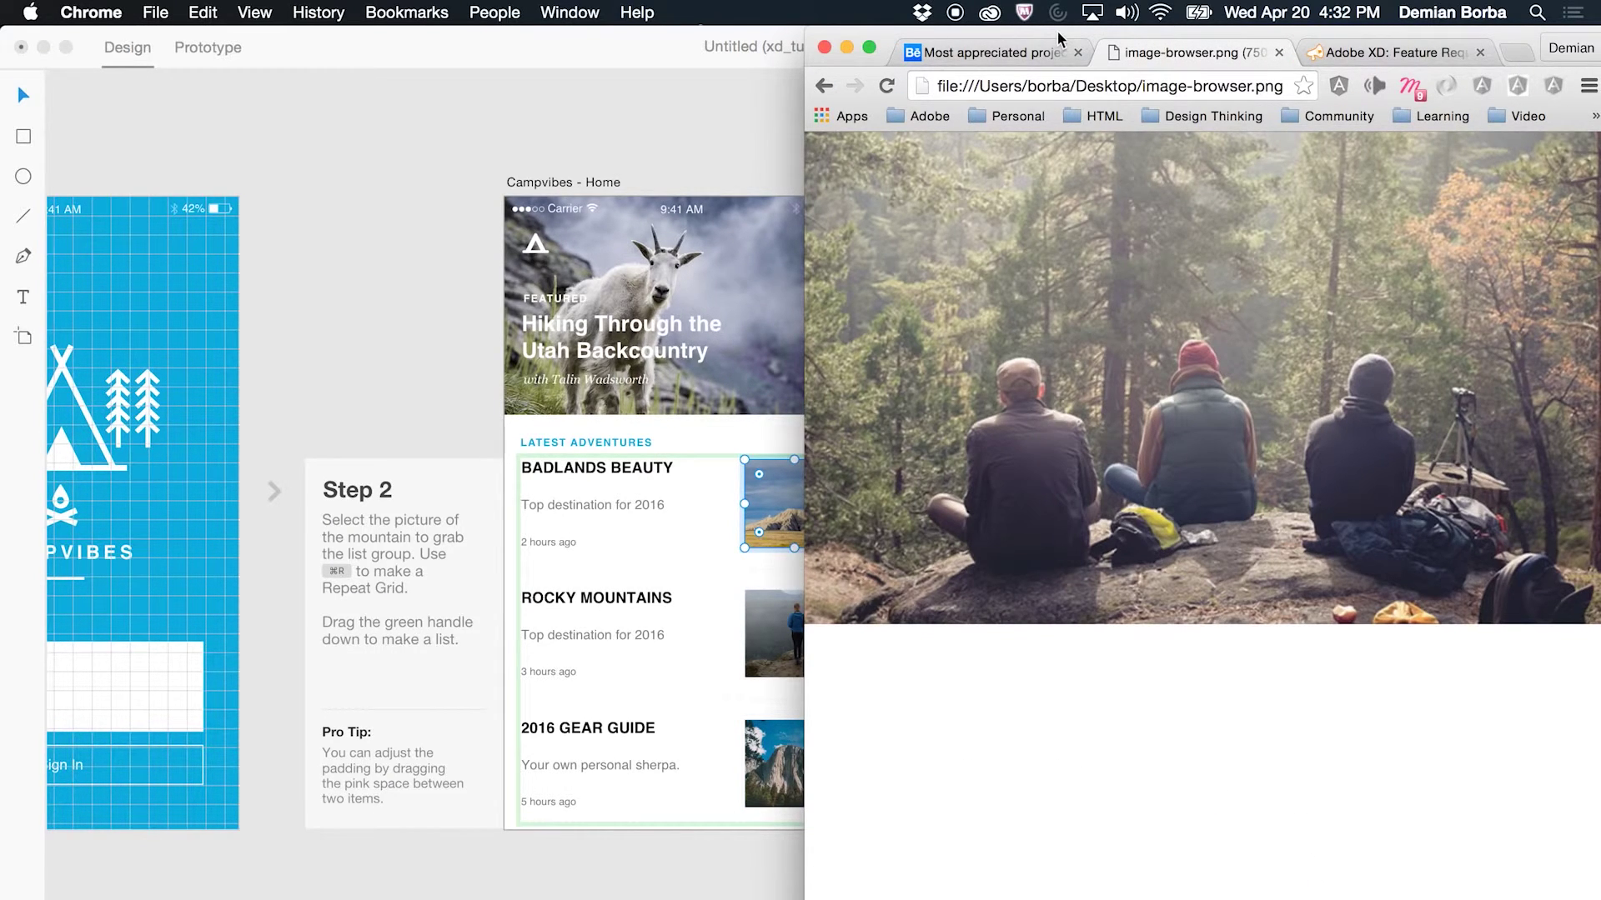
{"action": "left_click_drag", "start_coordinate": [1060, 40], "coordinate": [1254, 40]}
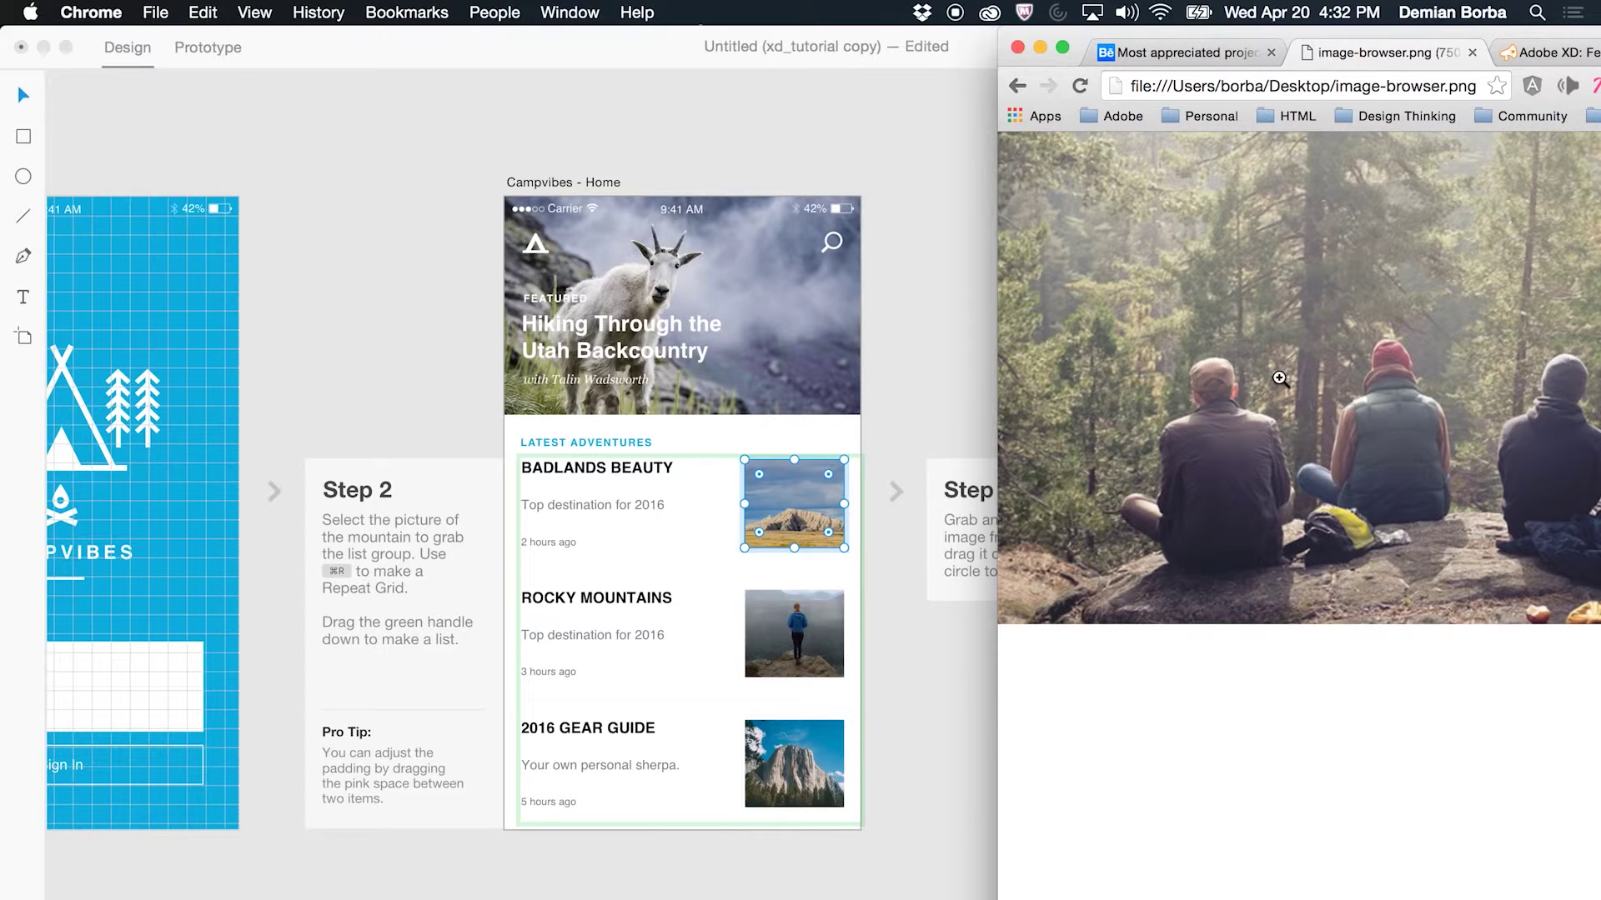
{"action": "left_click_drag", "start_coordinate": [1280, 380], "coordinate": [797, 755]}
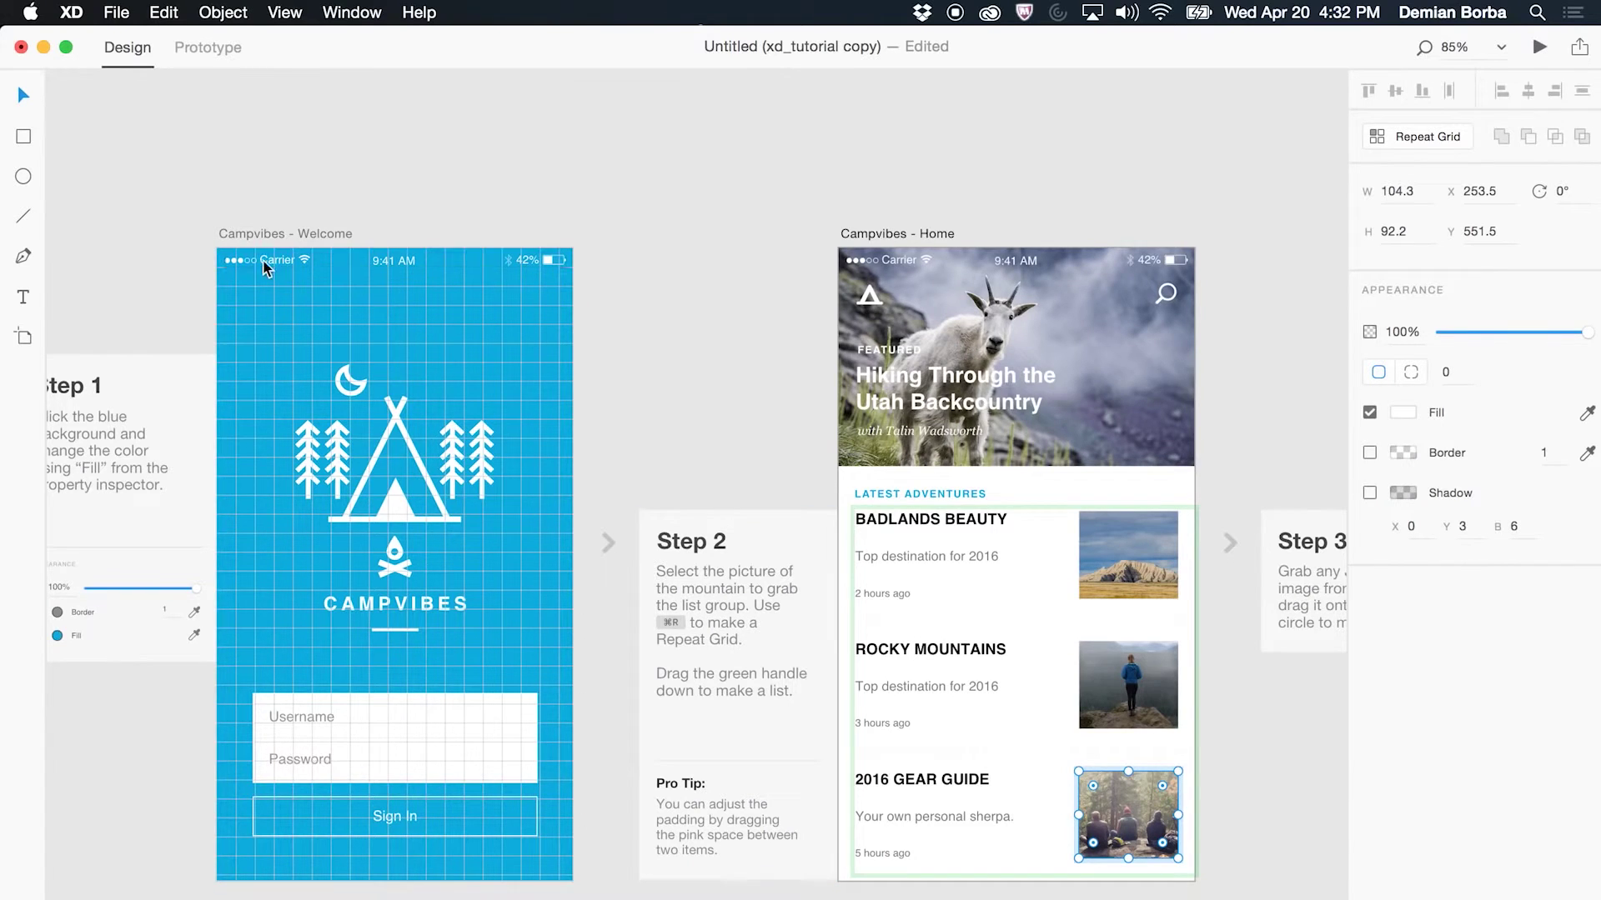
Link the Welcome screen's Sign In button to Home with Slide Left, Ease Out, 0.2 s
{"action": "left_click", "coordinate": [213, 49]}
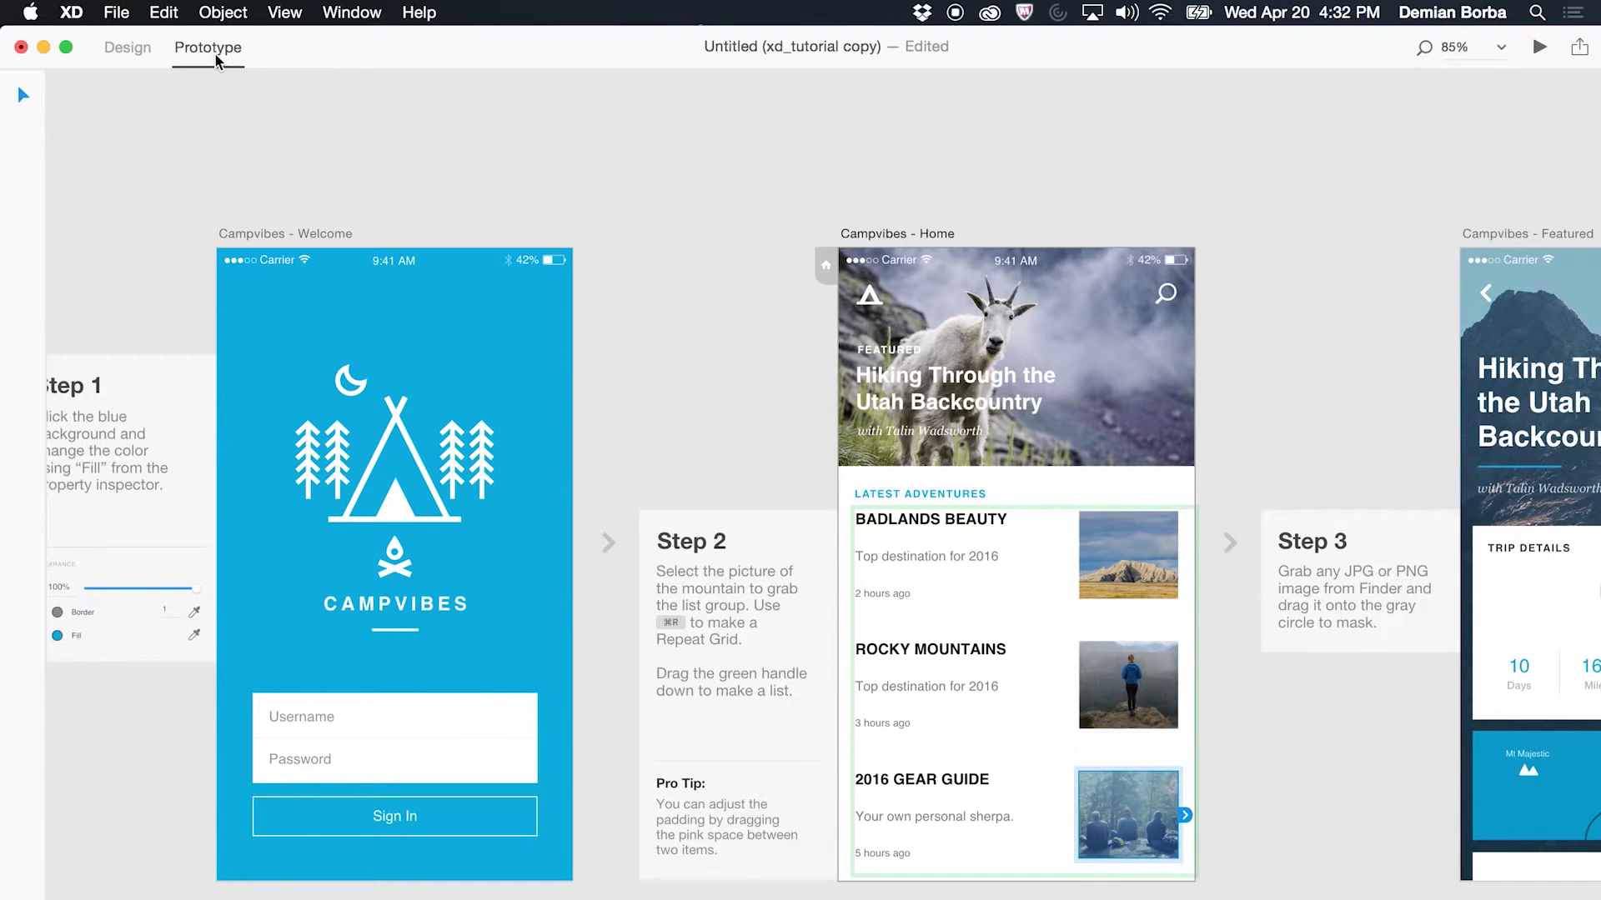
{"action": "left_click", "coordinate": [124, 49]}
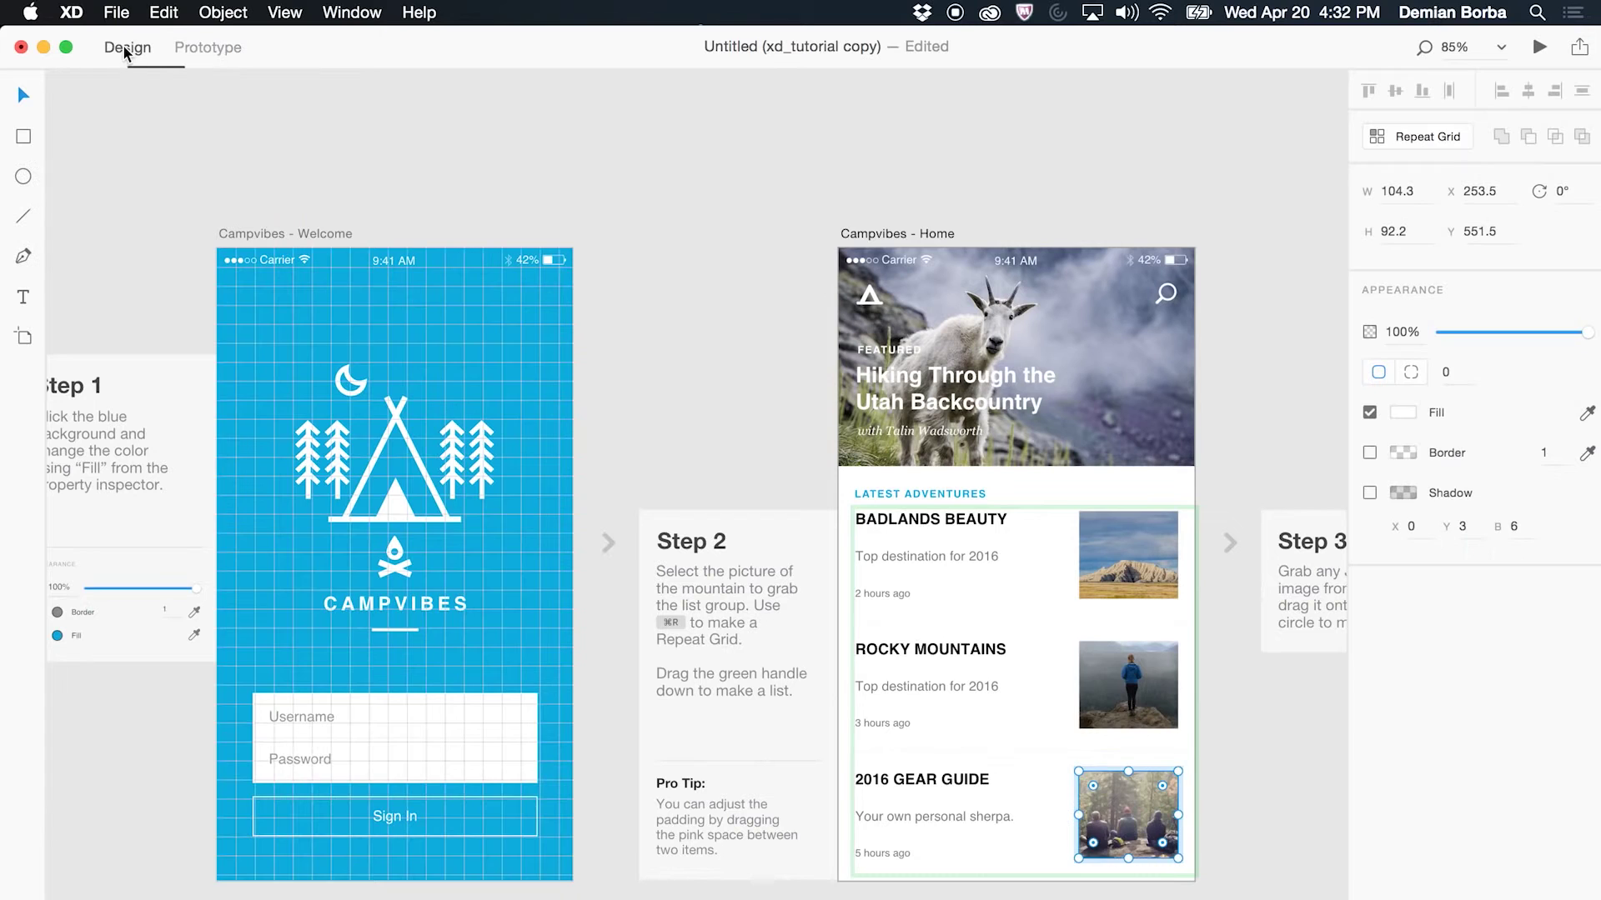
{"action": "key", "text": "ctrl+Tab"}
{"action": "key", "text": "ctrl+Tab"}
{"action": "key", "text": "ctrl+Tab"}
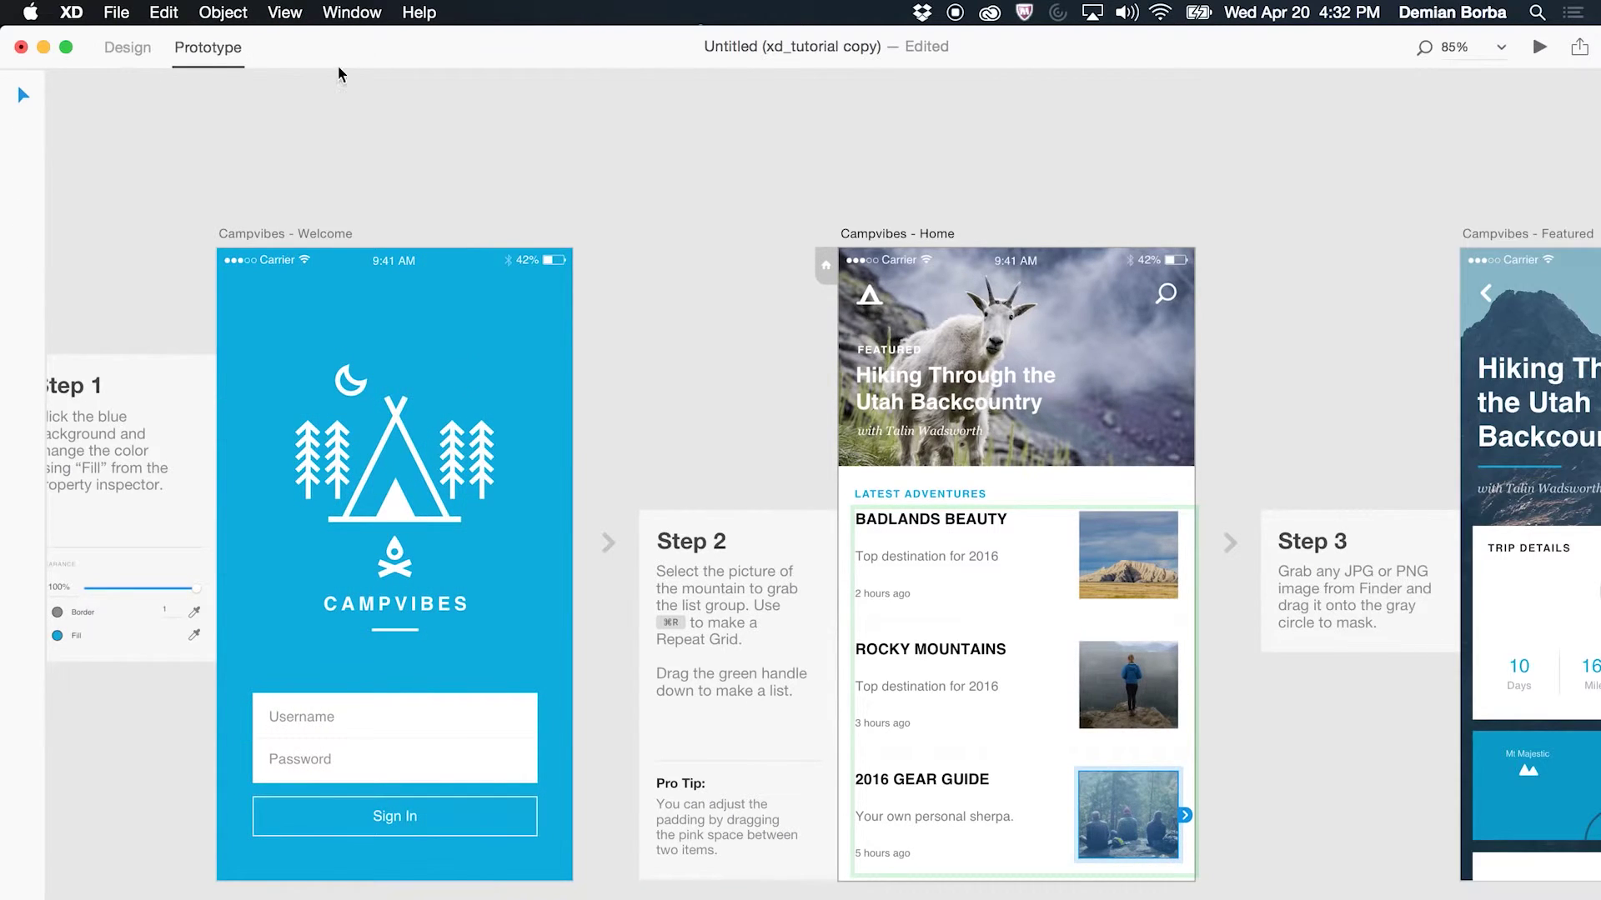
{"action": "left_click", "coordinate": [532, 826]}
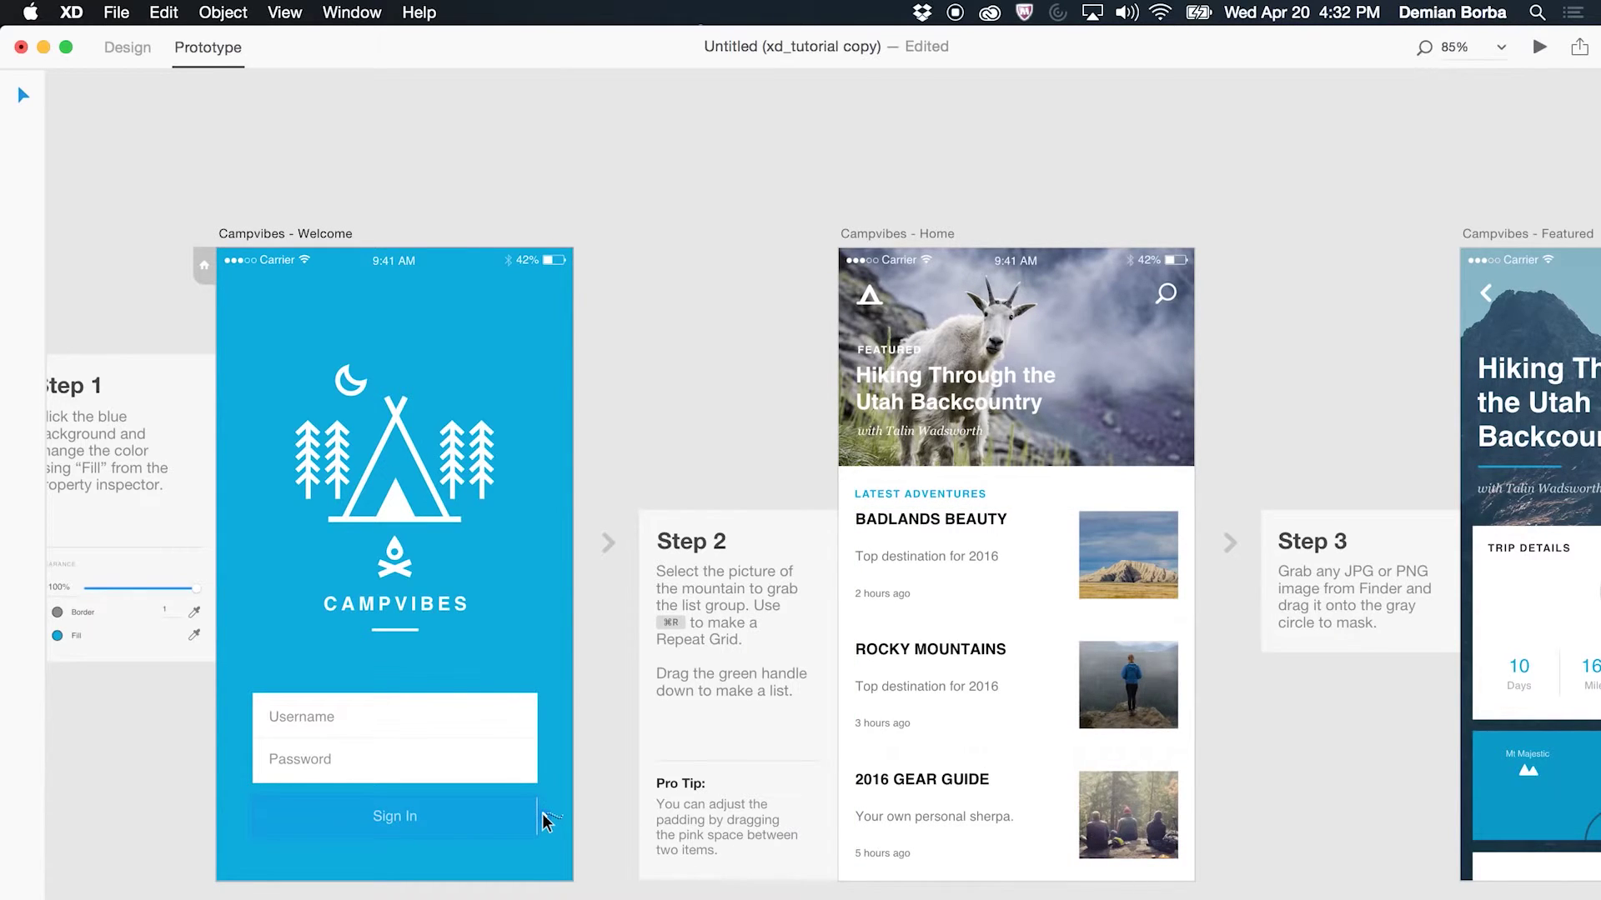
{"action": "left_click_drag", "start_coordinate": [543, 821], "coordinate": [867, 392]}
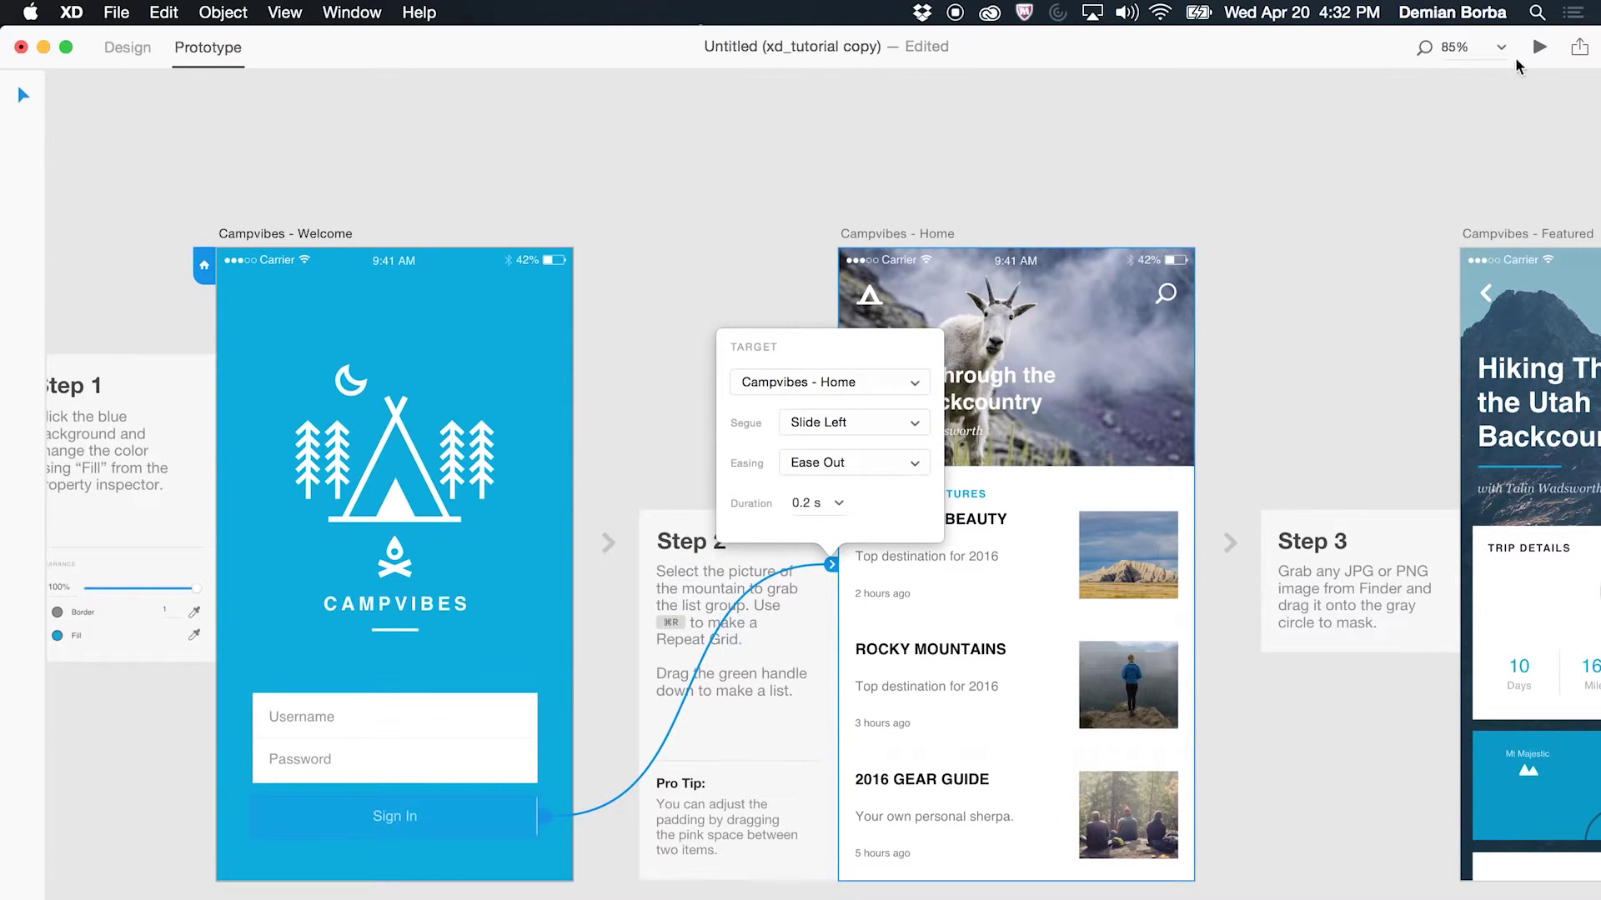
Preview the prototype and confirm Sign In goes to the Home screen
{"action": "left_click", "coordinate": [1540, 46]}
{"action": "left_click", "coordinate": [650, 872]}
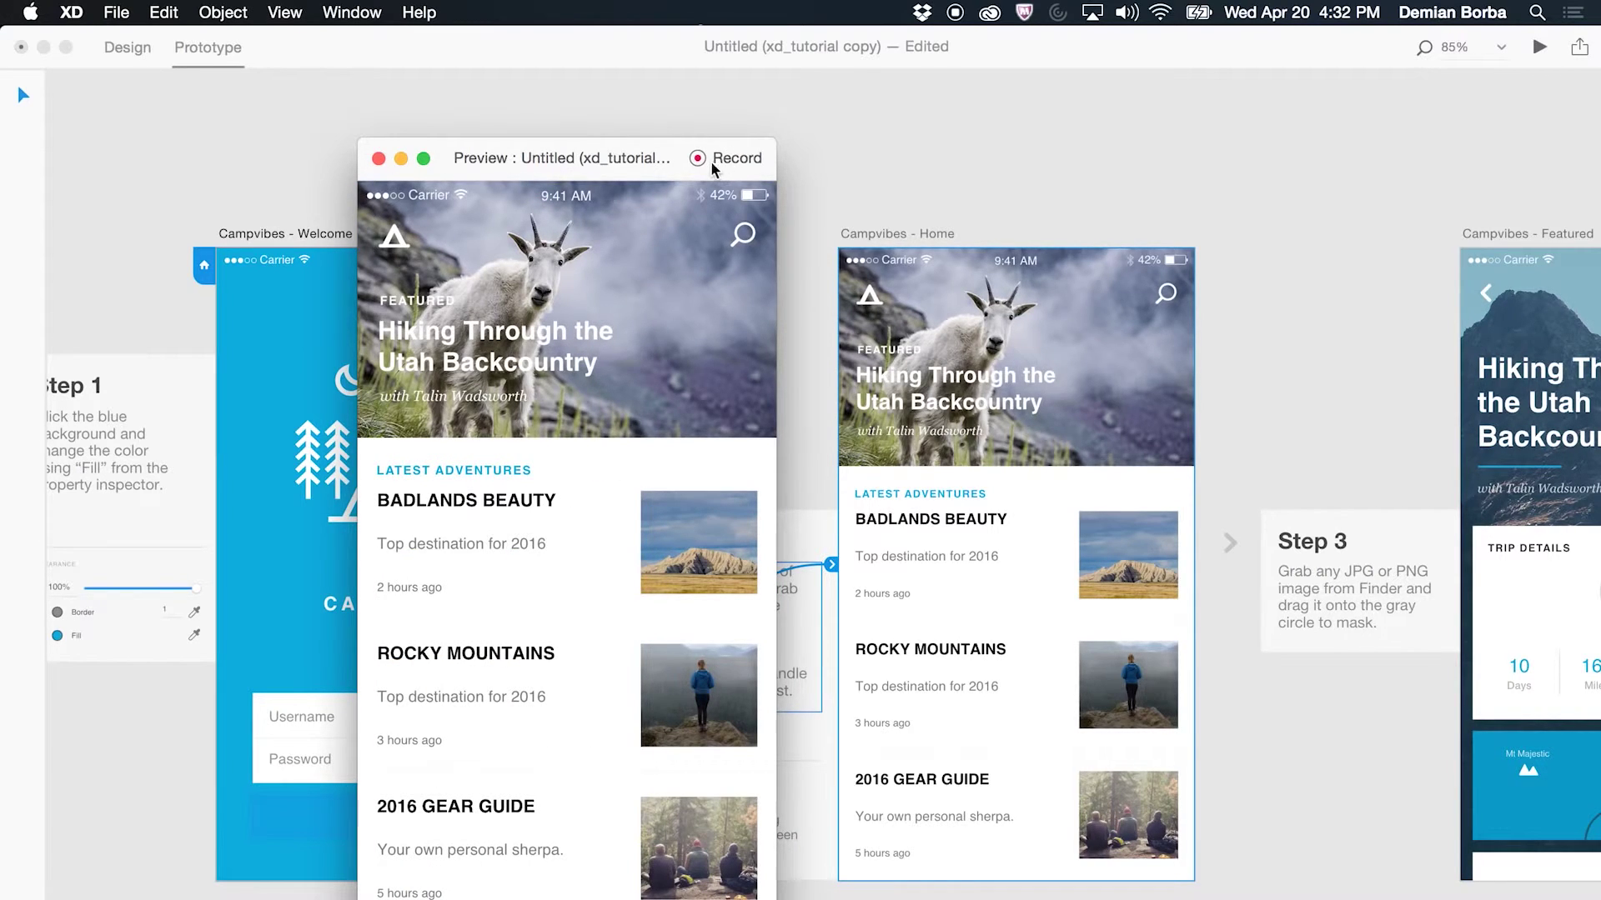
{"action": "left_click", "coordinate": [378, 158]}
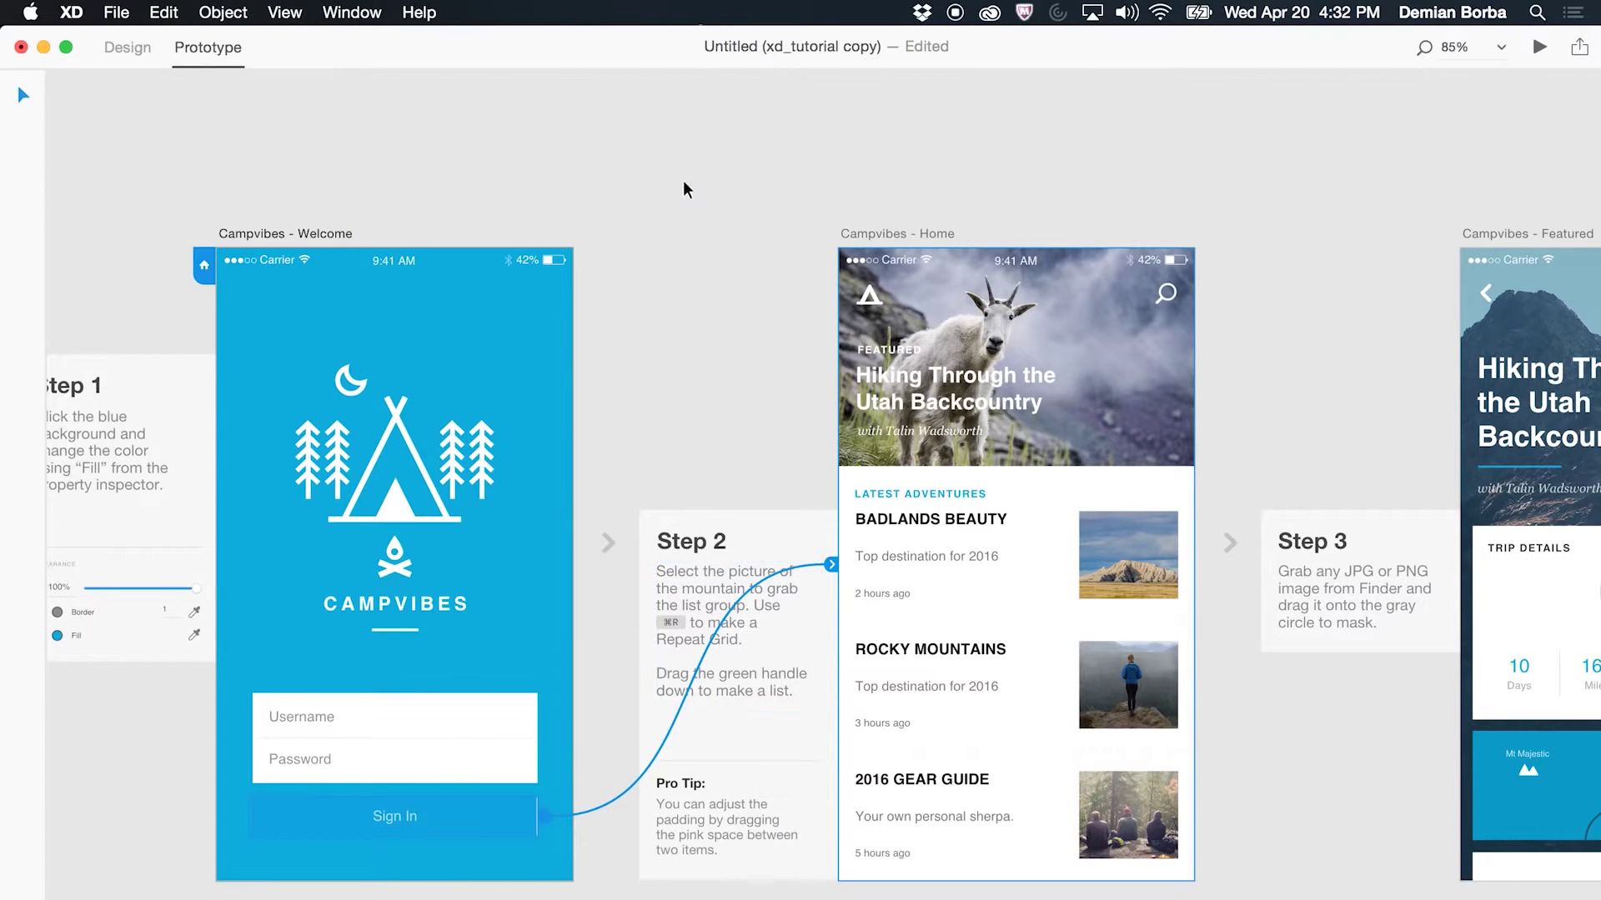
Retitle the shared prototype to 'Public Preview 2'
{"action": "left_click", "coordinate": [1578, 53]}
{"action": "triple_click", "coordinate": [1476, 136]}
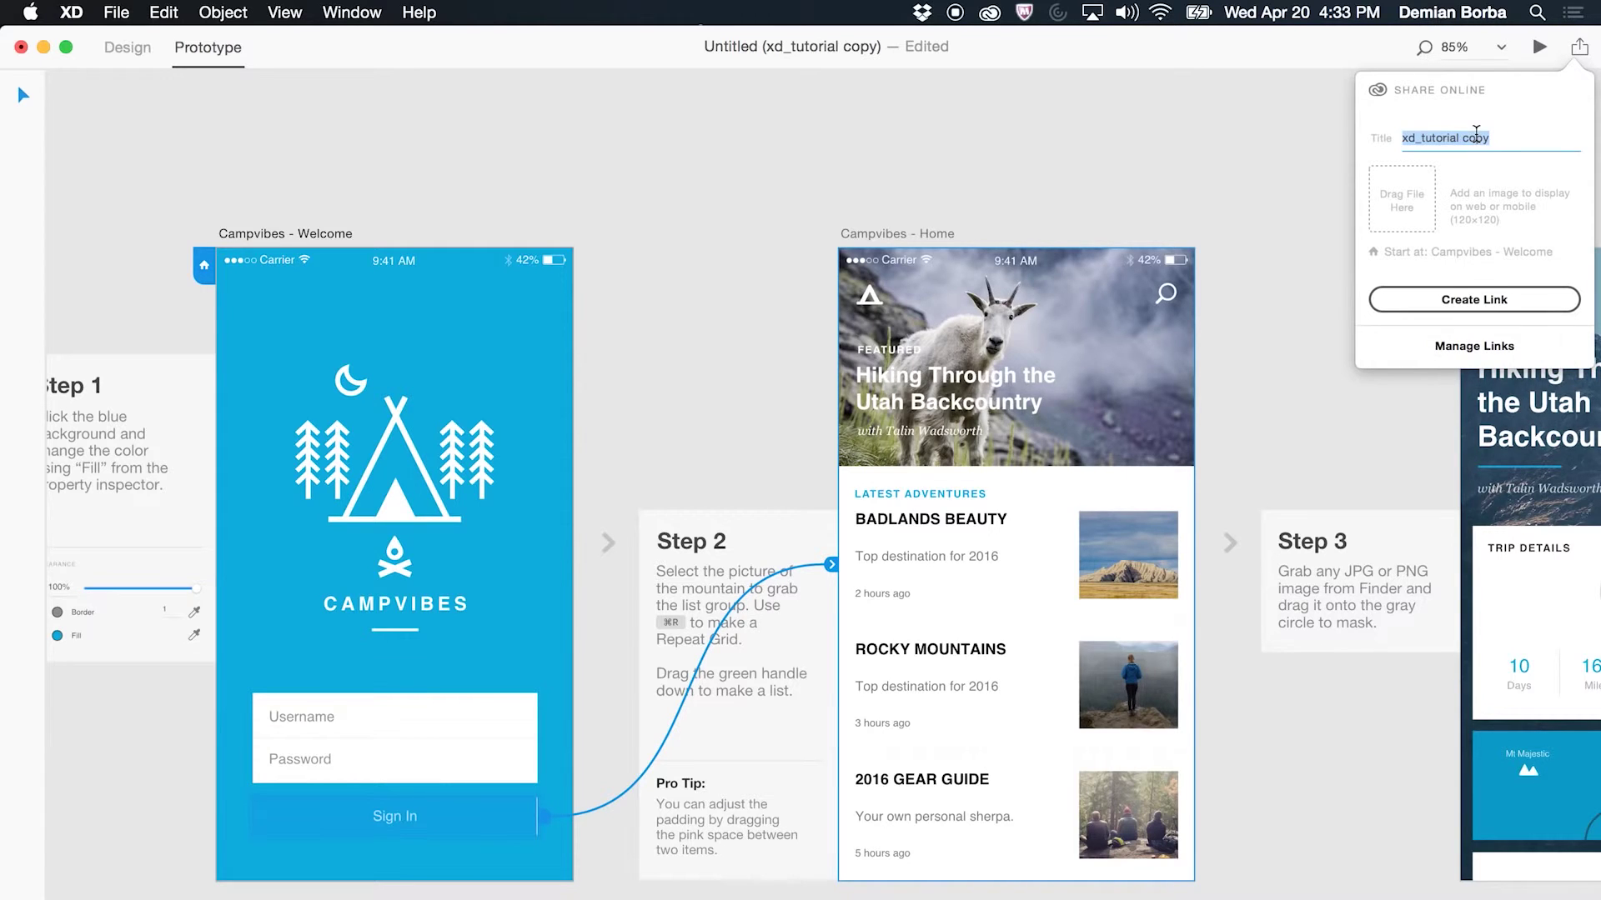
{"action": "type", "text": "P"}
Add image-browser.png as the thumbnail, create the shared link, and copy it
{"action": "key", "text": "super+Tab"}
{"action": "key", "text": "super+Tab"}
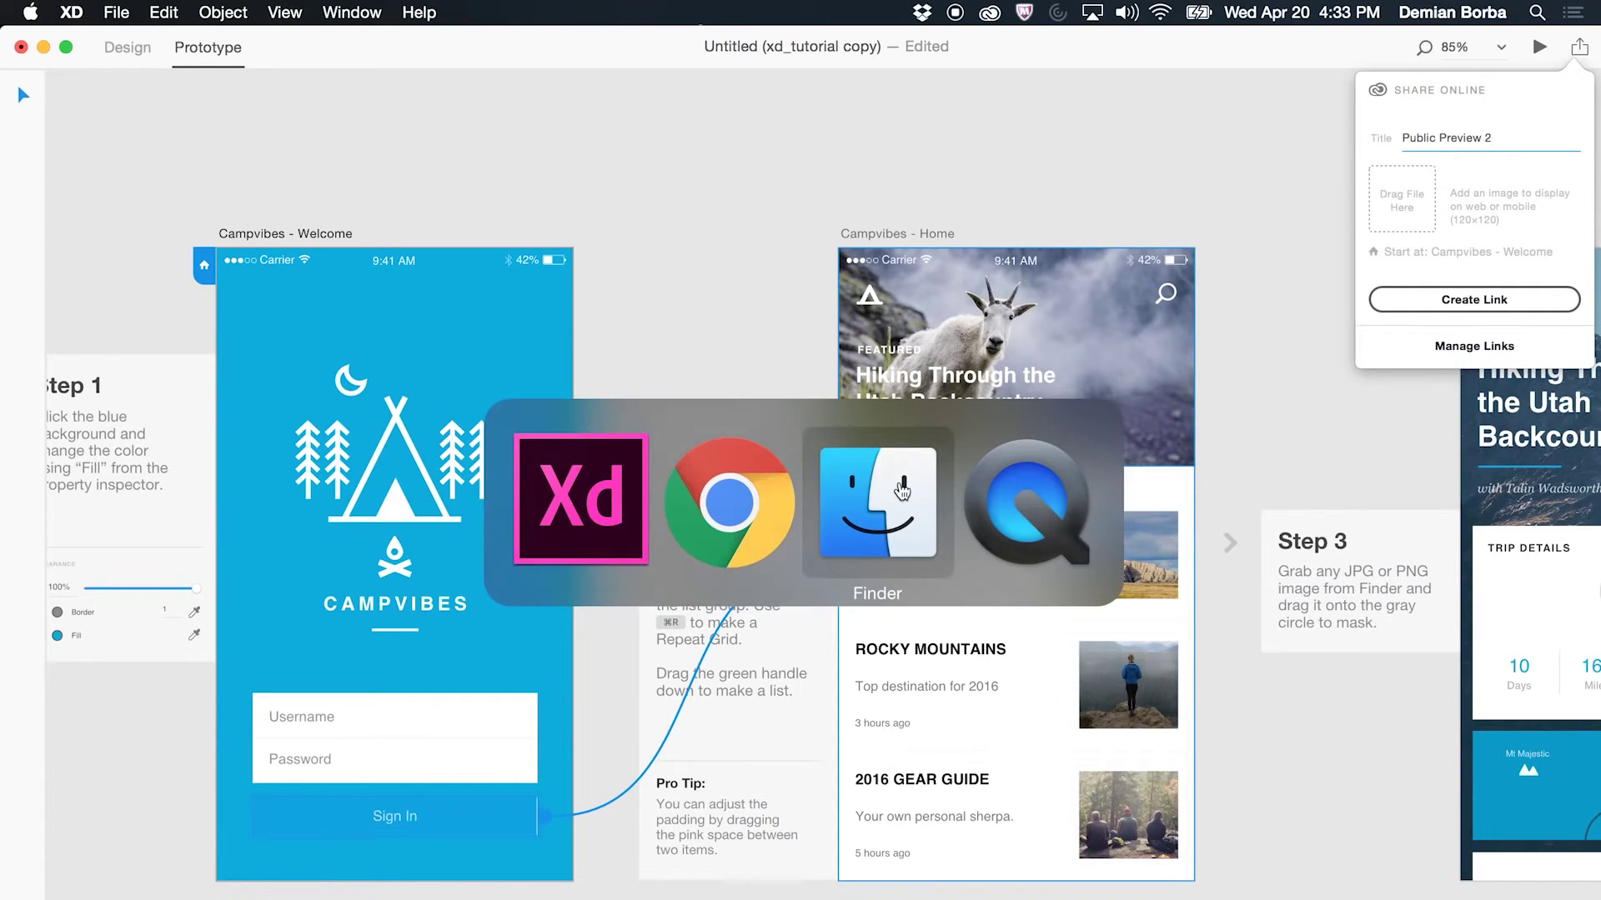
{"action": "left_click", "coordinate": [1100, 745]}
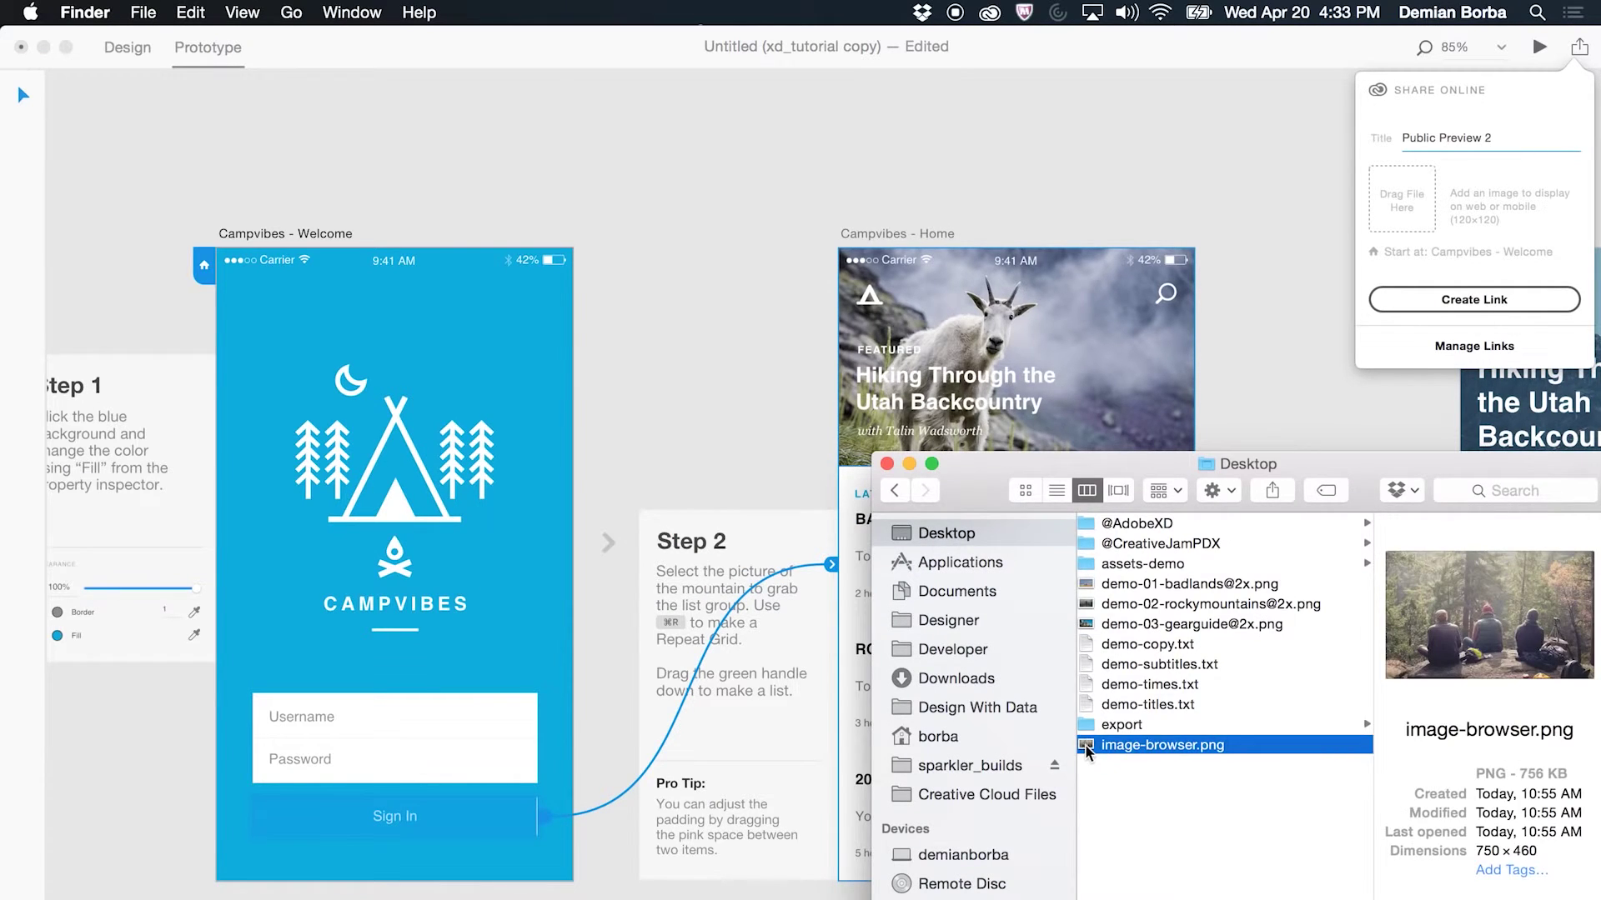
{"action": "left_click_drag", "start_coordinate": [1092, 748], "coordinate": [1403, 208]}
{"action": "left_click", "coordinate": [1449, 305]}
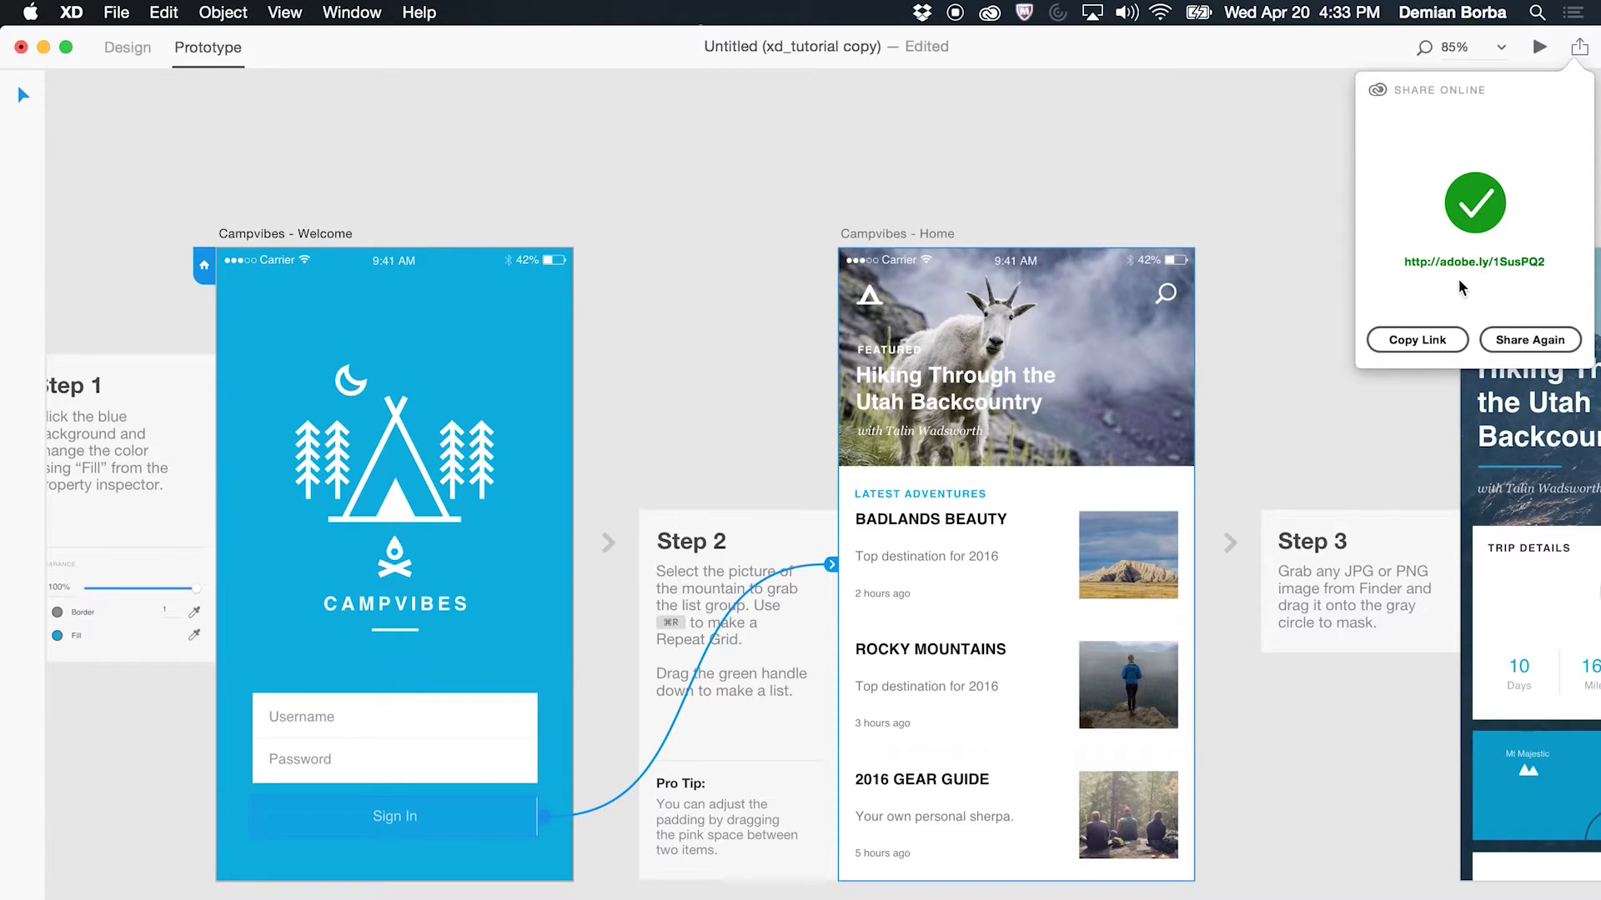
{"action": "left_click", "coordinate": [1428, 338]}
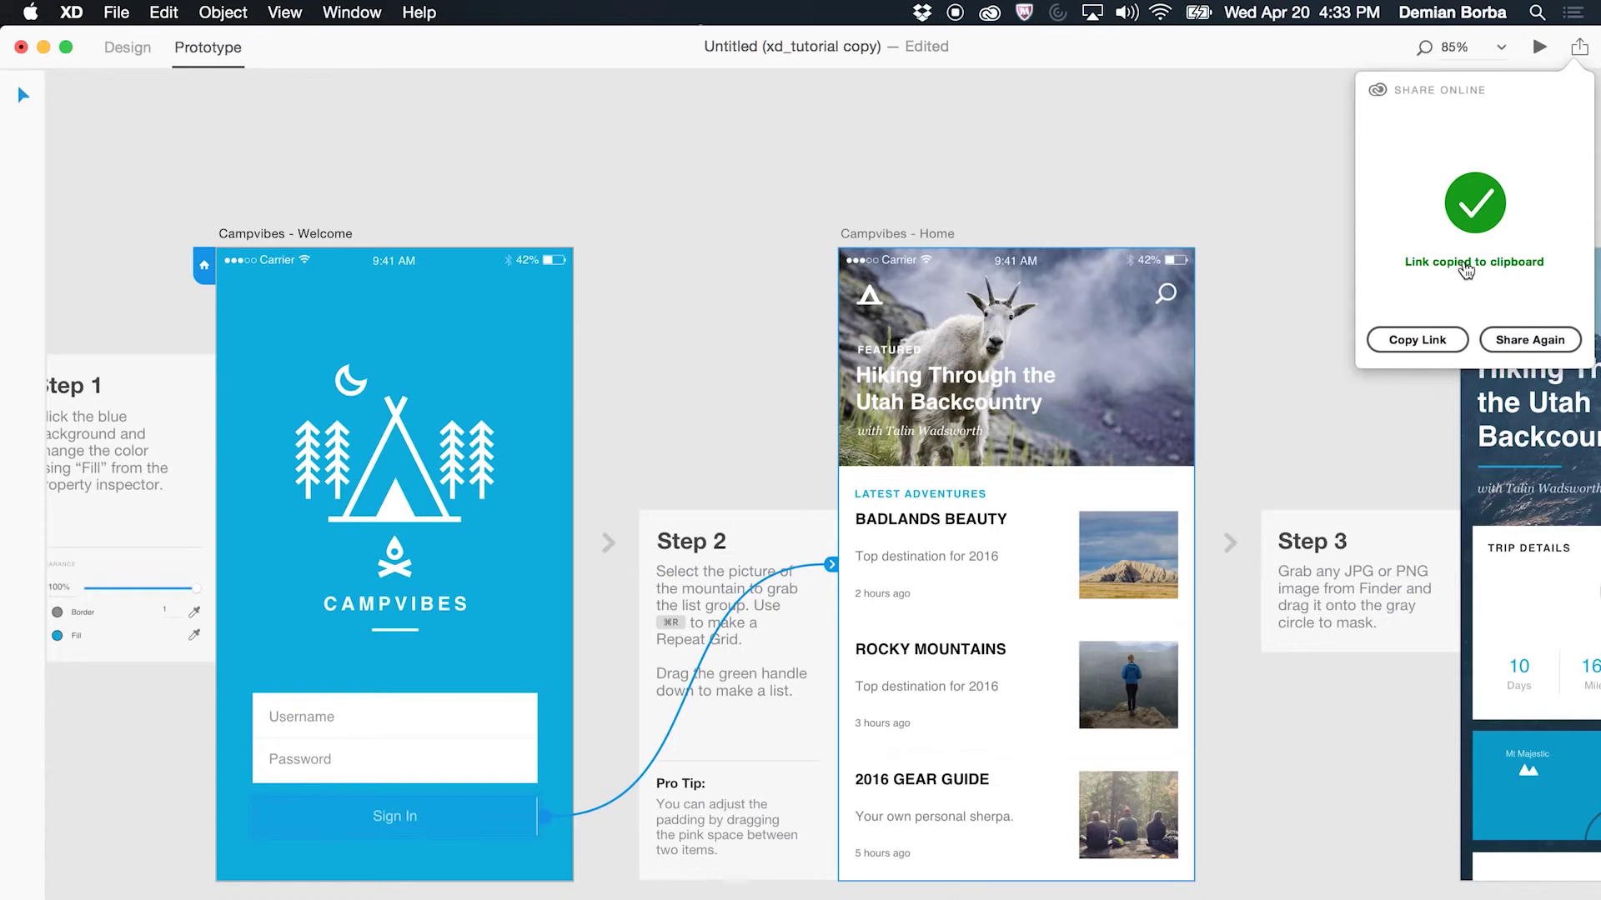
Open the Public Preview 2 link in Chrome and widen the browser window
{"action": "left_click", "coordinate": [1463, 263]}
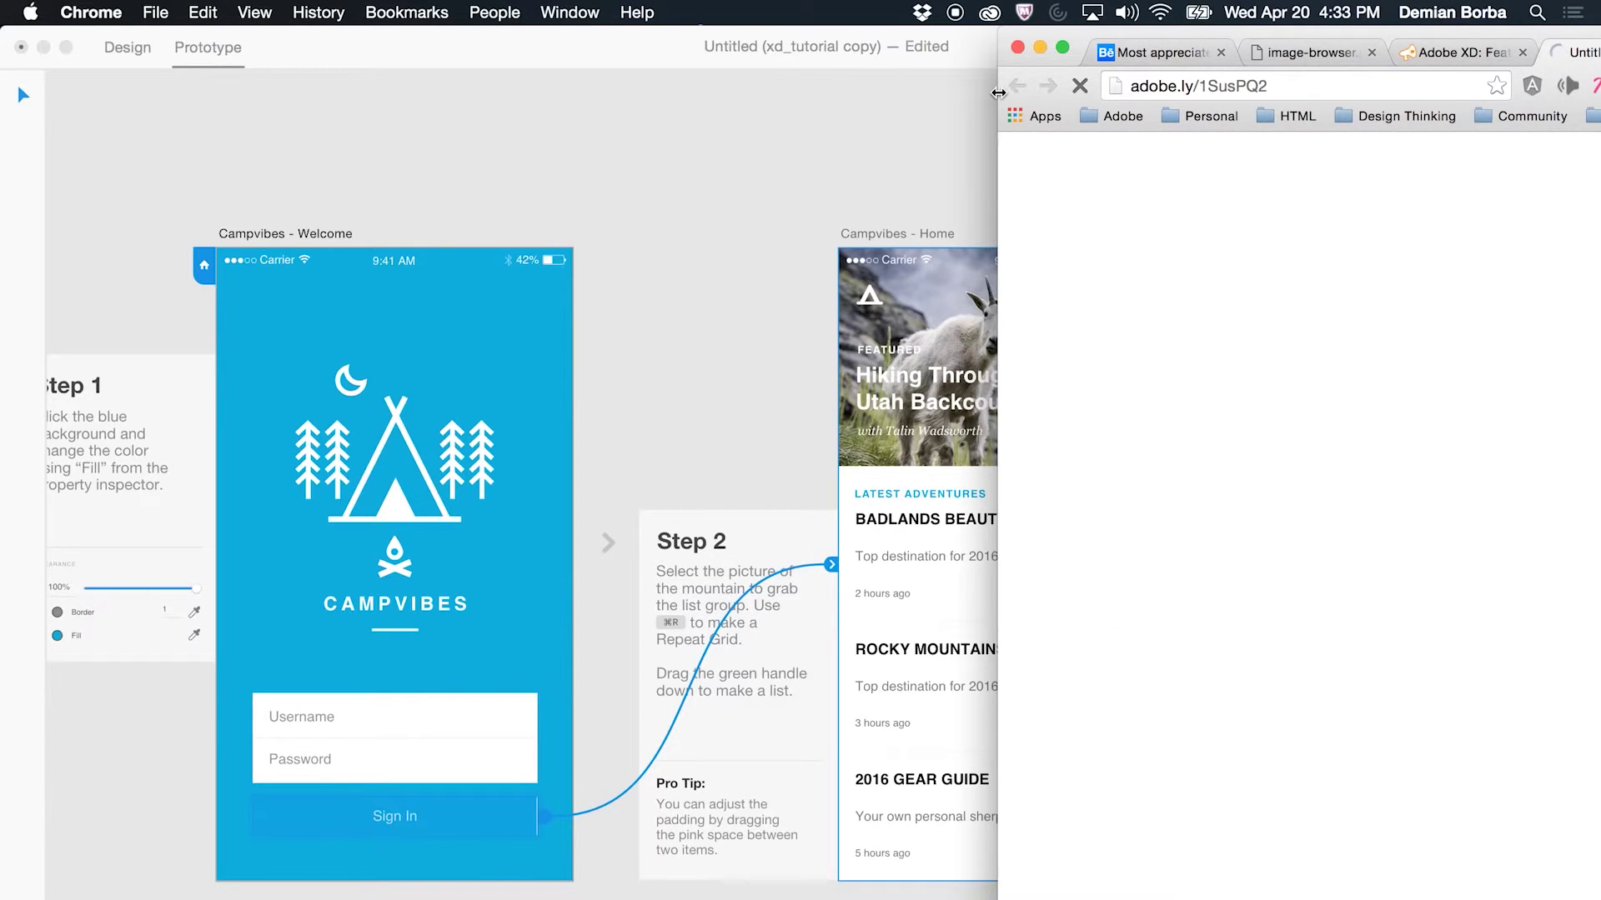
{"action": "left_click_drag", "start_coordinate": [998, 92], "coordinate": [594, 92]}
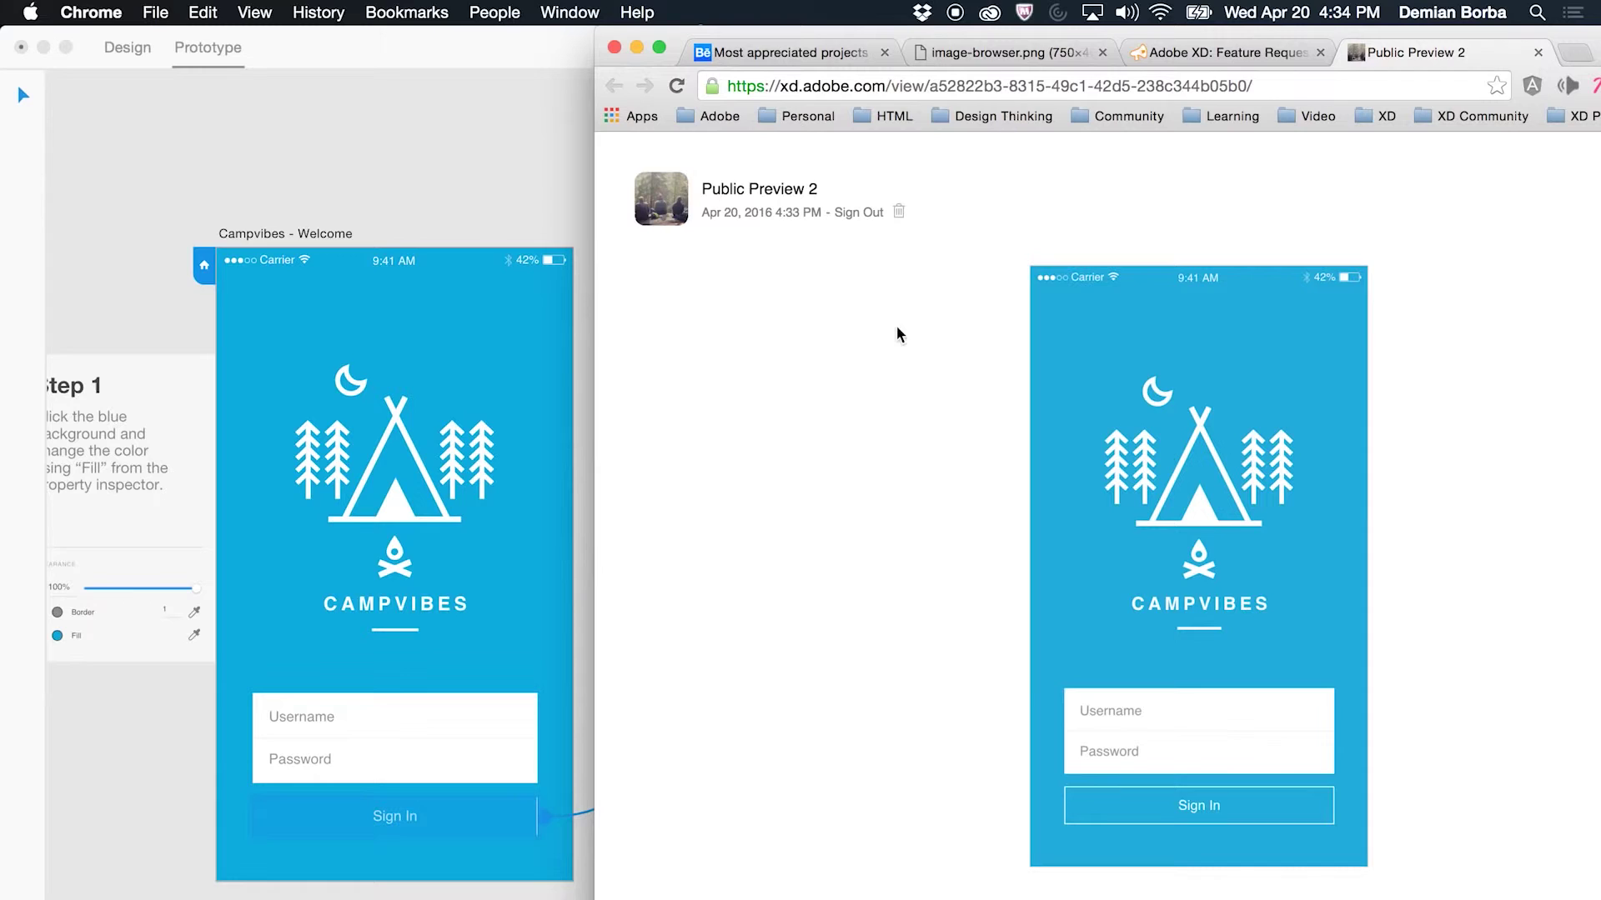
Update the shared prototype link, then open Manage Links to view Creative Cloud Prototypes
{"action": "left_click", "coordinate": [510, 179]}
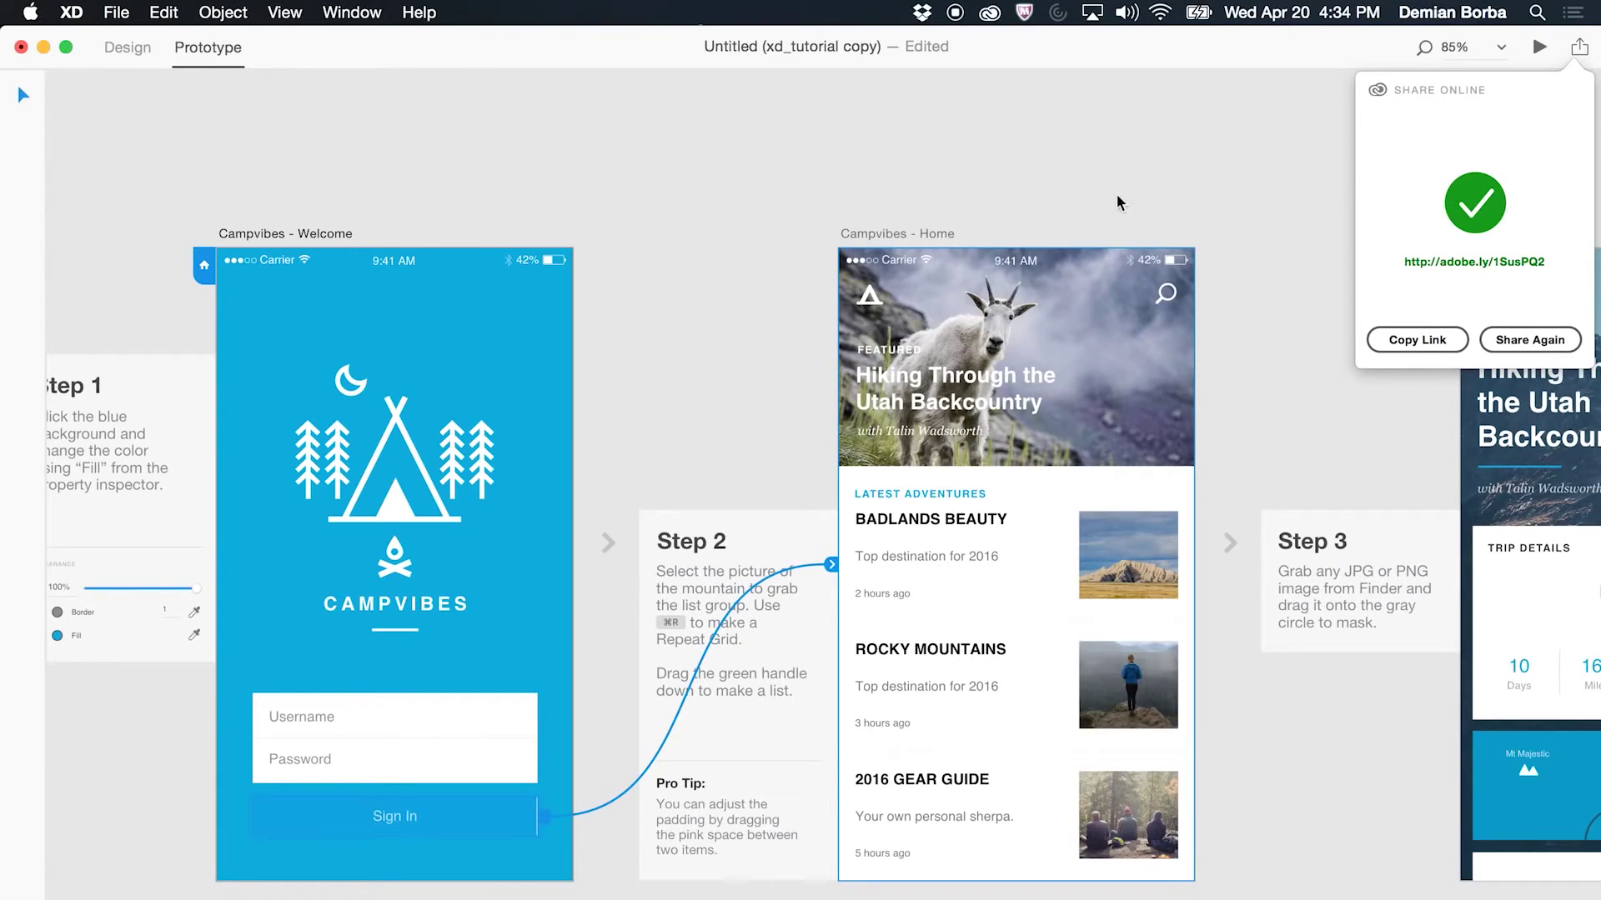
{"action": "left_click", "coordinate": [1531, 341]}
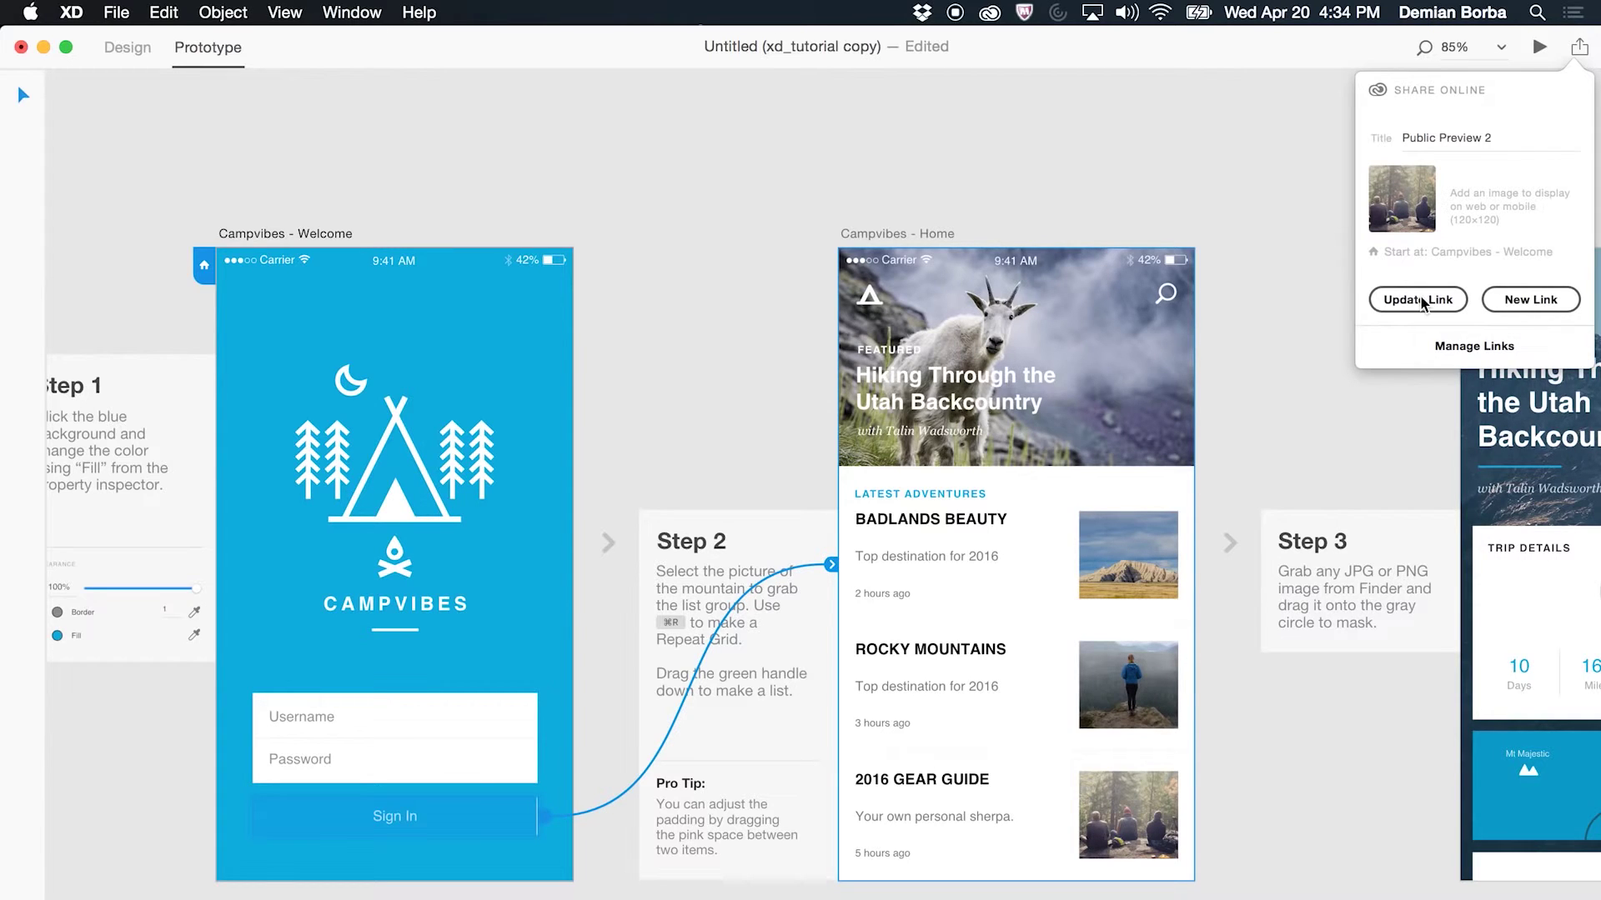
{"action": "left_click", "coordinate": [1538, 301]}
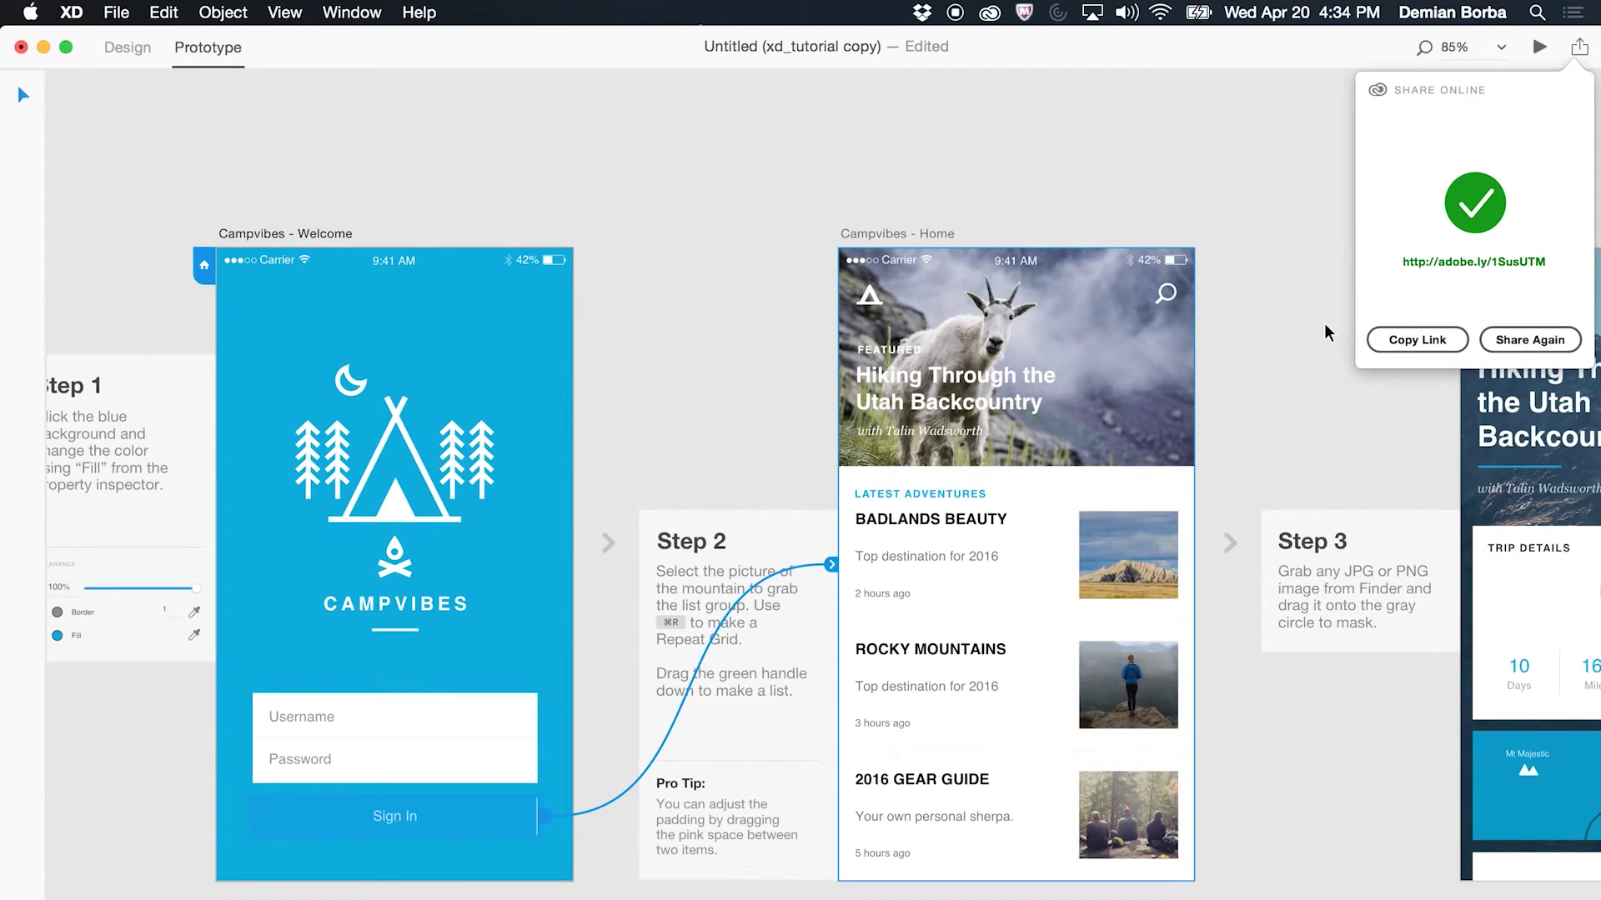
{"action": "left_click", "coordinate": [1530, 338]}
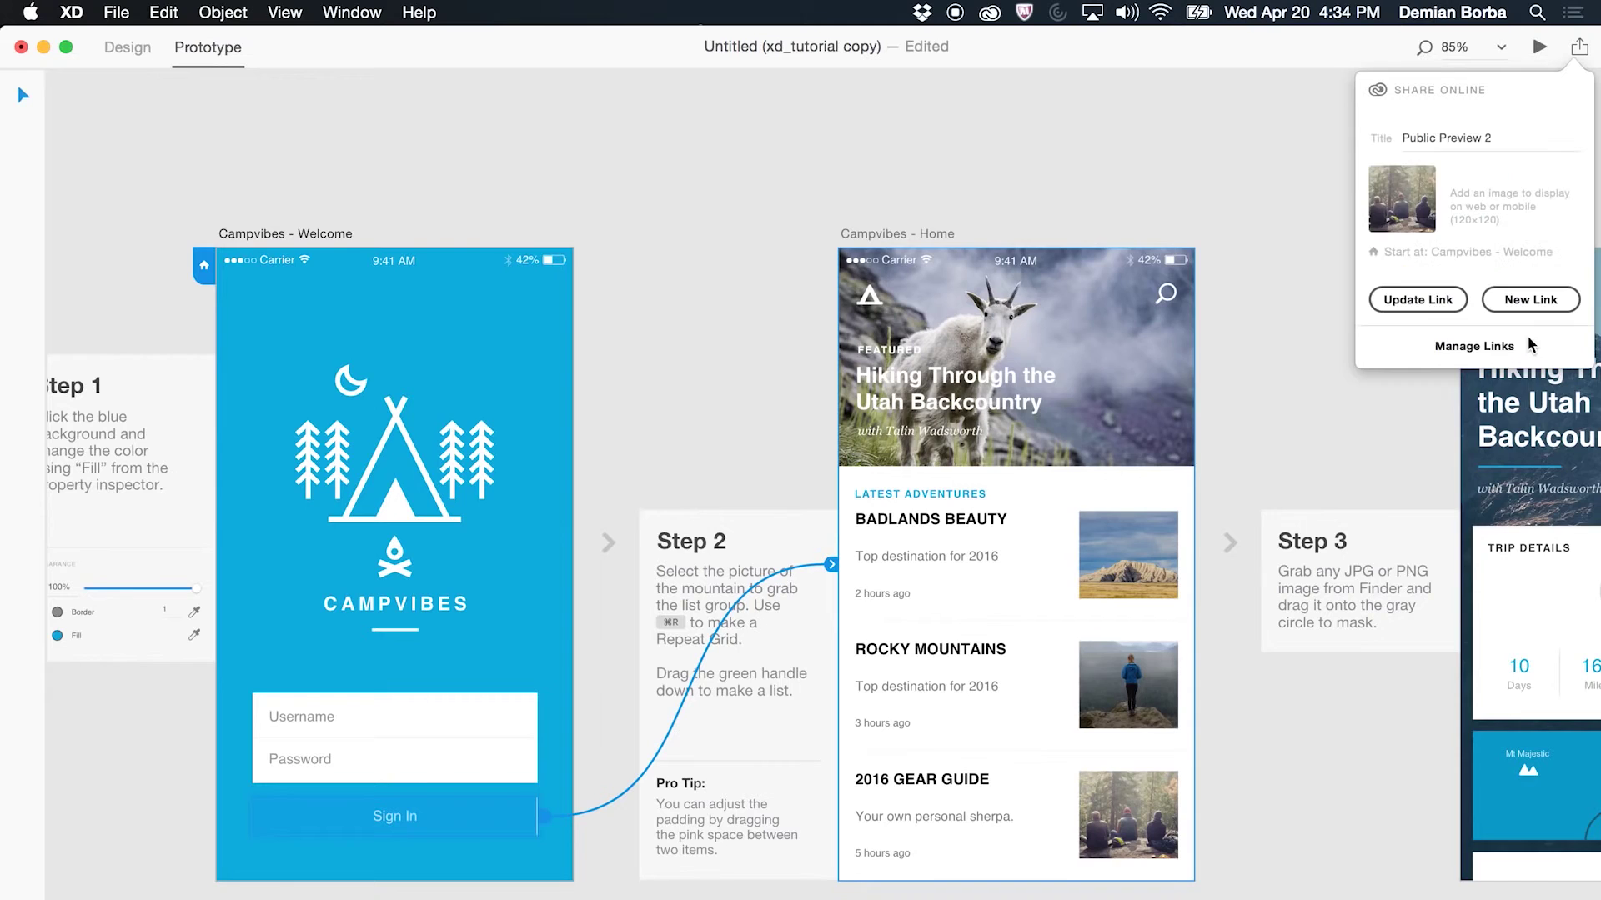
{"action": "left_click", "coordinate": [1462, 354]}
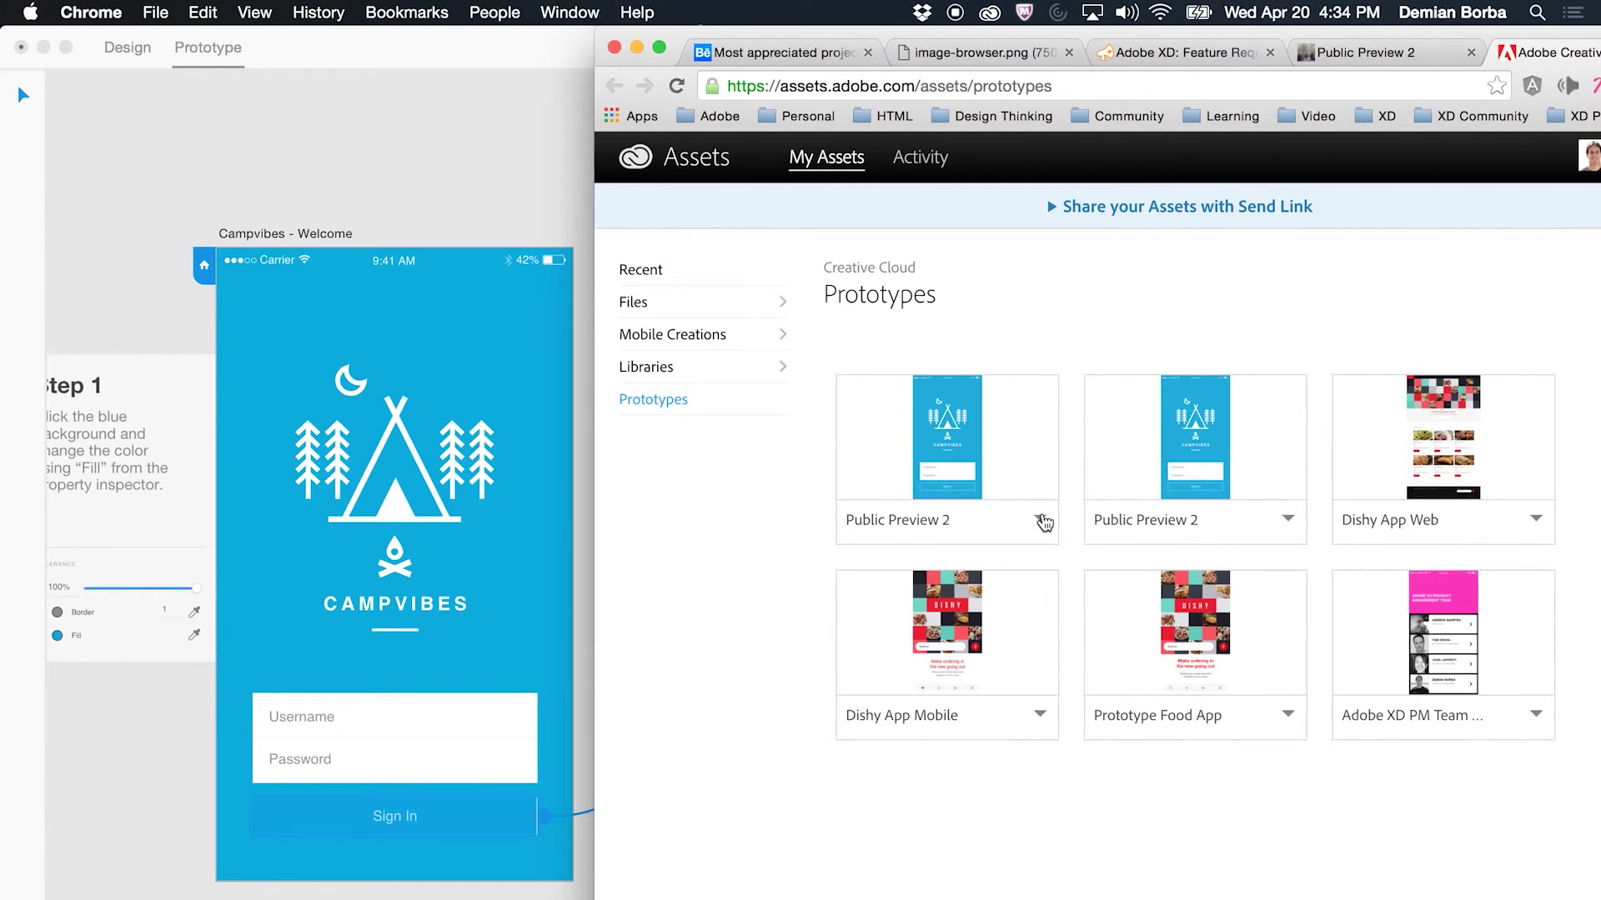
Permanently delete the duplicate Public Preview 2 and open the remaining one
{"action": "left_click", "coordinate": [1041, 520]}
{"action": "left_click", "coordinate": [1013, 571]}
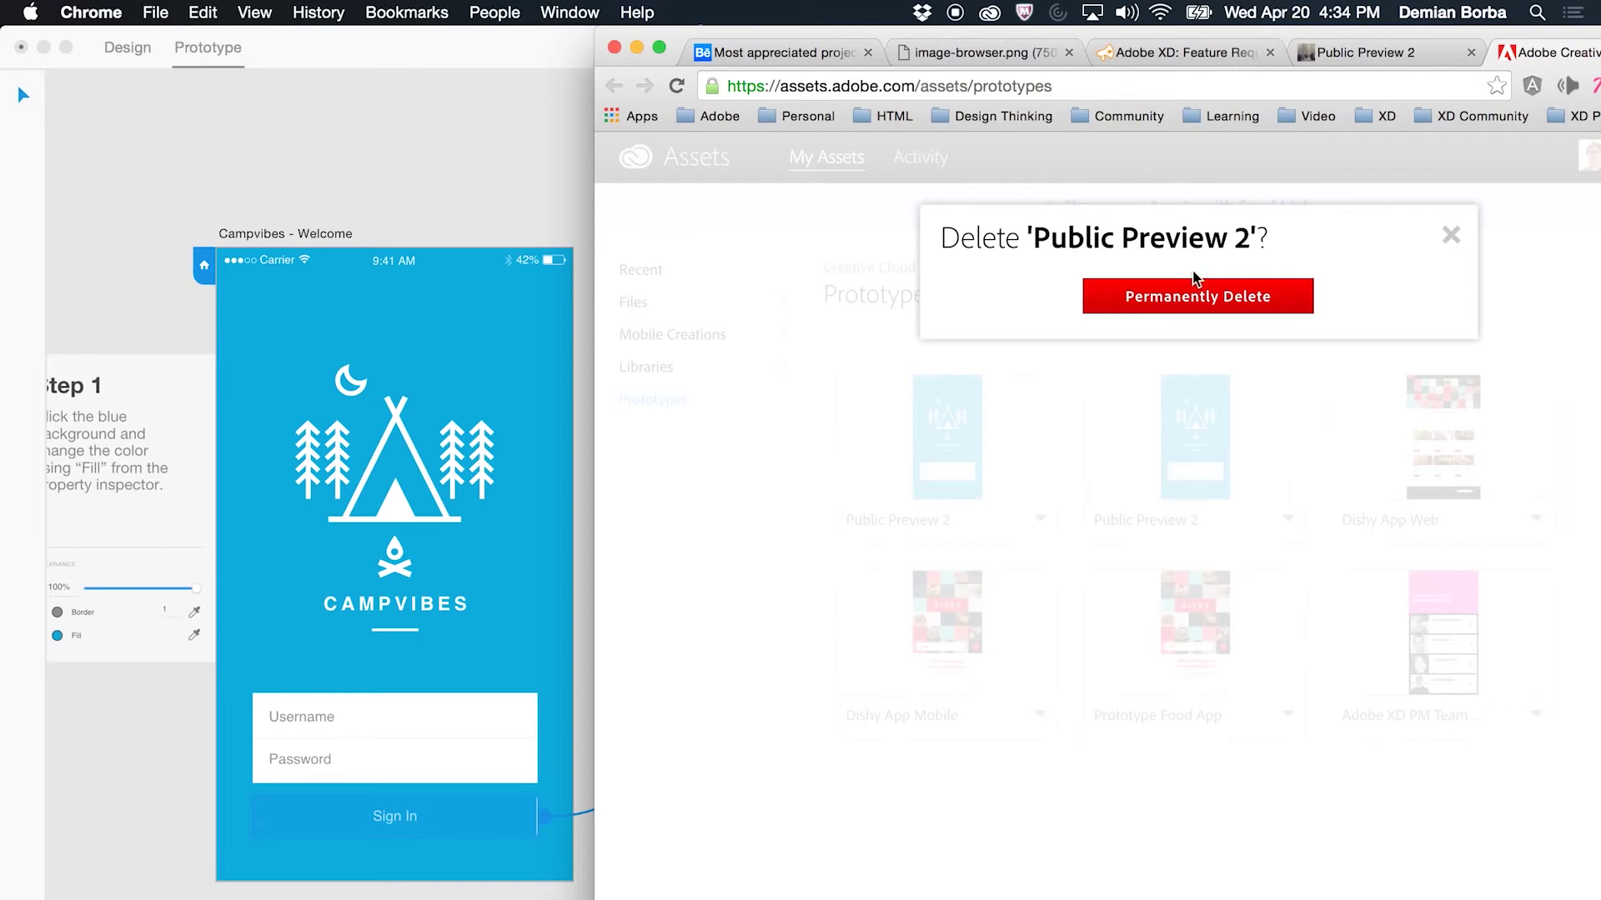
{"action": "left_click", "coordinate": [1196, 292]}
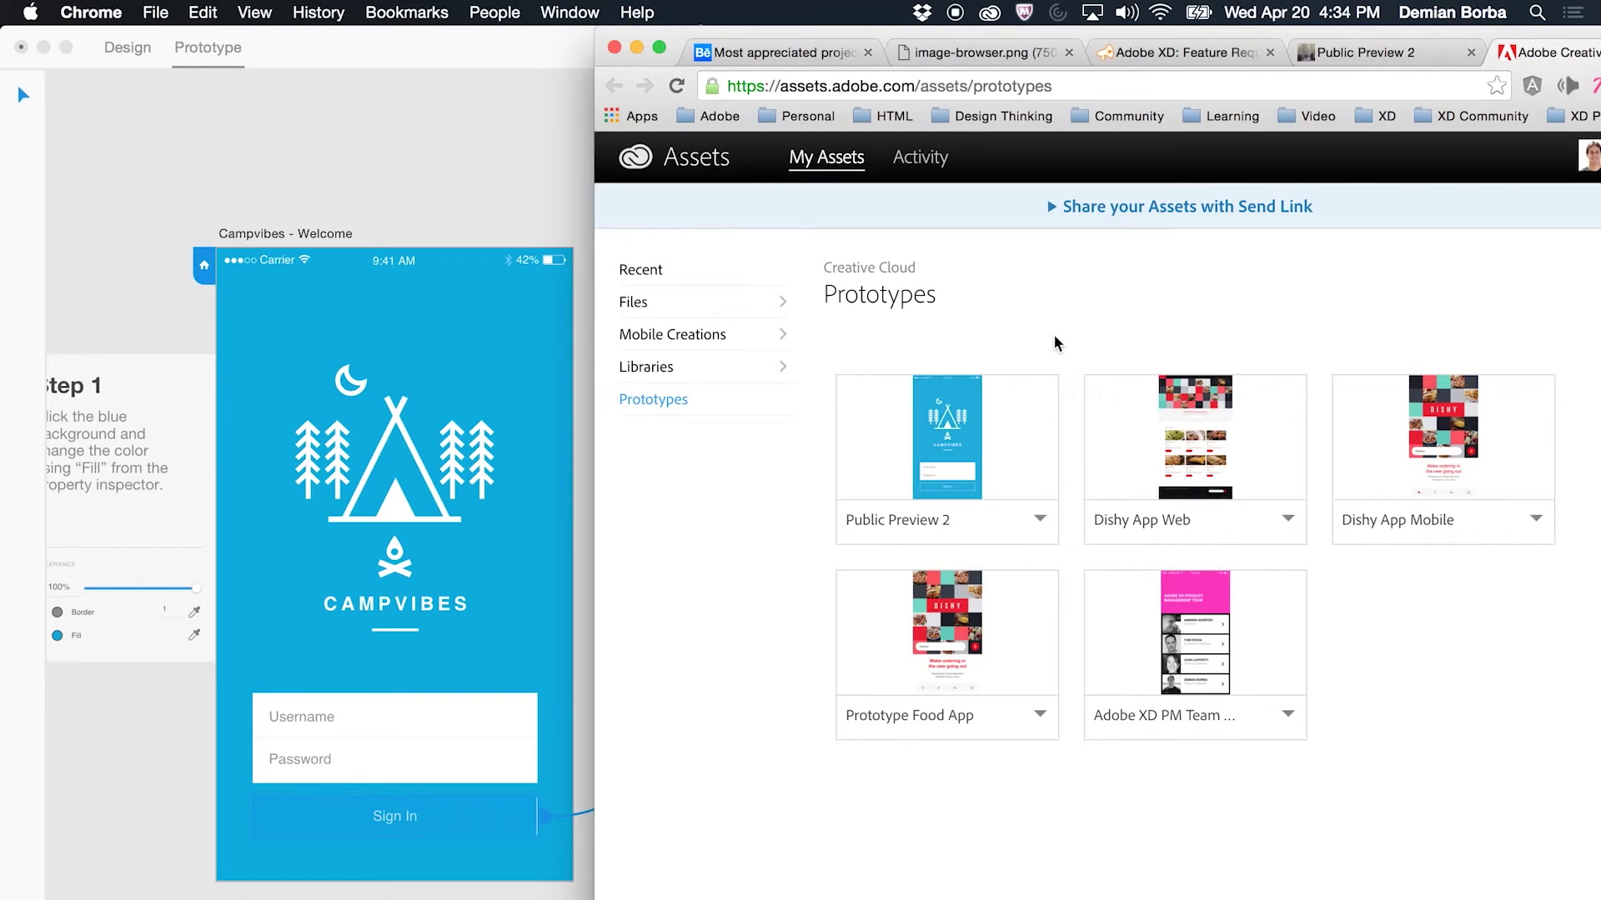
{"action": "left_click", "coordinate": [976, 475]}
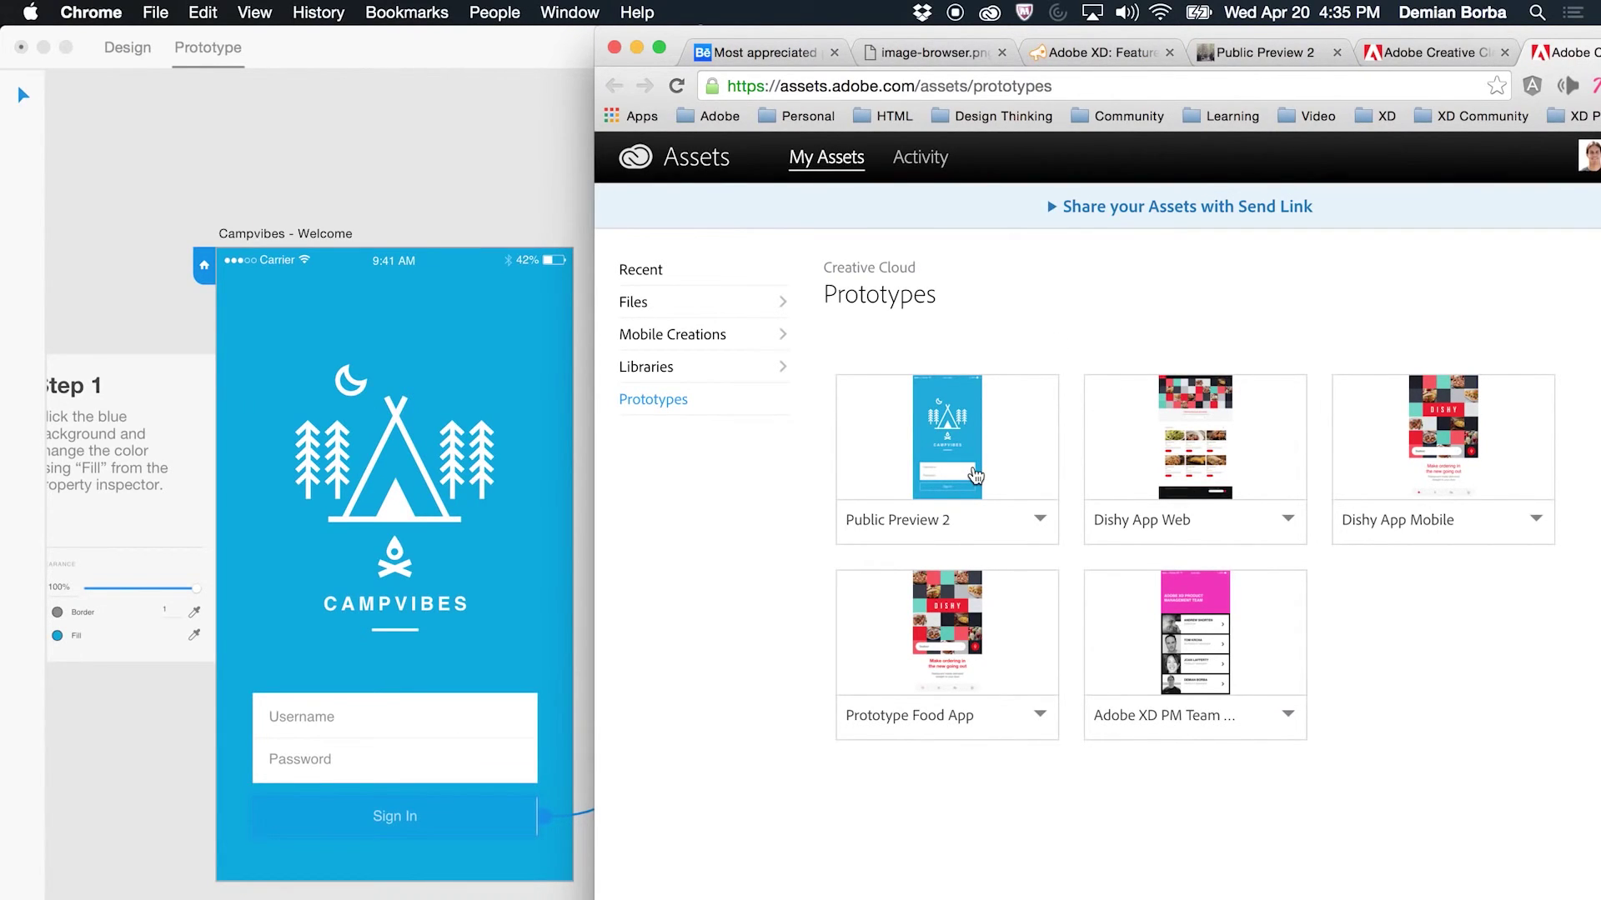
{"action": "left_click", "coordinate": [975, 475]}
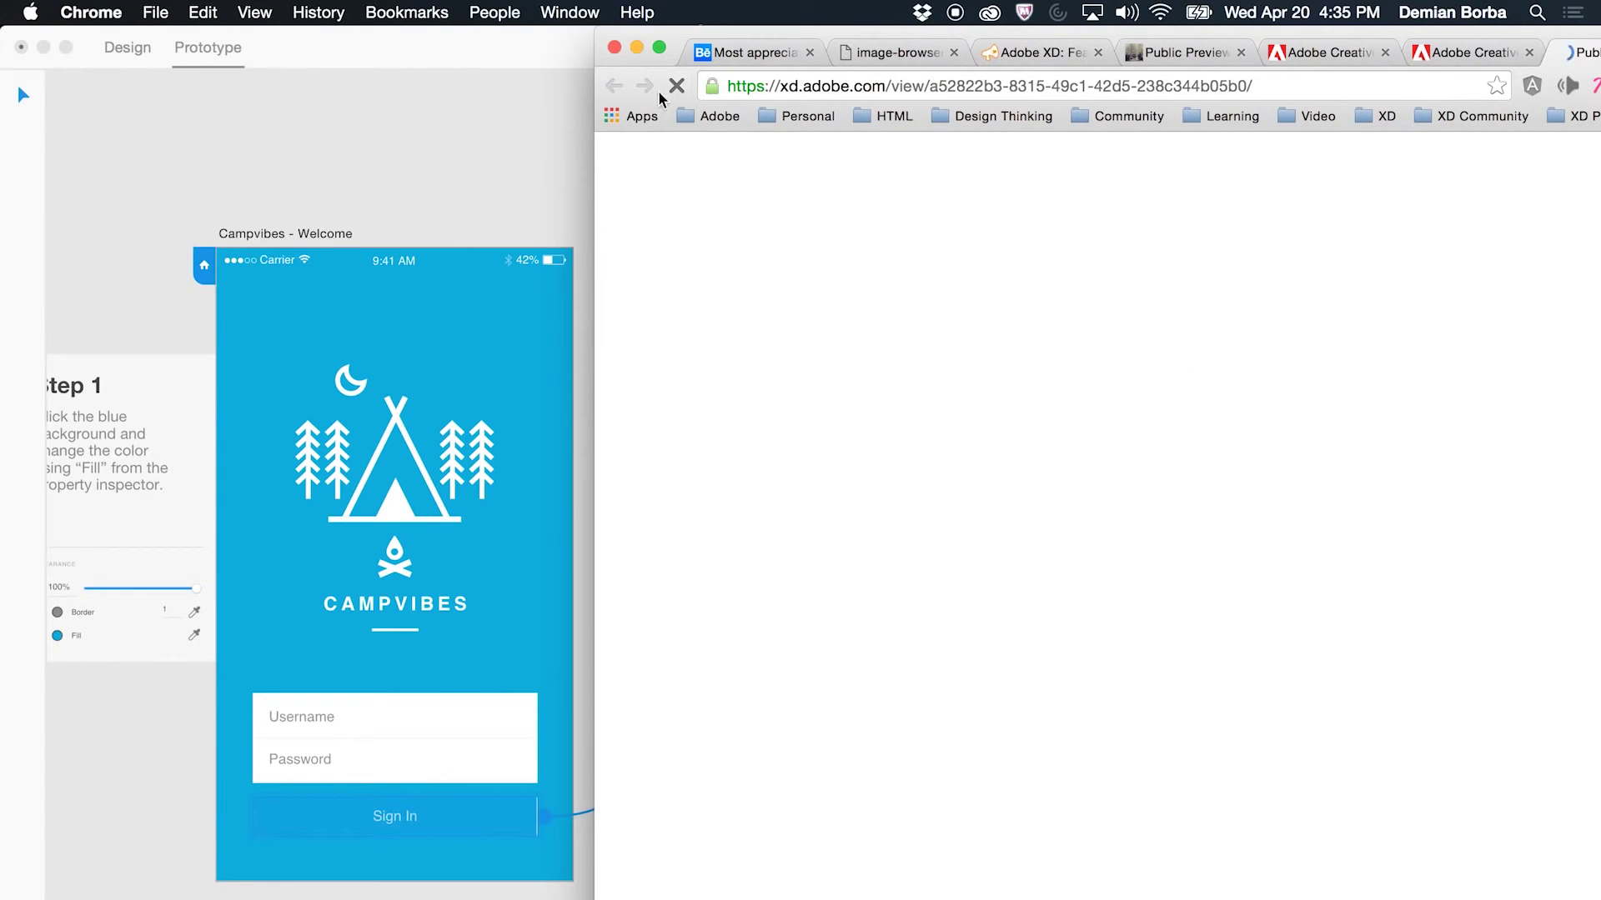
Maximize Chrome, reveal the prototype's hotspots, and sign in to reach the Home screen
{"action": "left_click", "coordinate": [658, 50]}
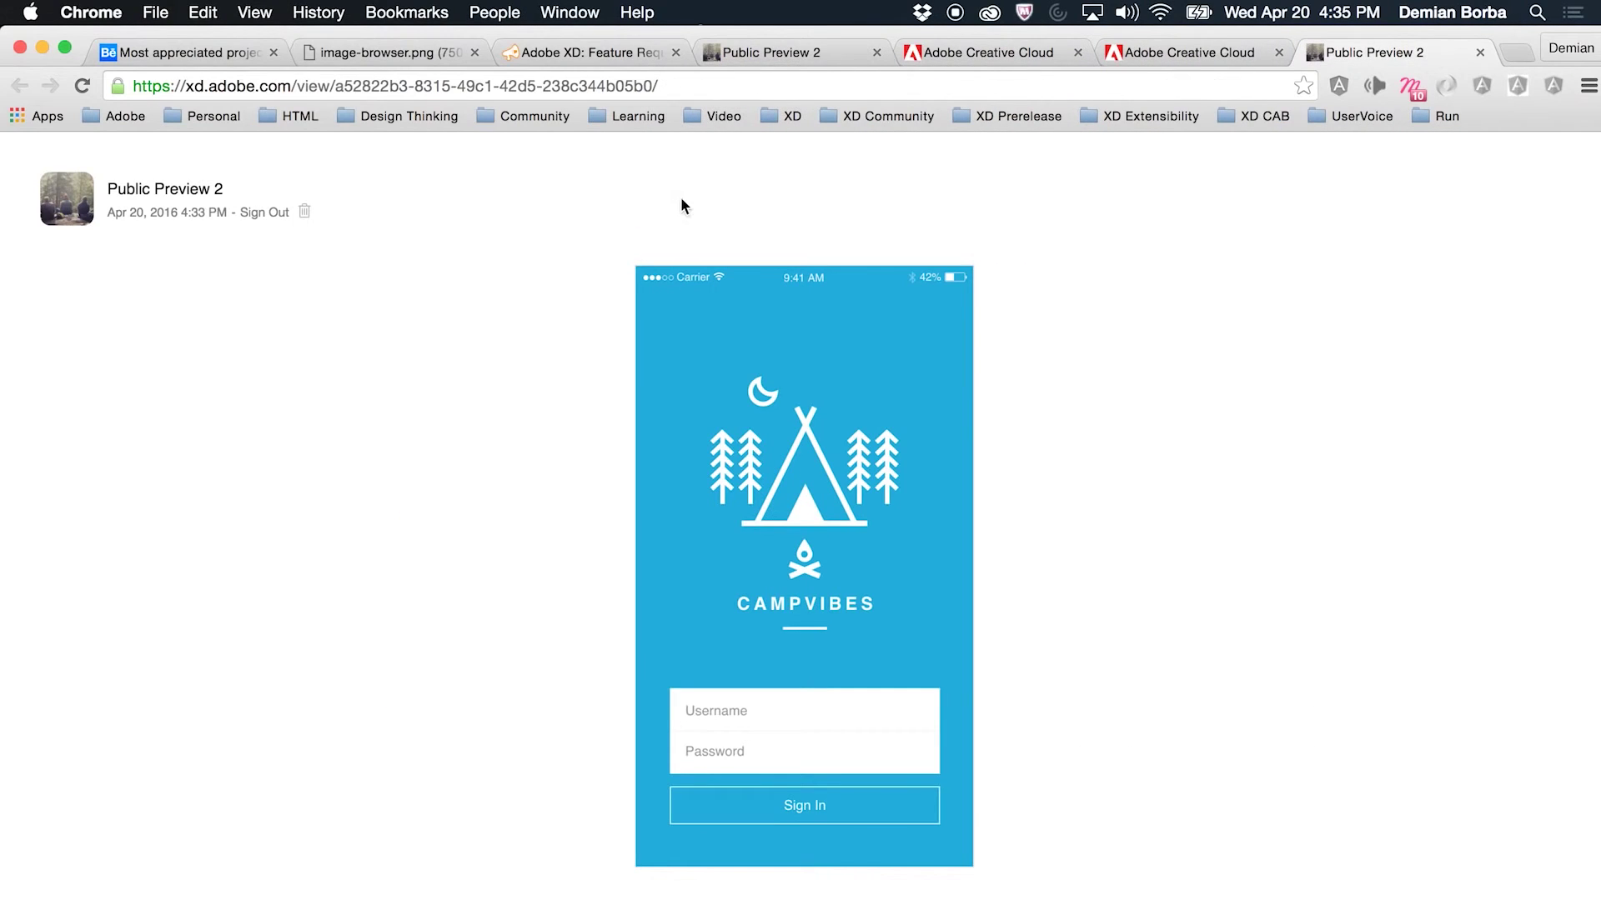
{"action": "left_click", "coordinate": [678, 557]}
{"action": "left_click", "coordinate": [708, 610]}
{"action": "left_click", "coordinate": [767, 809]}
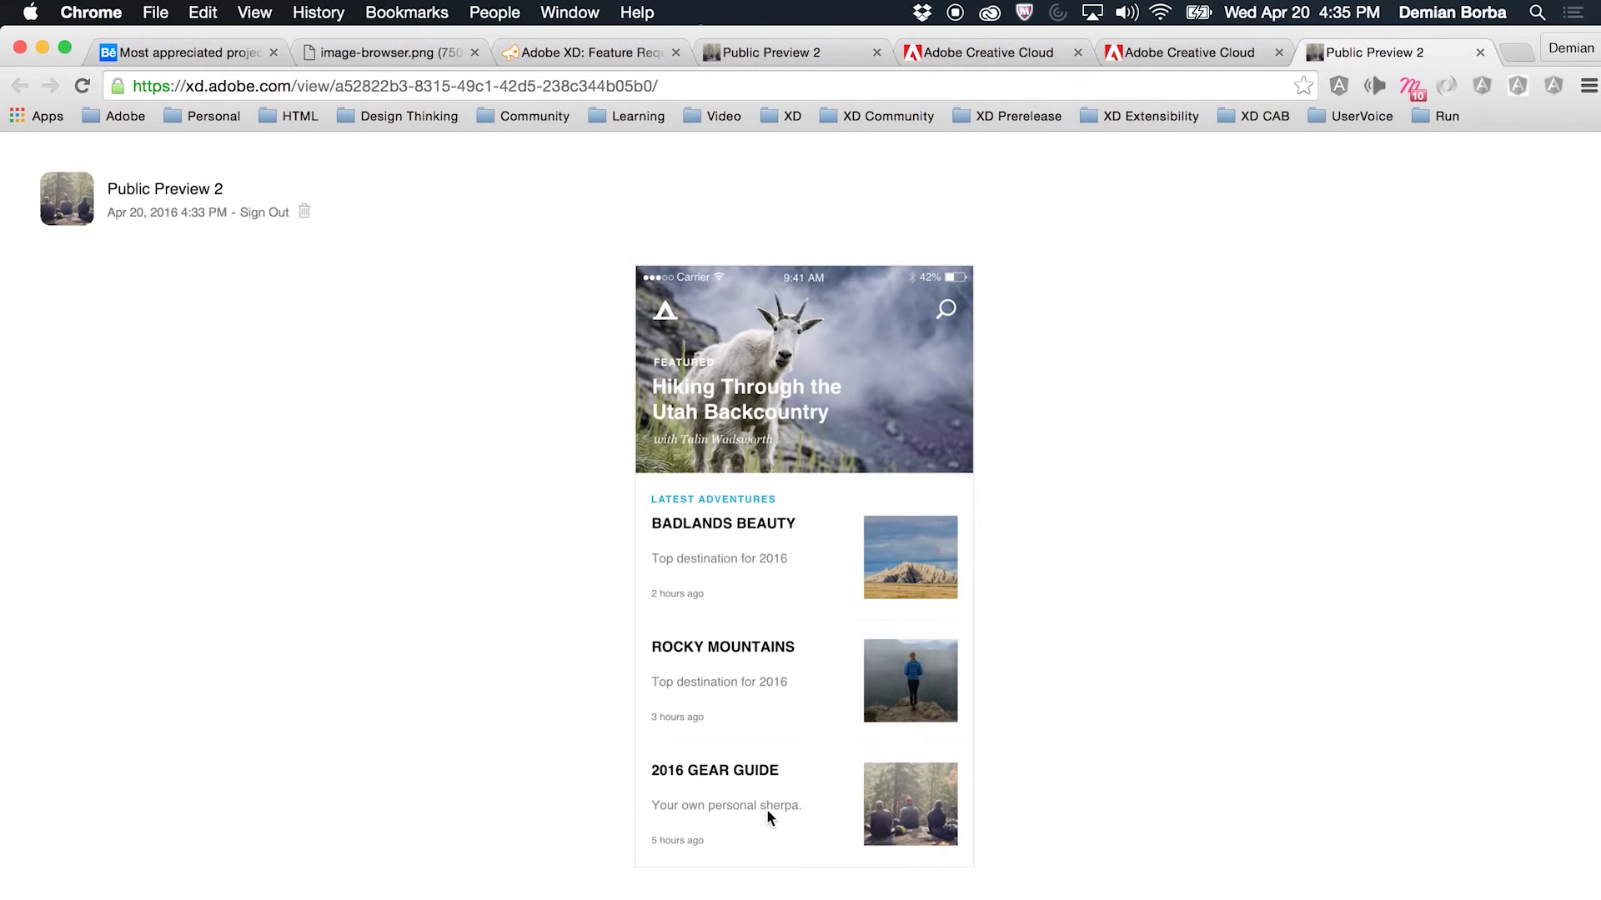